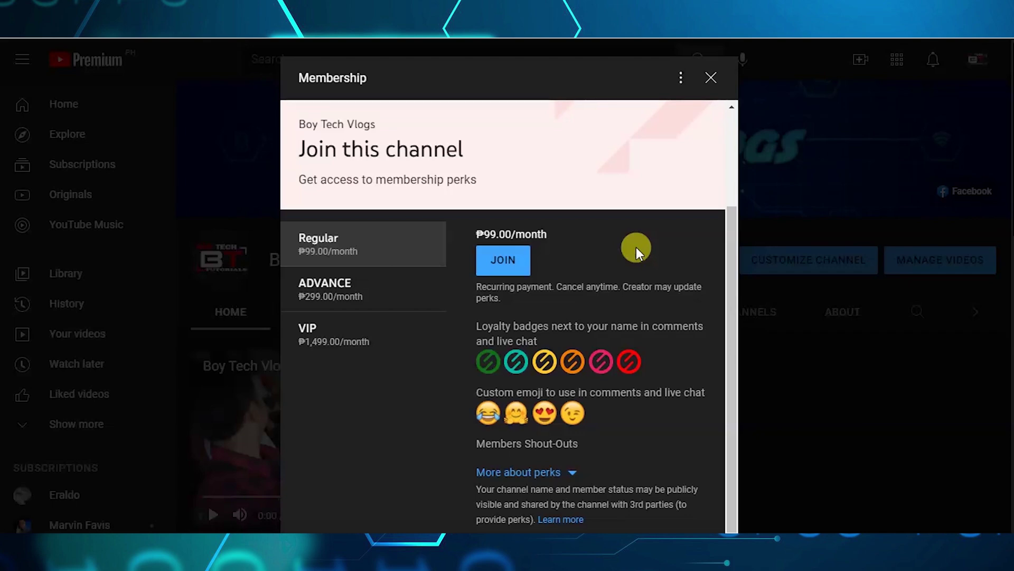
- Review the Boy Tech Vlogs membership levels, including the perks of the ADVANCE level
scroll(636, 250, down, 3)
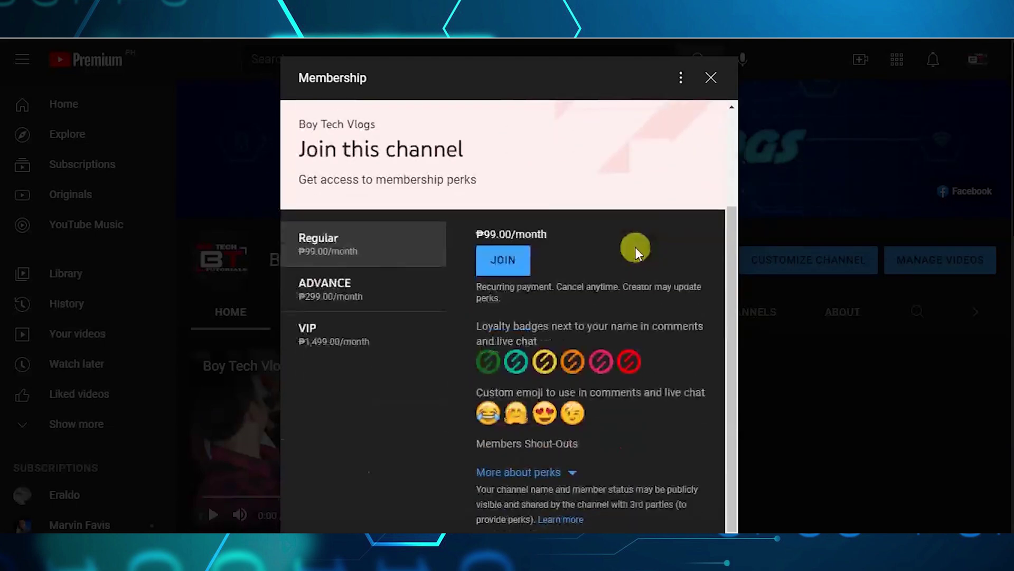
click(368, 297)
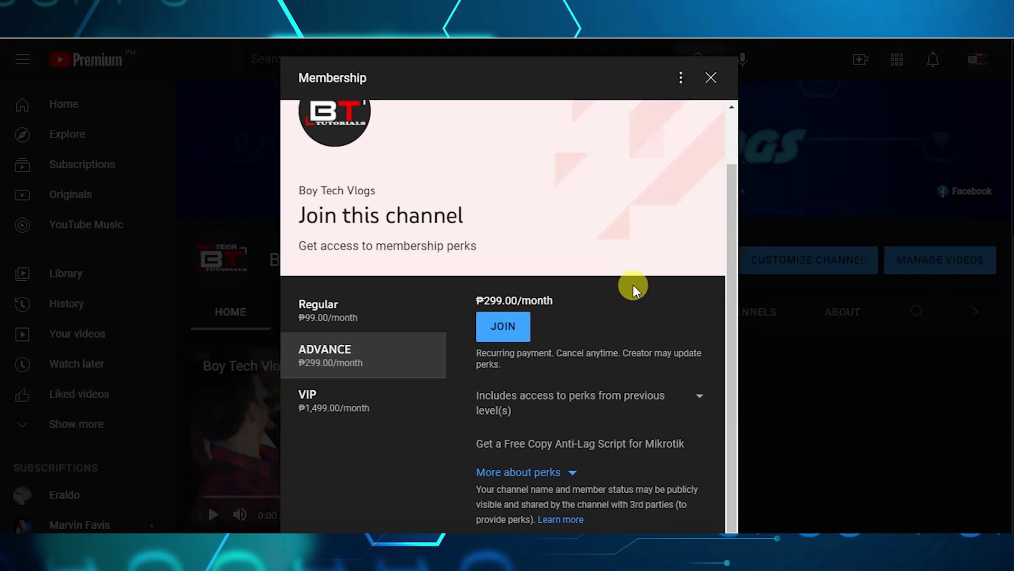
scroll(670, 266, up, 2)
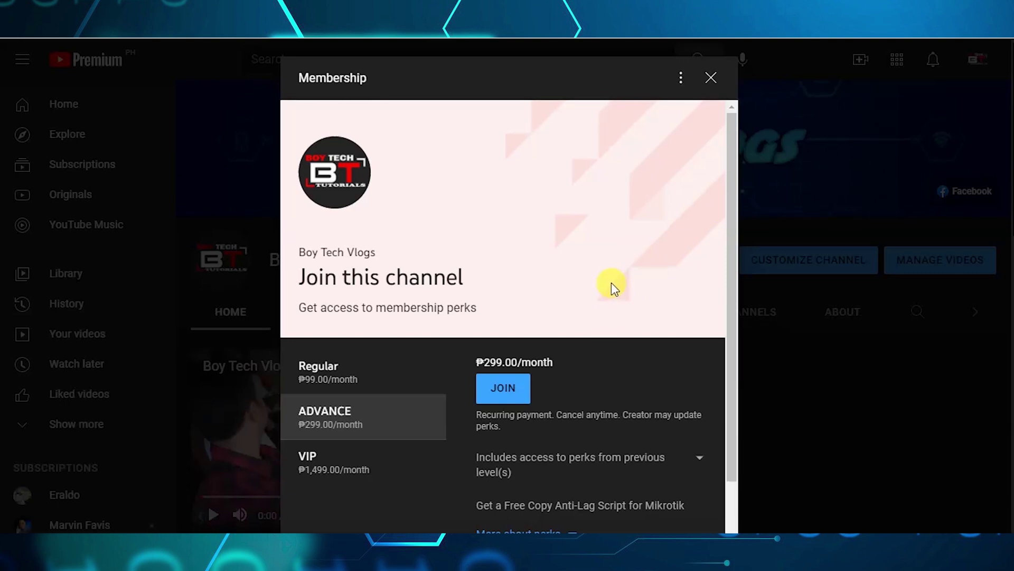
scroll(618, 277, down, 2)
scroll(632, 268, up, 2)
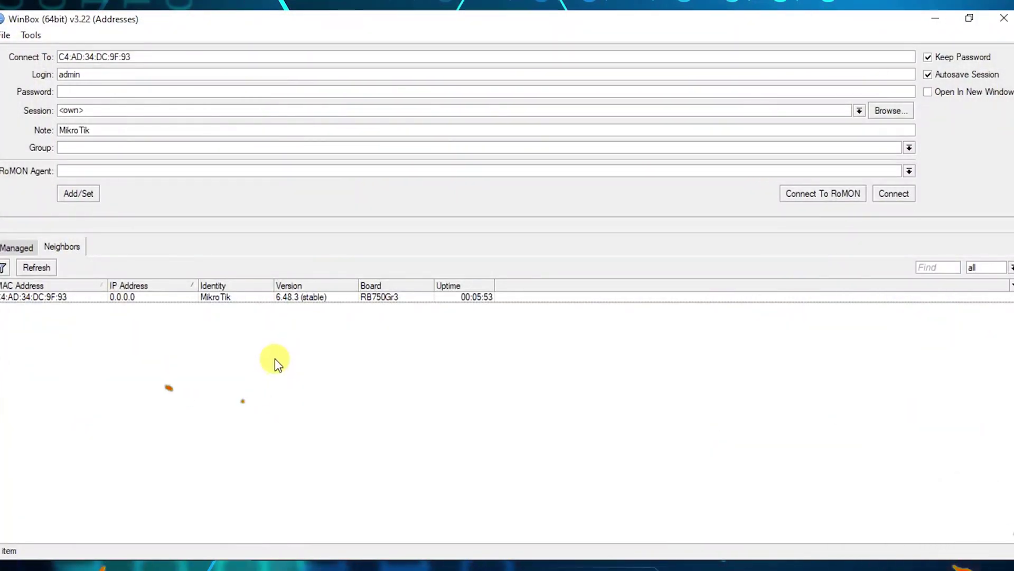
- Switch to WinBox, connect to the discovered MikroTik RB750Gr3 router and open its interface list
click(263, 299)
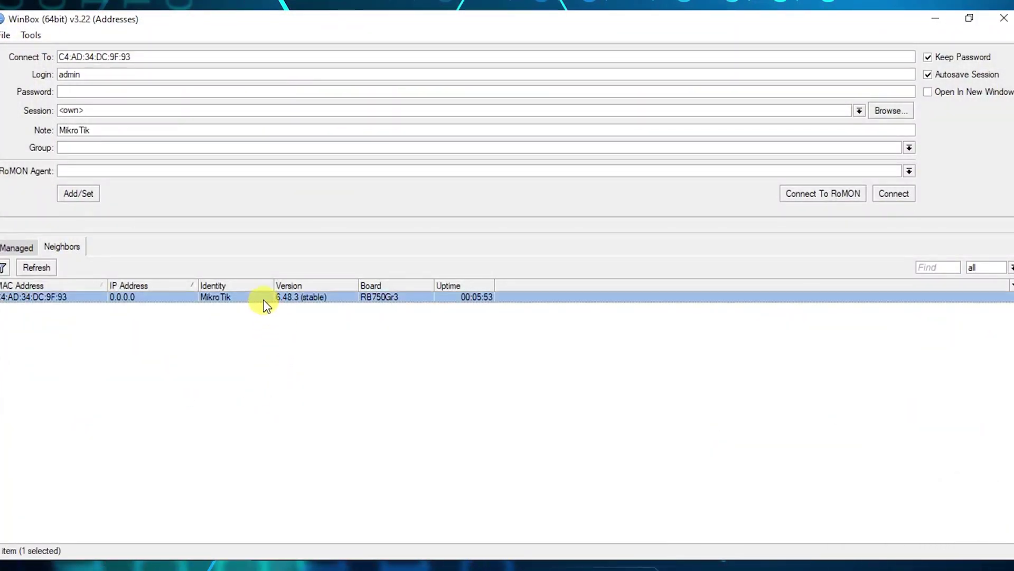
click(893, 194)
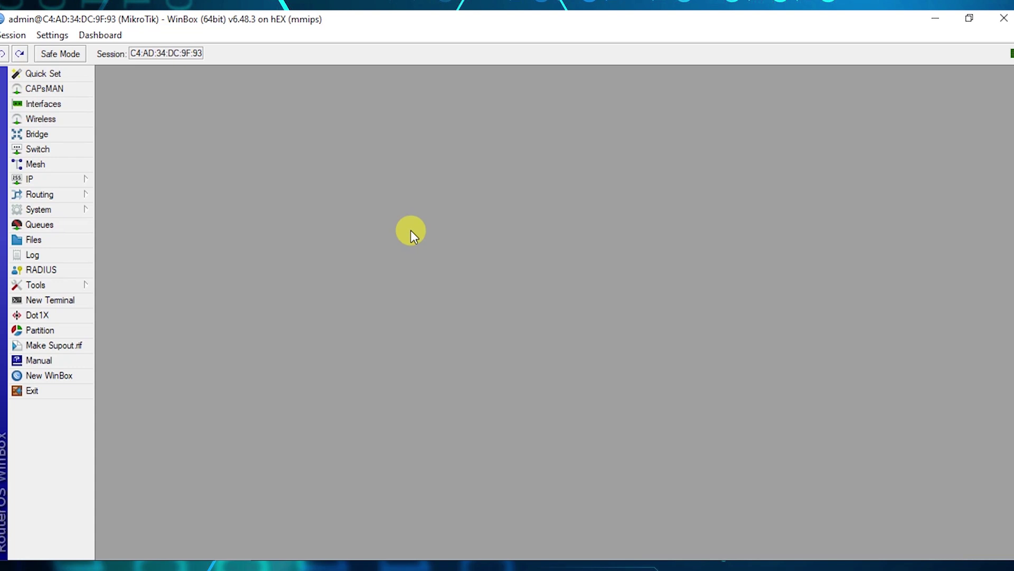
click(44, 104)
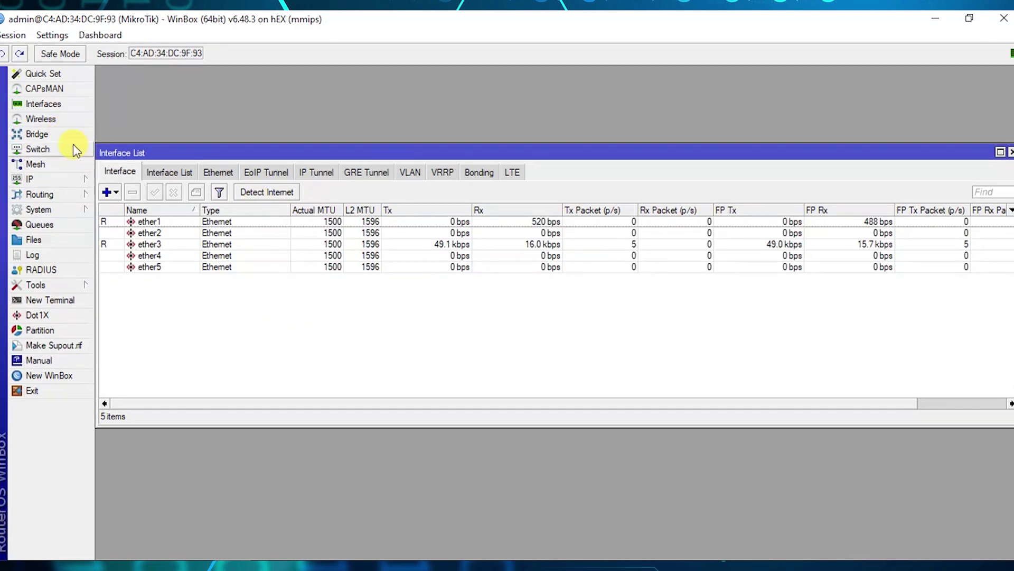
- Create a new bridge interface named bridge1 with the default settings
click(37, 134)
click(112, 207)
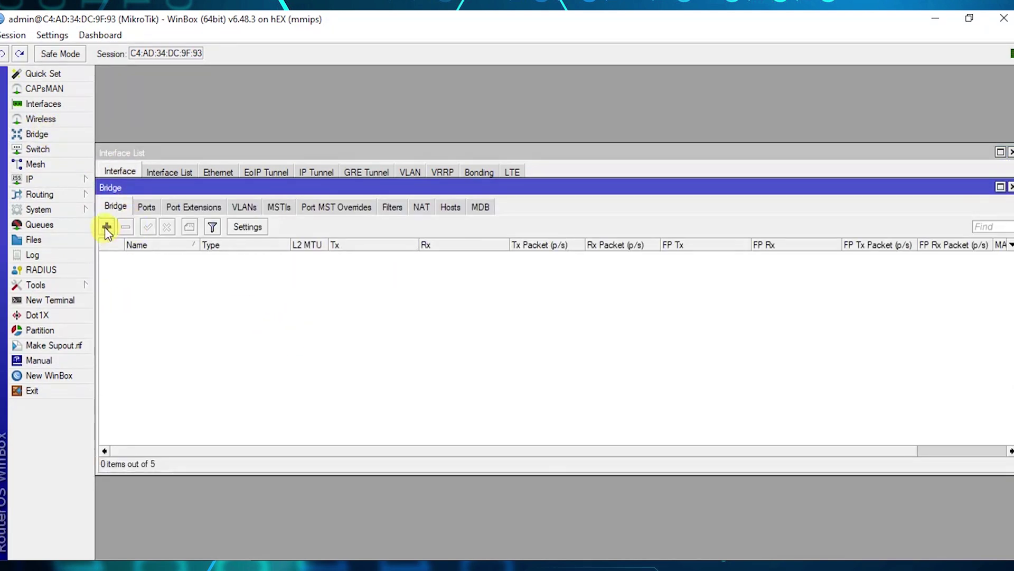
click(107, 227)
click(532, 117)
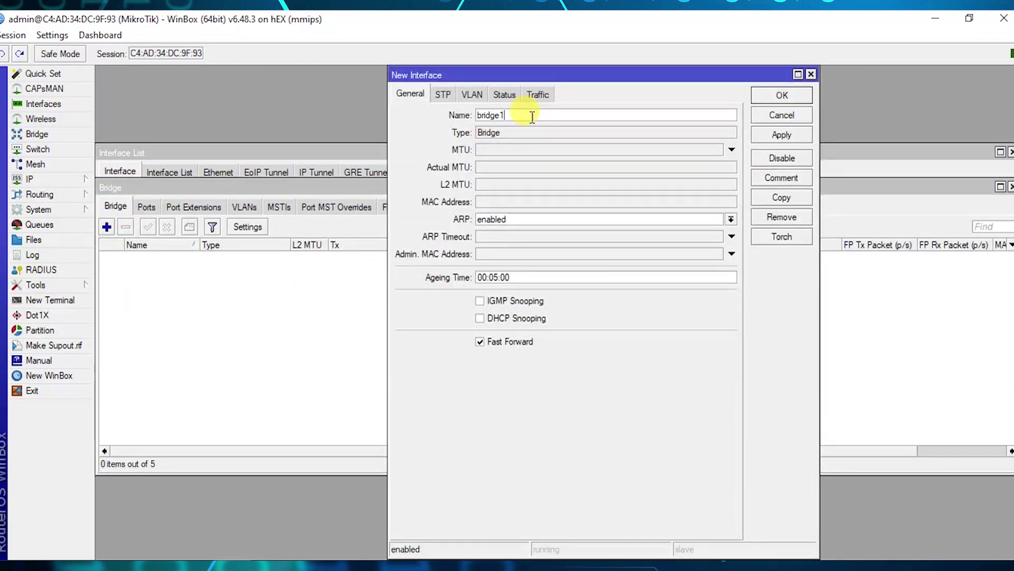
click(781, 135)
click(781, 95)
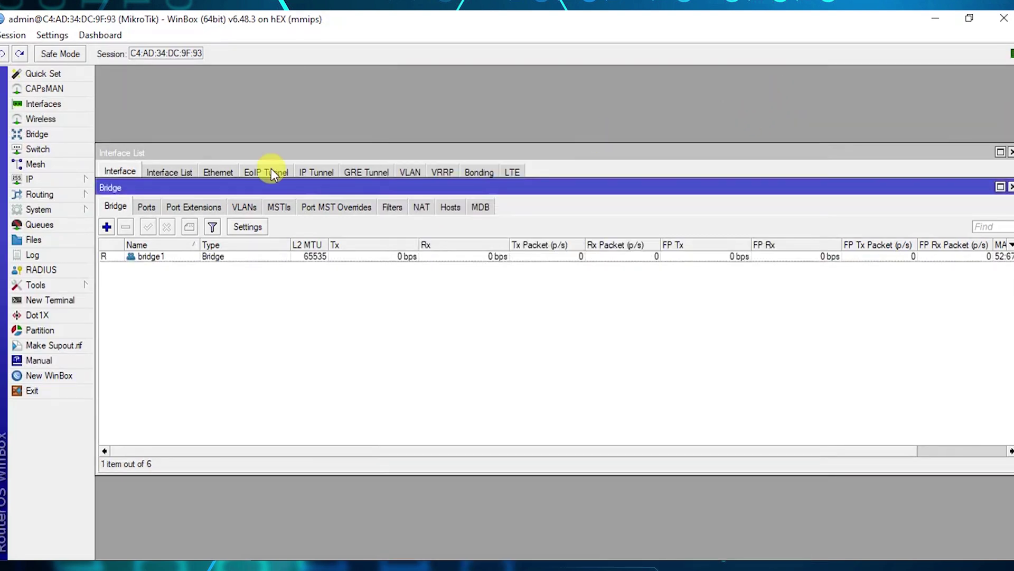
- Add ether3 as a port of bridge1
click(145, 207)
click(106, 226)
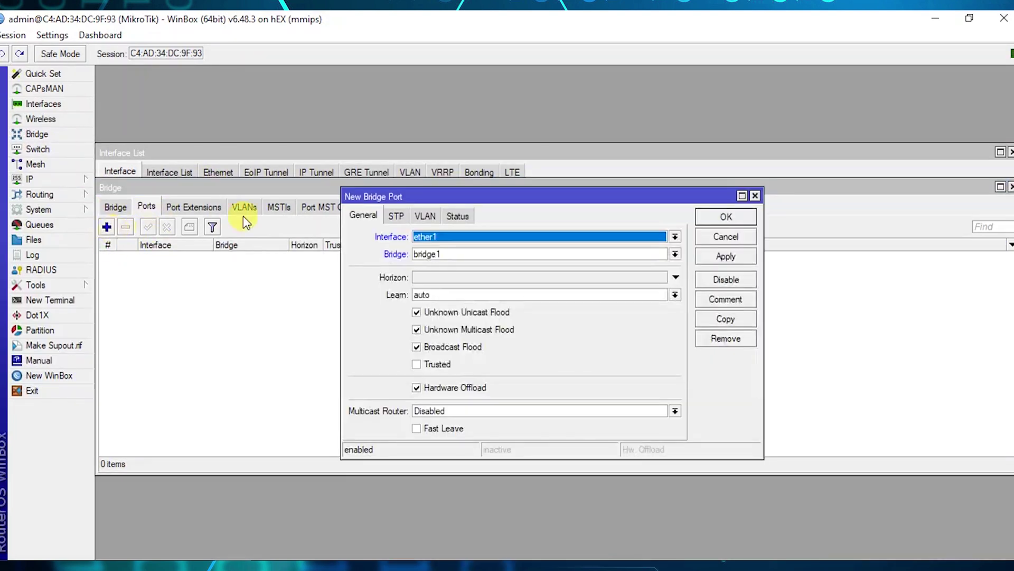
click(462, 254)
click(461, 253)
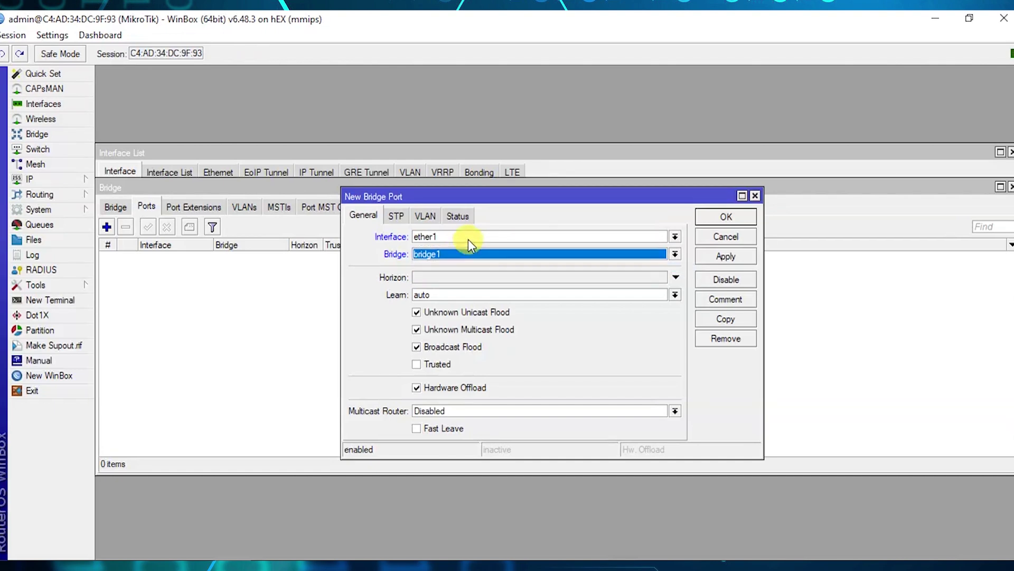
click(468, 239)
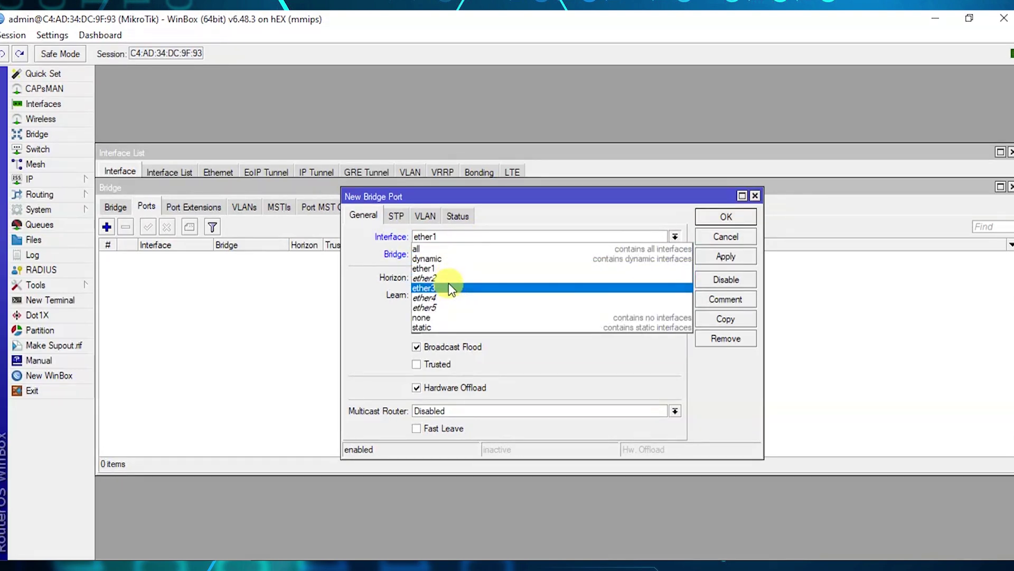
click(448, 288)
click(728, 256)
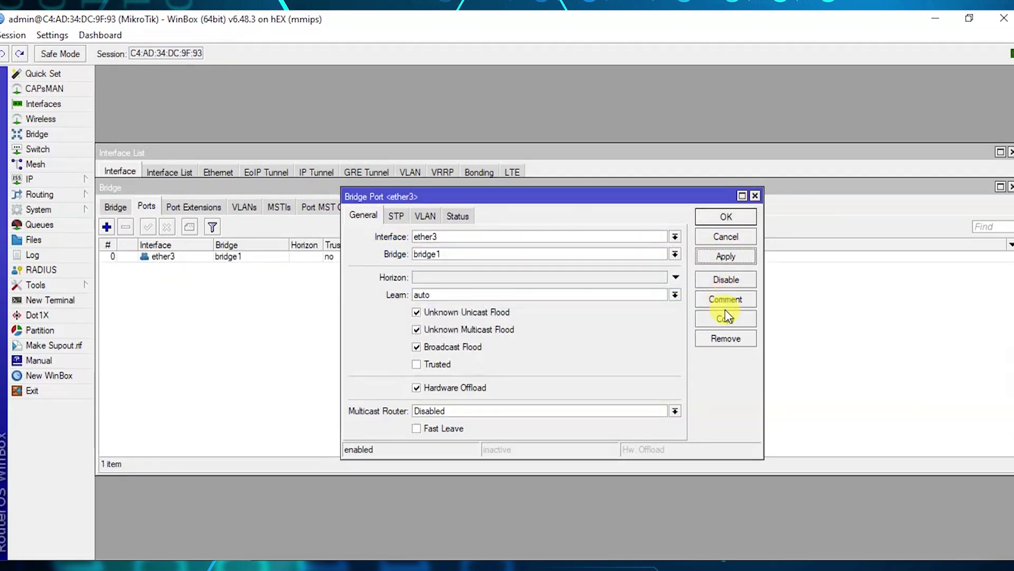
key(Return)
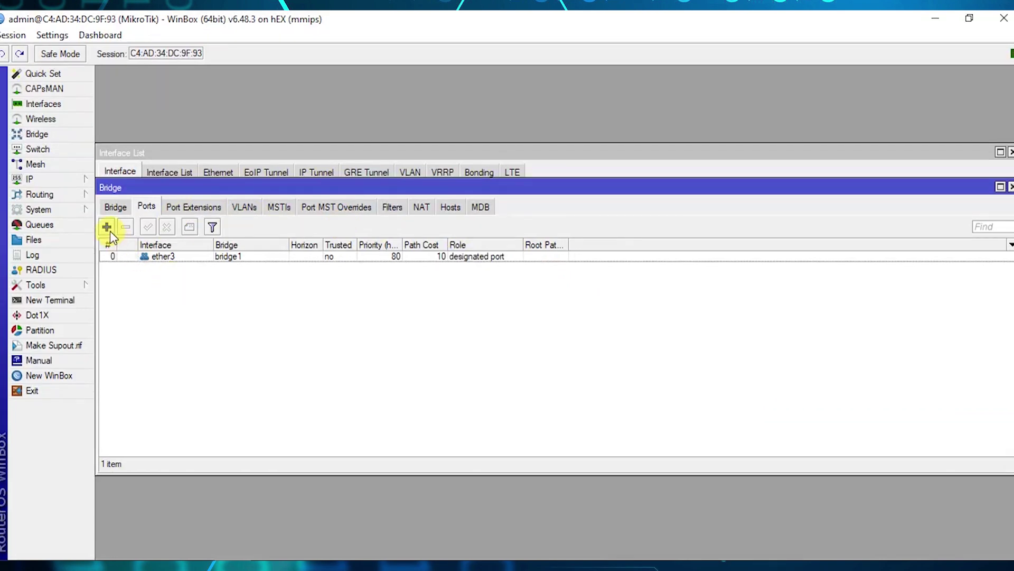
- Add ether4 as another port of bridge1
click(107, 227)
click(558, 236)
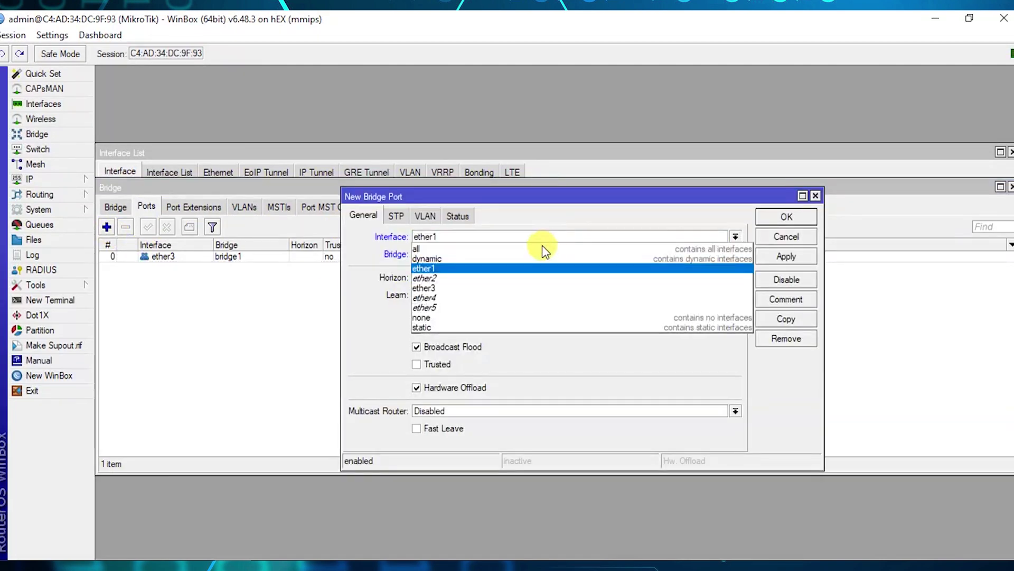
click(454, 298)
click(780, 256)
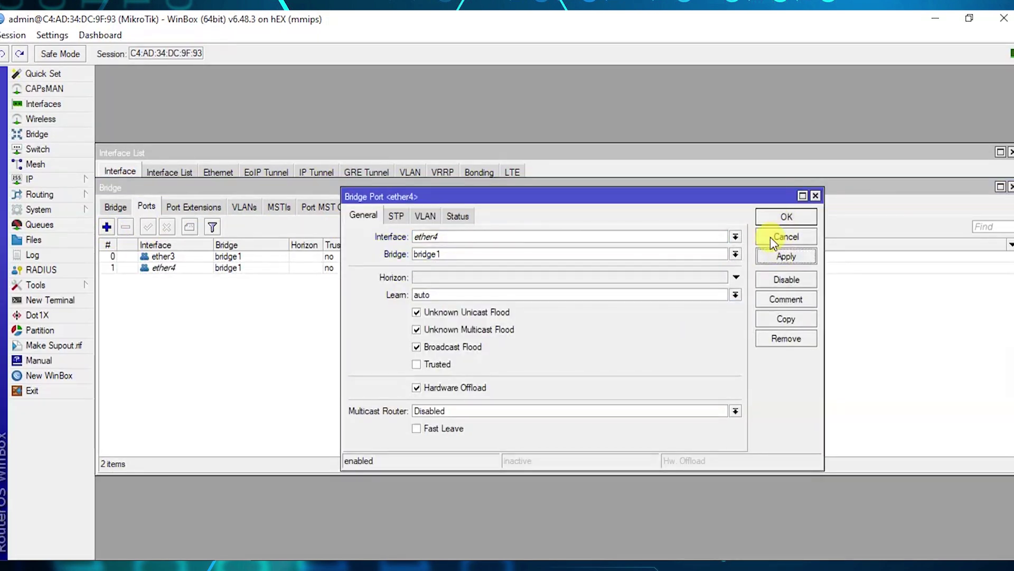
- Copy the ether4 bridge port entry to add ether5 to bridge1, and close both port dialogs
click(788, 317)
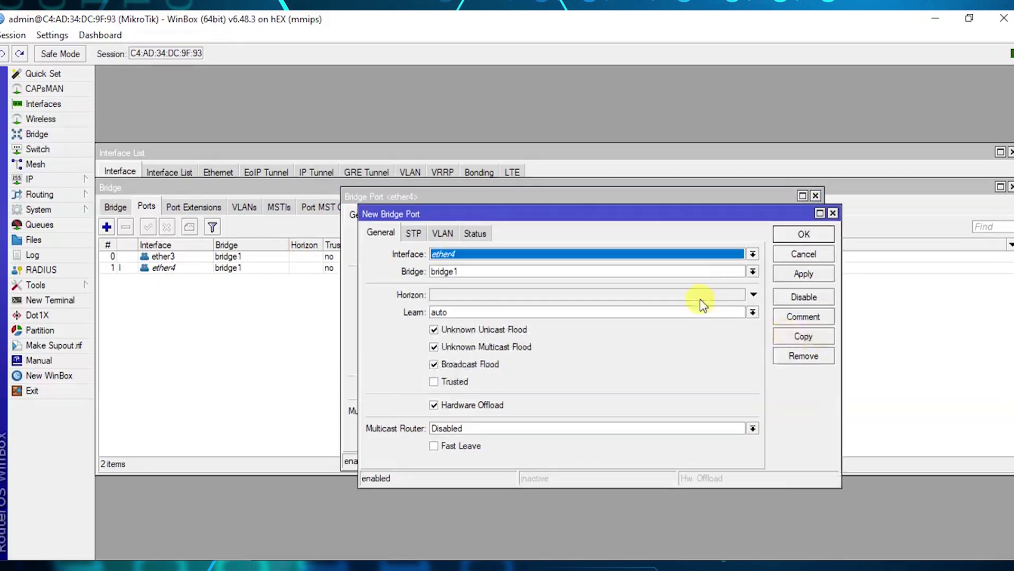
click(465, 253)
click(464, 324)
click(804, 273)
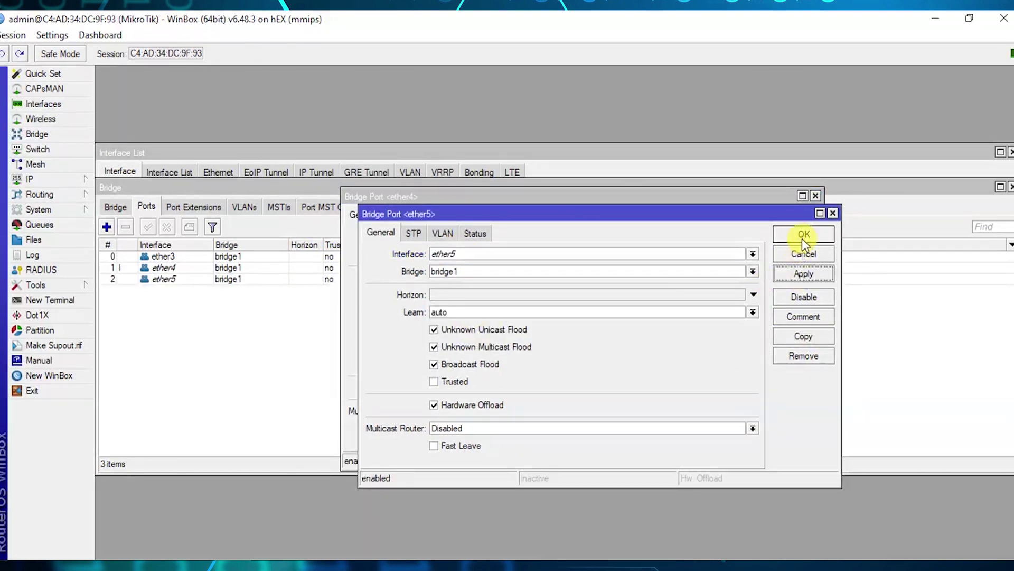
click(802, 237)
click(787, 215)
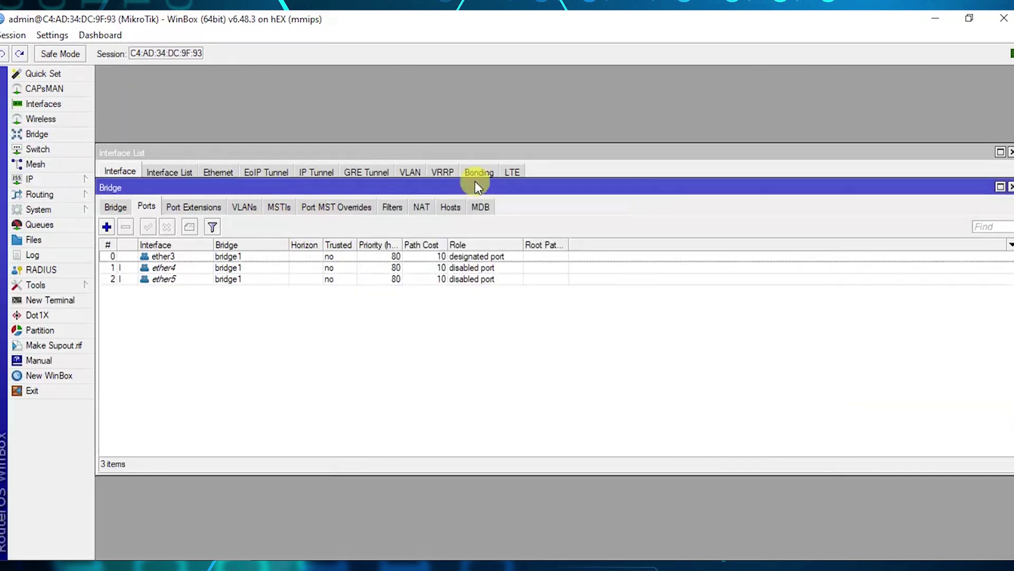
- Assign the IP address 192.168.20.1/24 to the bridge1 interface
click(56, 179)
click(130, 213)
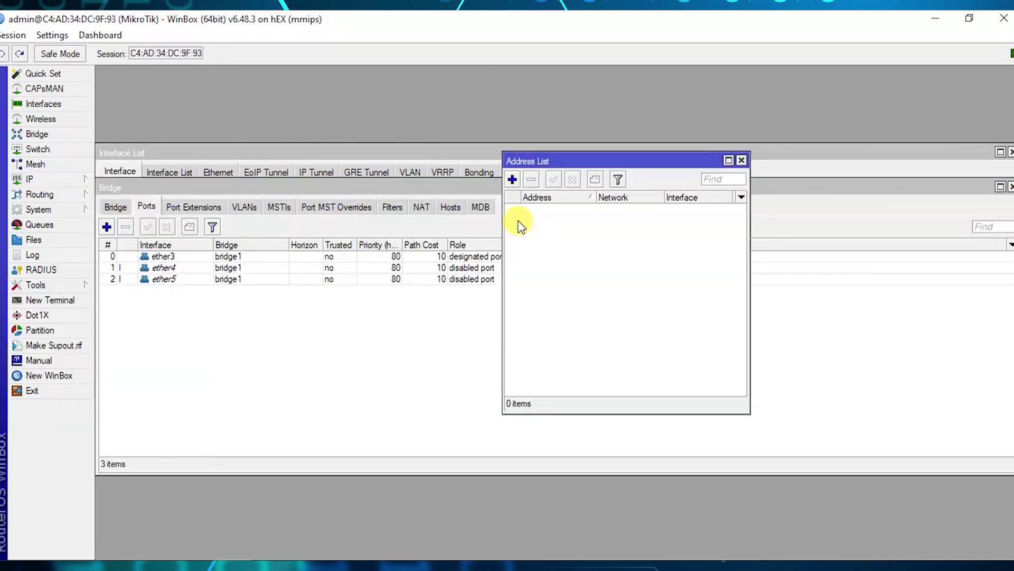
click(512, 179)
text(192.168.20)
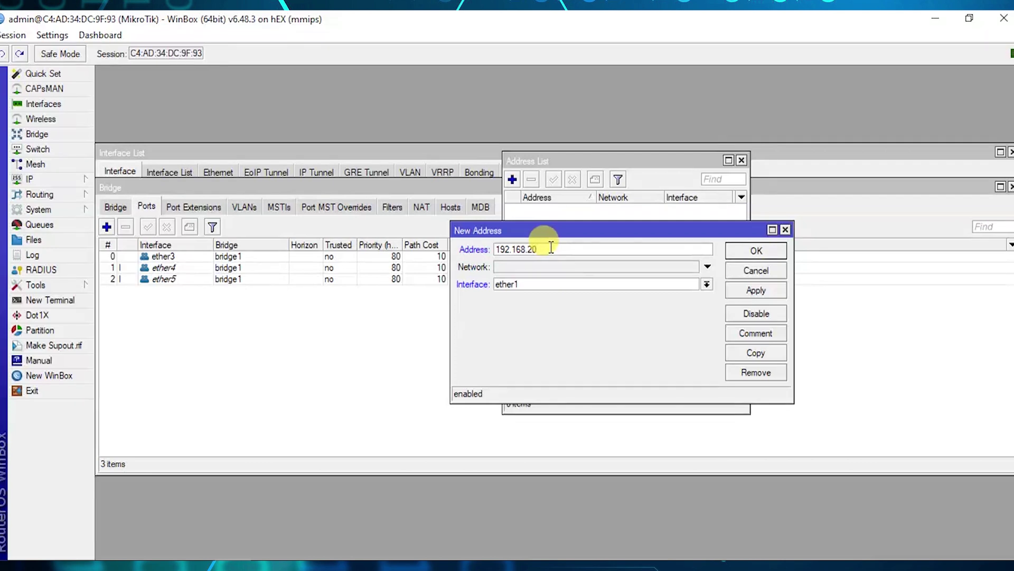
text(.1/24)
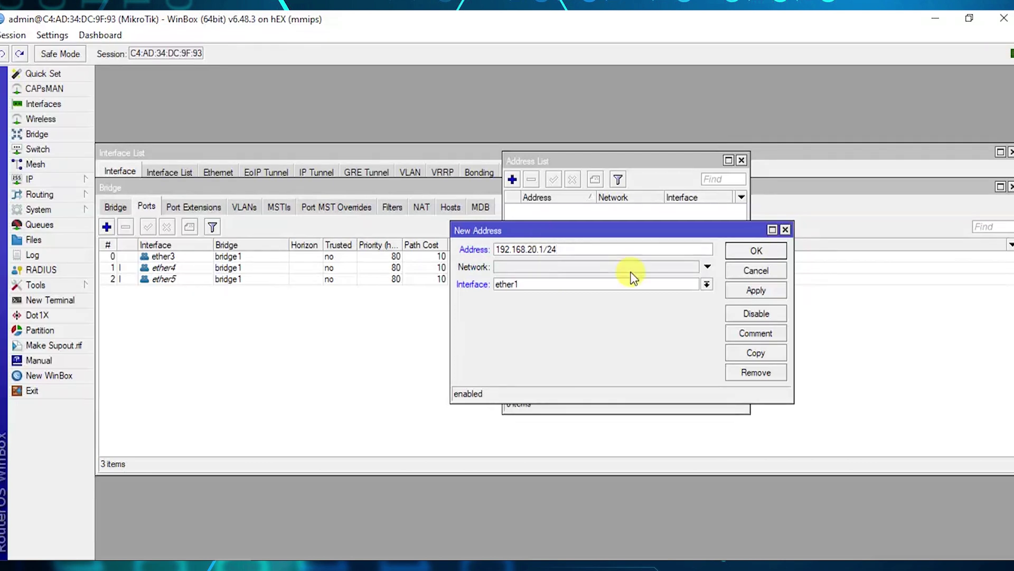
drag(531, 227, 516, 226)
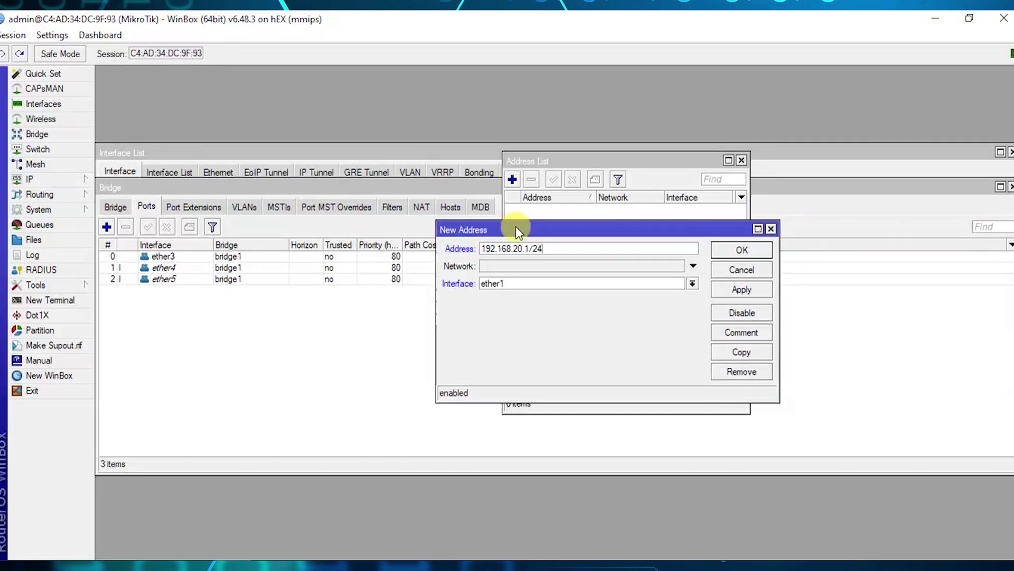
click(508, 284)
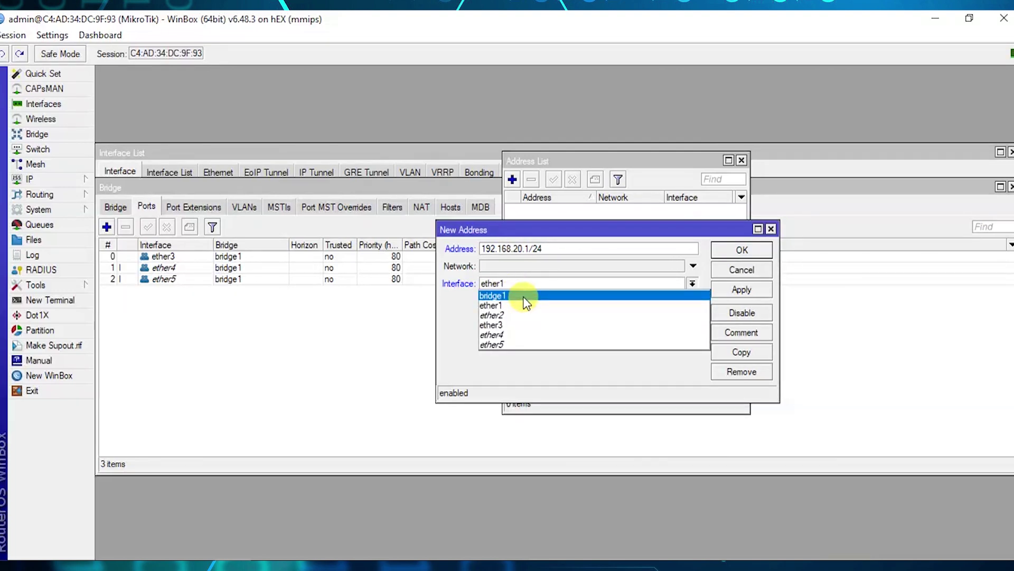
click(520, 292)
click(714, 288)
click(737, 249)
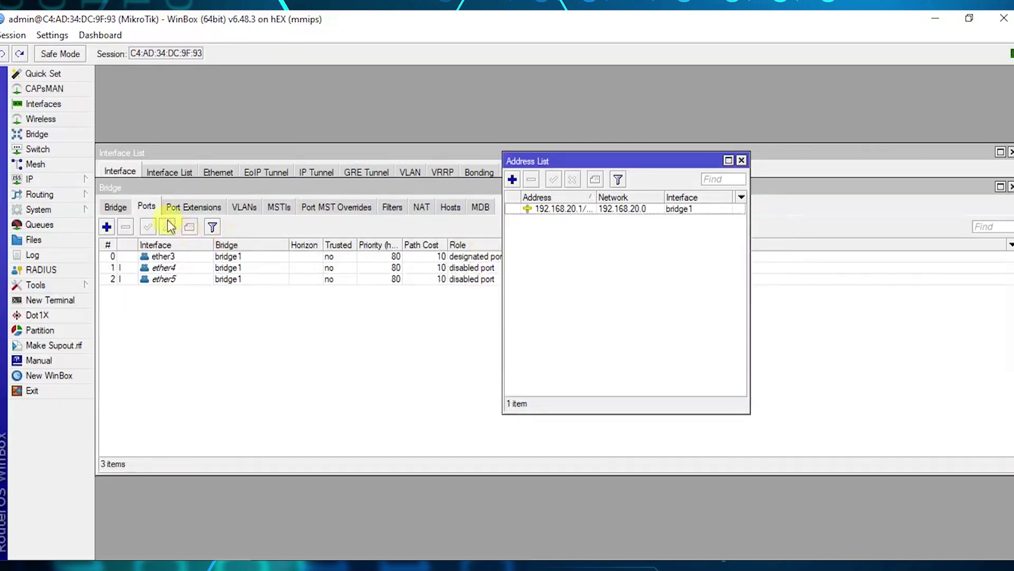
- Add a DHCP client on ether1, keeping peer DNS, peer NTP and the default route enabled
click(61, 181)
click(137, 239)
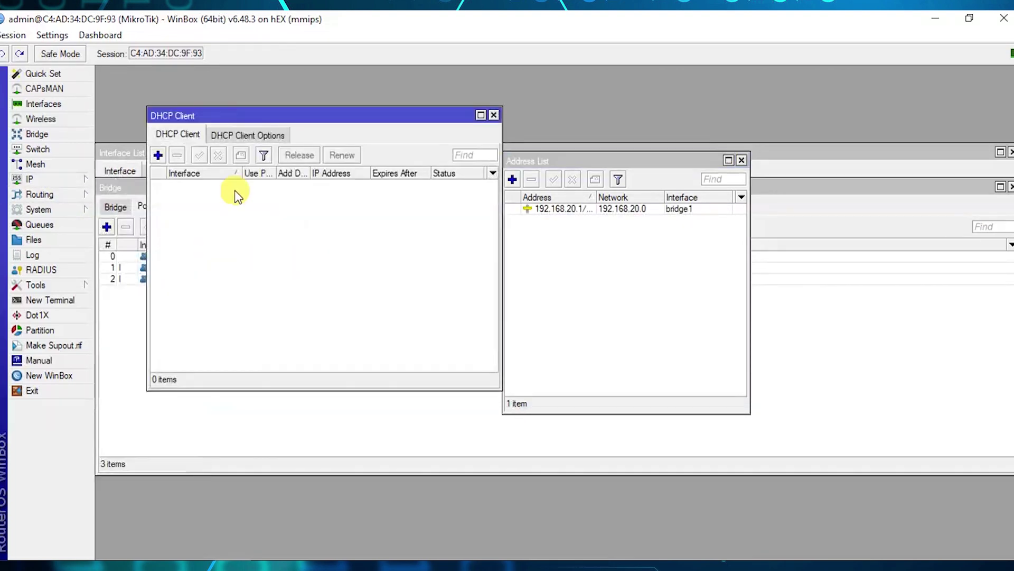
click(155, 155)
click(180, 94)
click(289, 114)
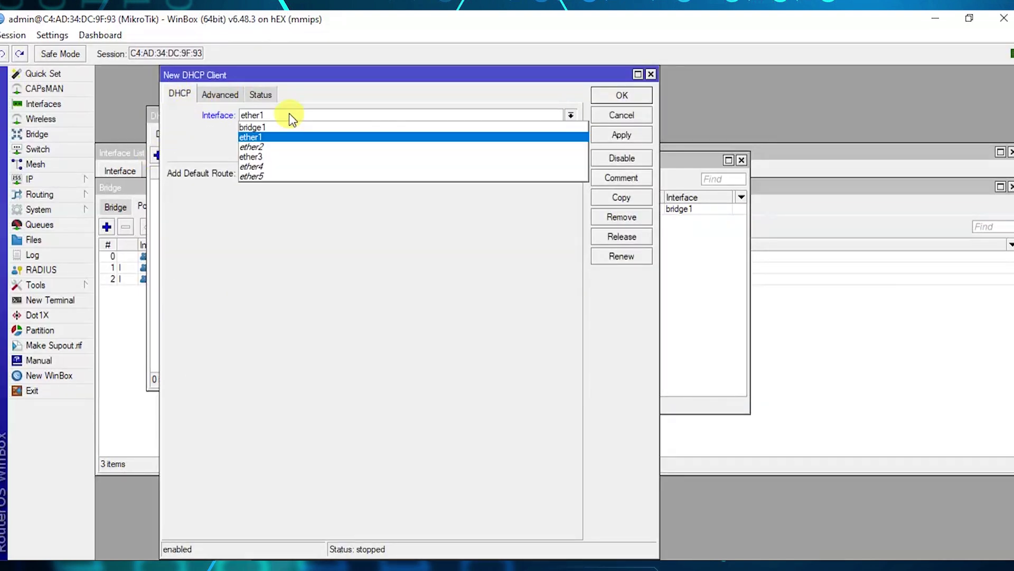
click(286, 139)
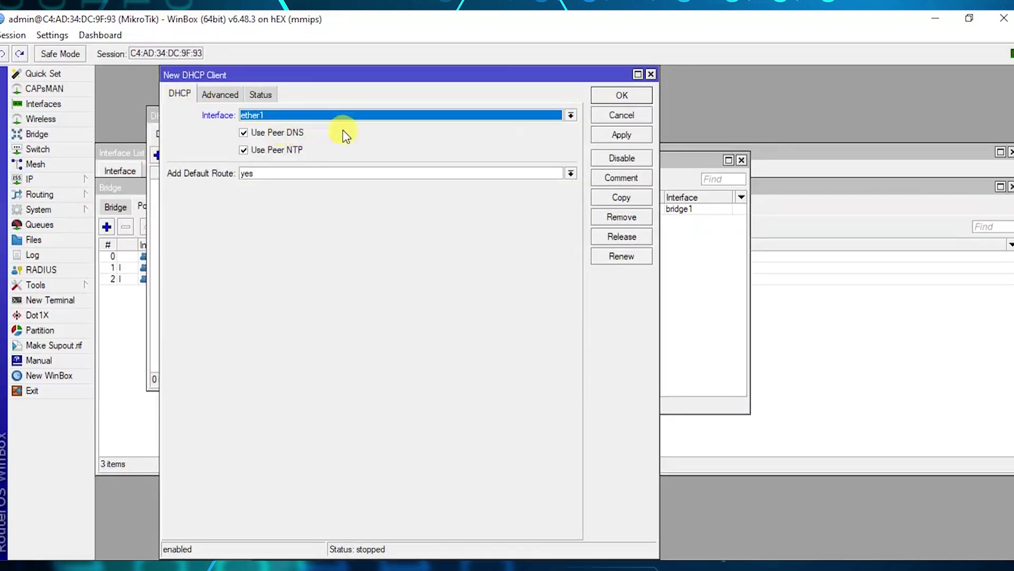
click(603, 135)
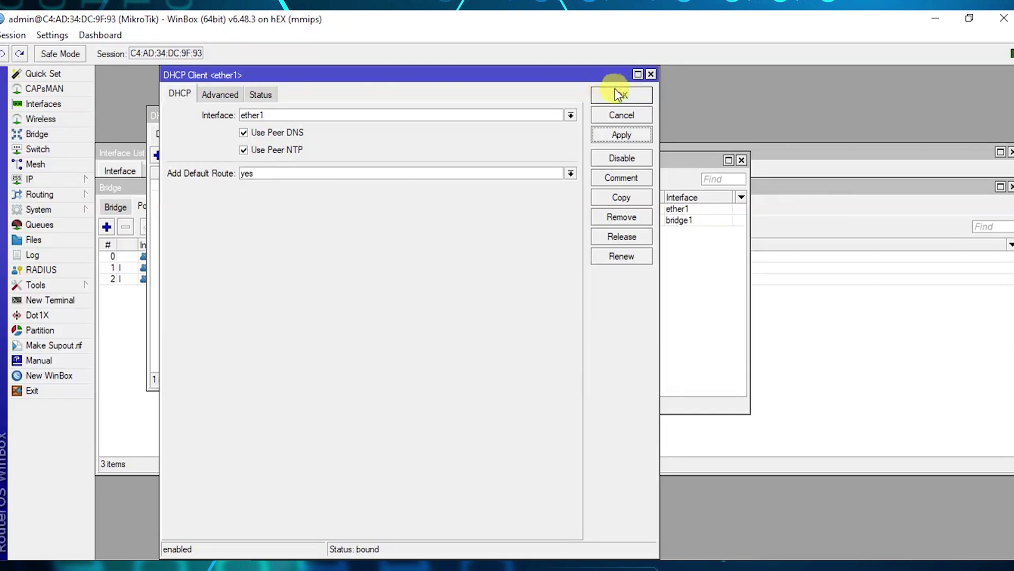
click(628, 95)
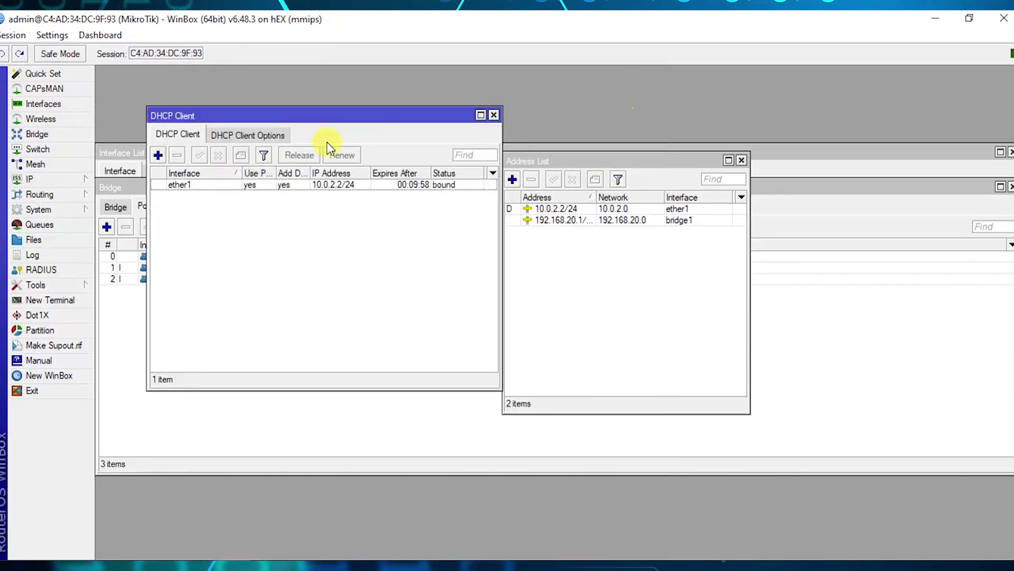
drag(322, 113, 341, 117)
- Allow remote requests in the DNS settings and enter 8.8.8.8 as the first server
click(63, 179)
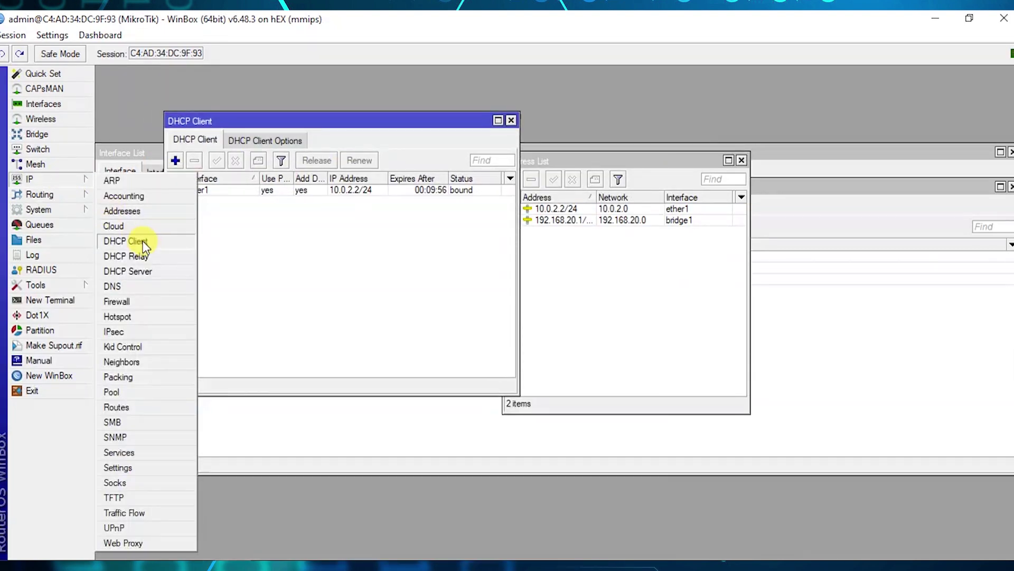
click(112, 286)
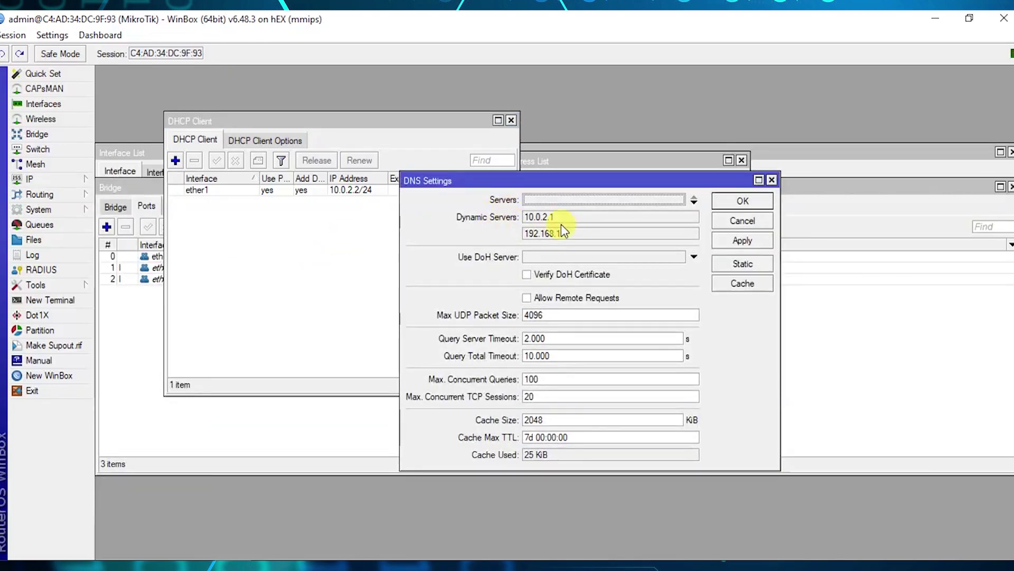
click(526, 297)
click(553, 199)
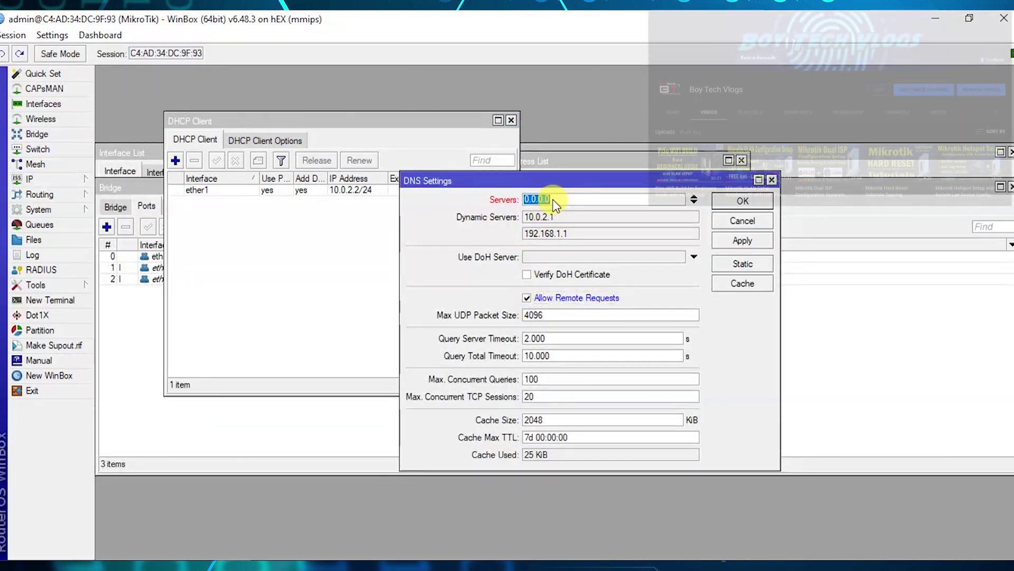
text(8.8.8.8)
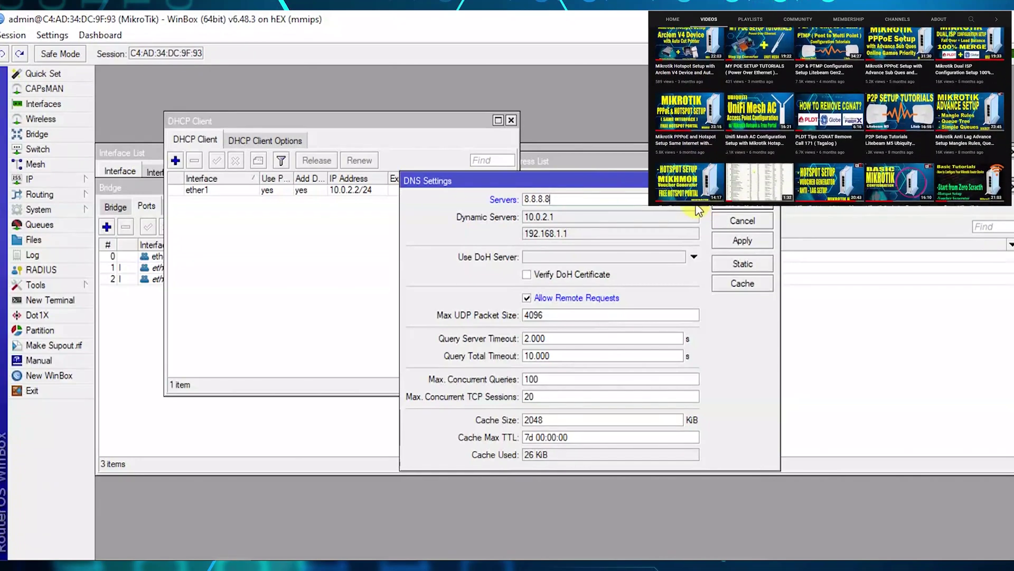
- Add 8.8.4.4 as the second DNS server and save the DNS settings
click(693, 200)
text(88)
key(BackSpace)
text(.)
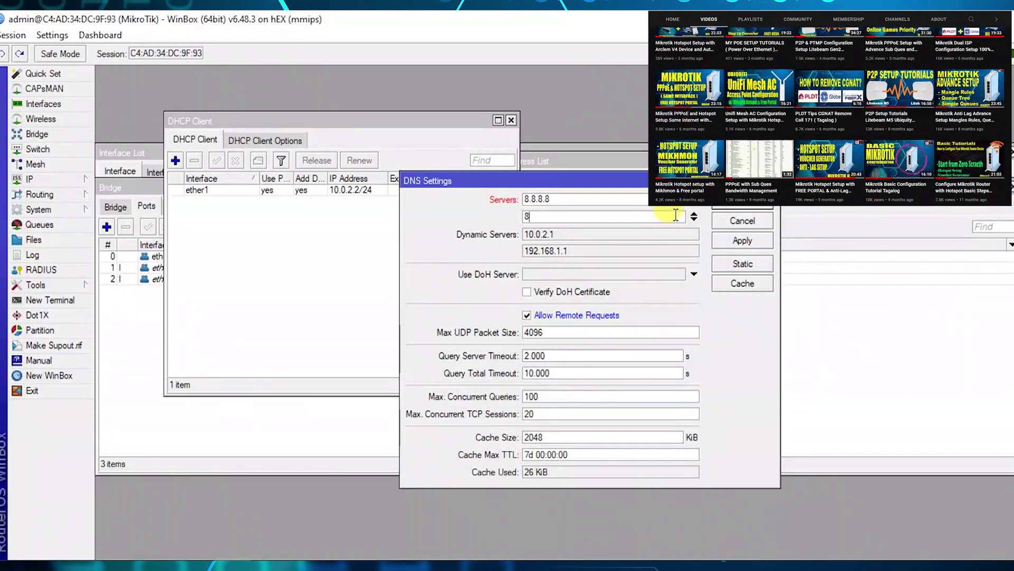
text(8.4.4)
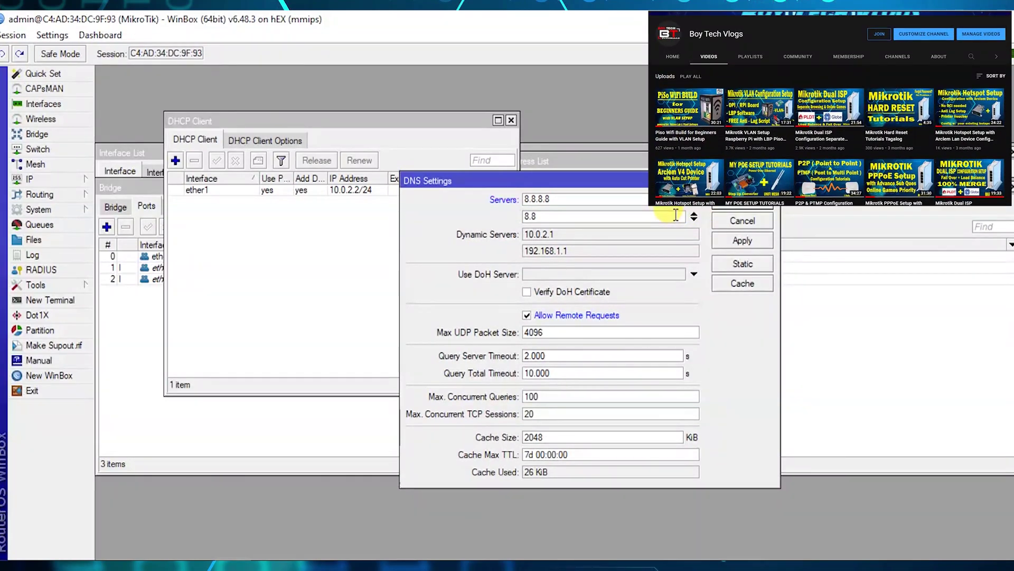
click(739, 241)
click(749, 201)
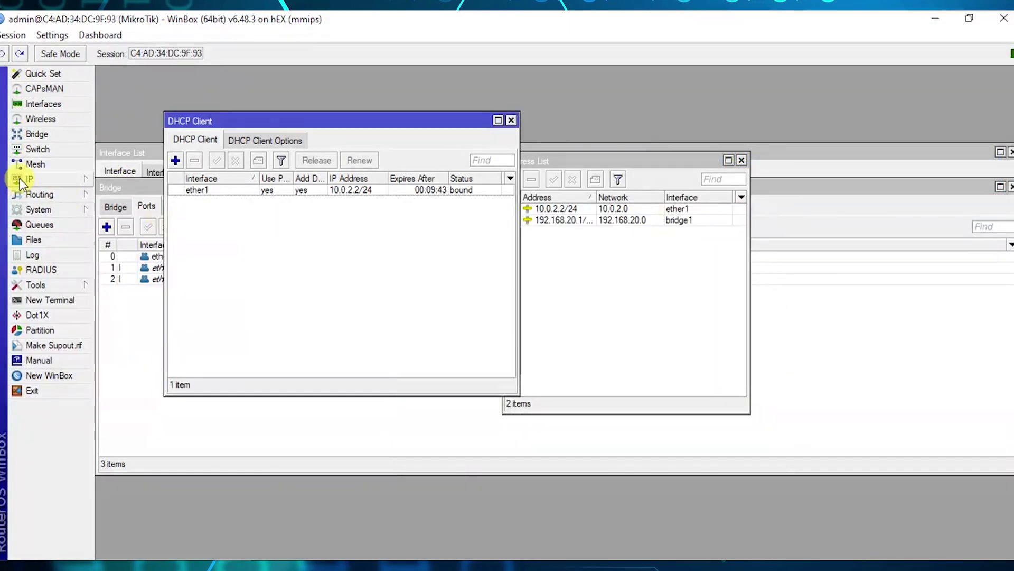
- Start the DHCP server setup and choose bridge1 as the interface to run the server on
click(21, 180)
click(154, 274)
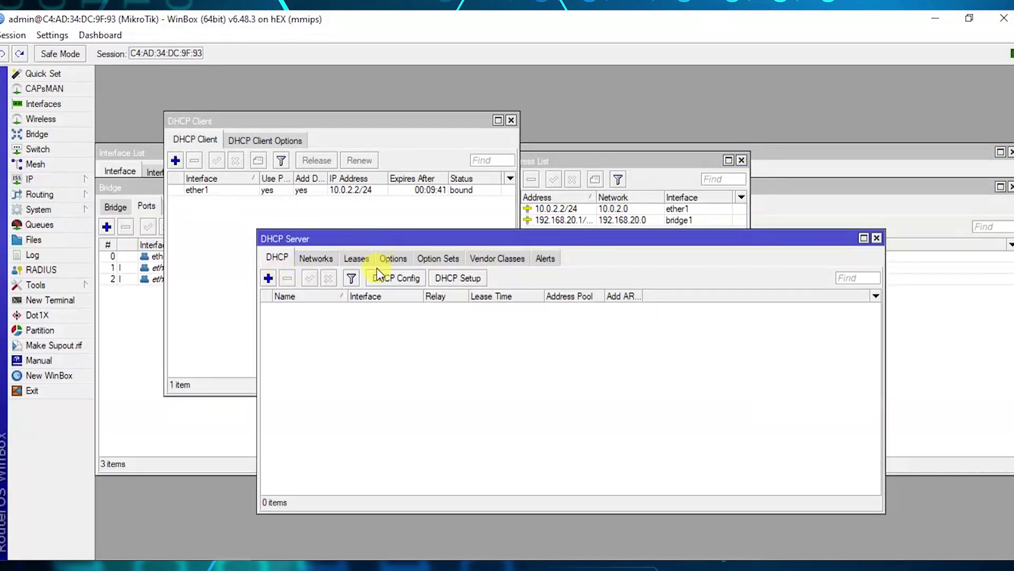
click(458, 278)
click(500, 344)
click(498, 342)
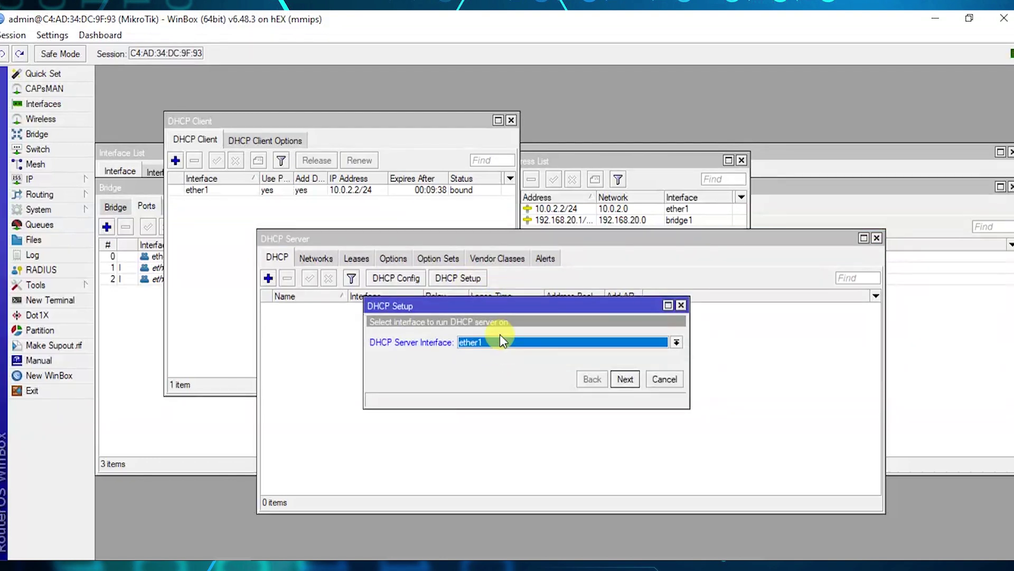
click(494, 343)
click(478, 355)
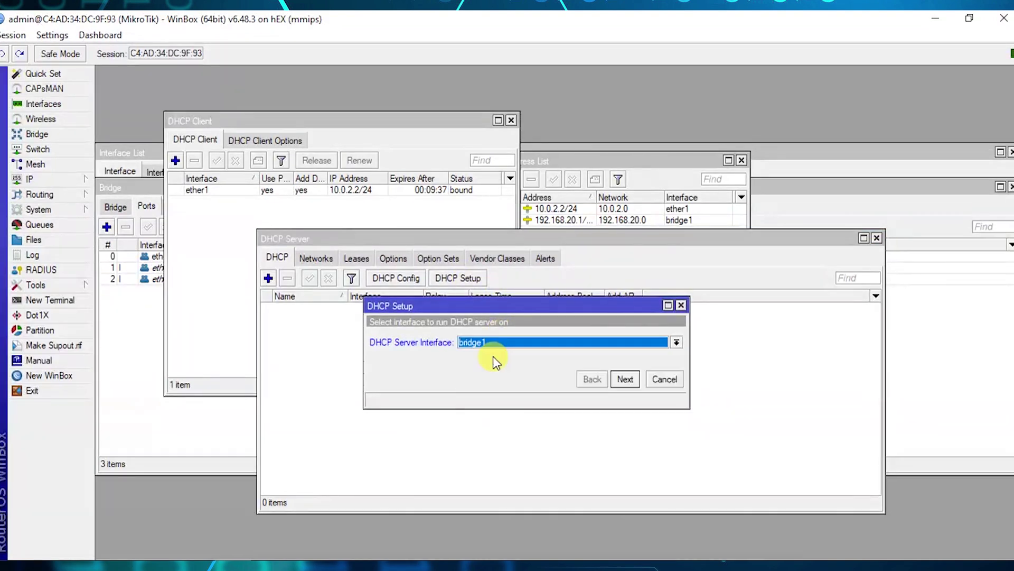
- Accept the default values in the remaining DHCP setup stages and finish creating the server
click(623, 379)
click(623, 379)
click(625, 378)
click(625, 378)
click(624, 378)
click(624, 376)
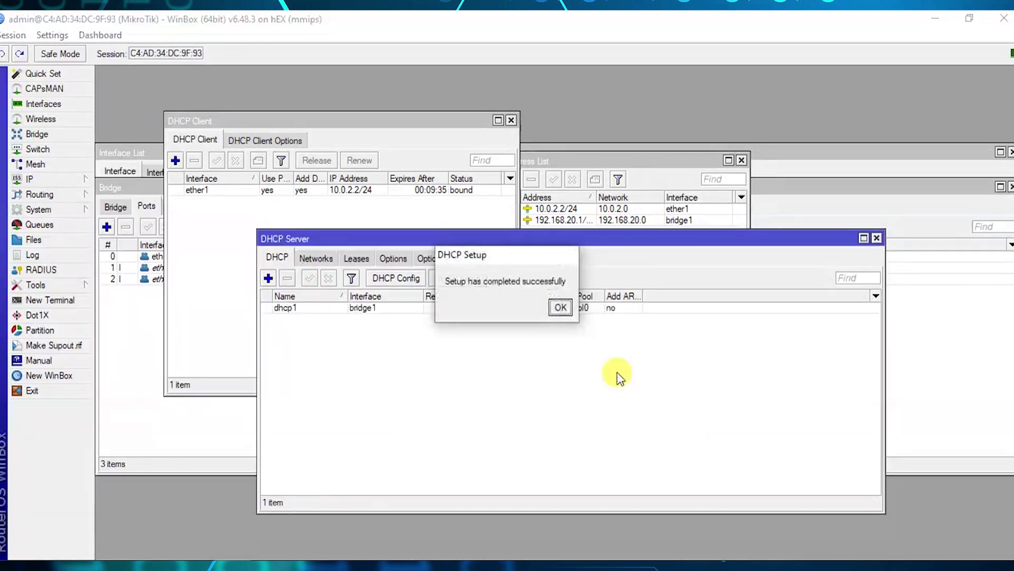
click(561, 308)
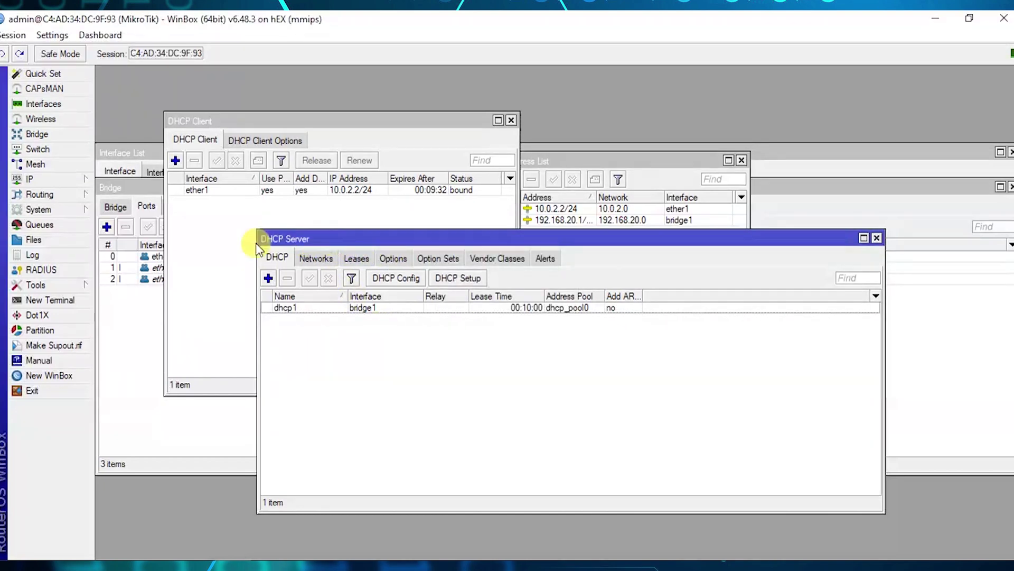
- Create a firewall NAT rule in the srcnat chain with ether1 as the outgoing interface
click(64, 182)
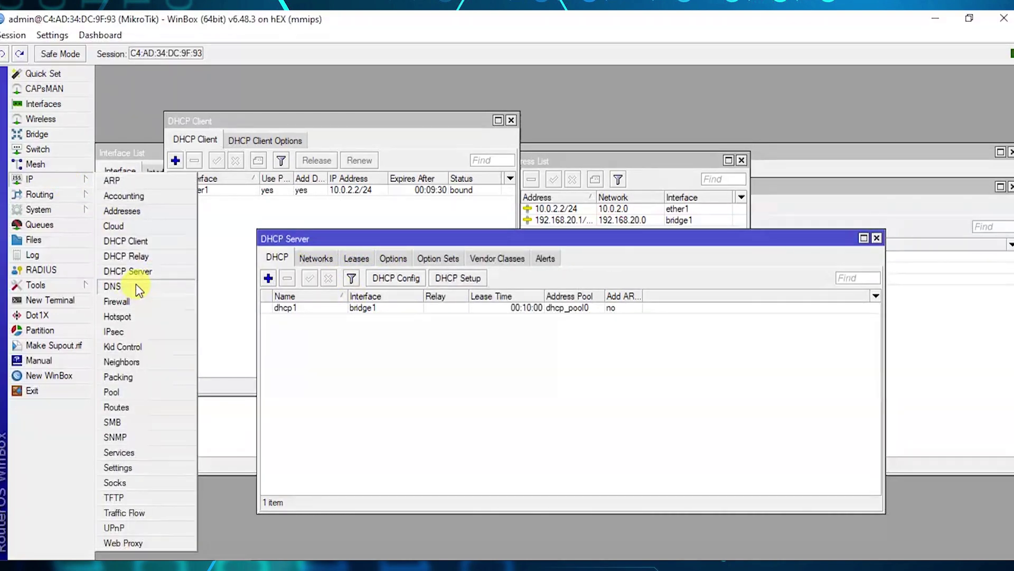
click(117, 301)
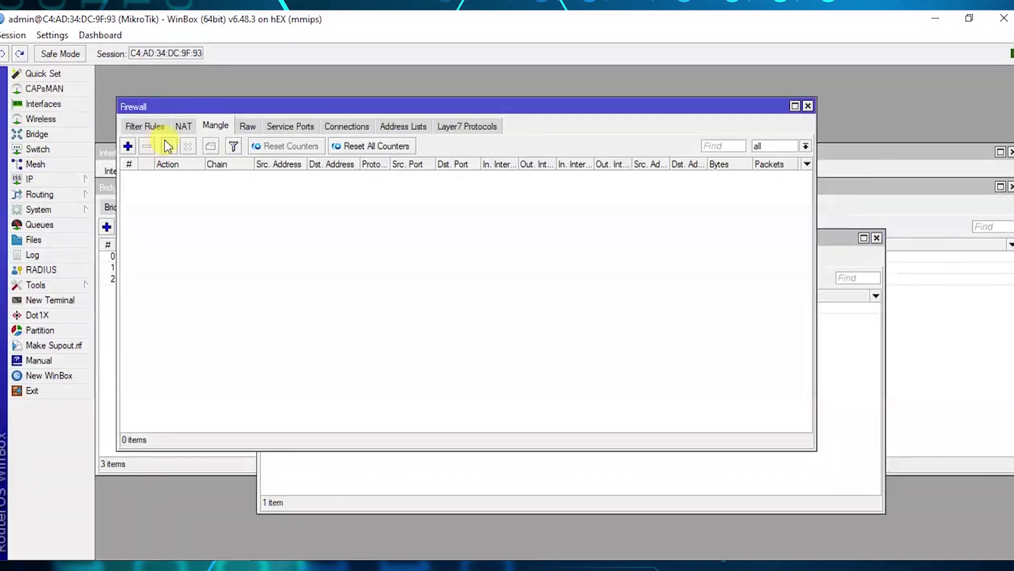
click(184, 125)
click(128, 145)
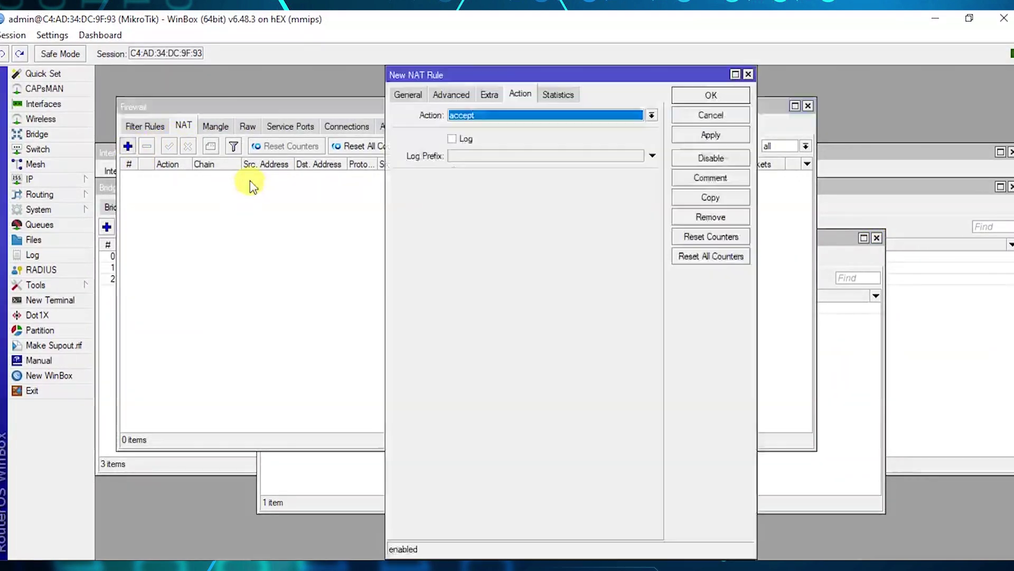
click(408, 95)
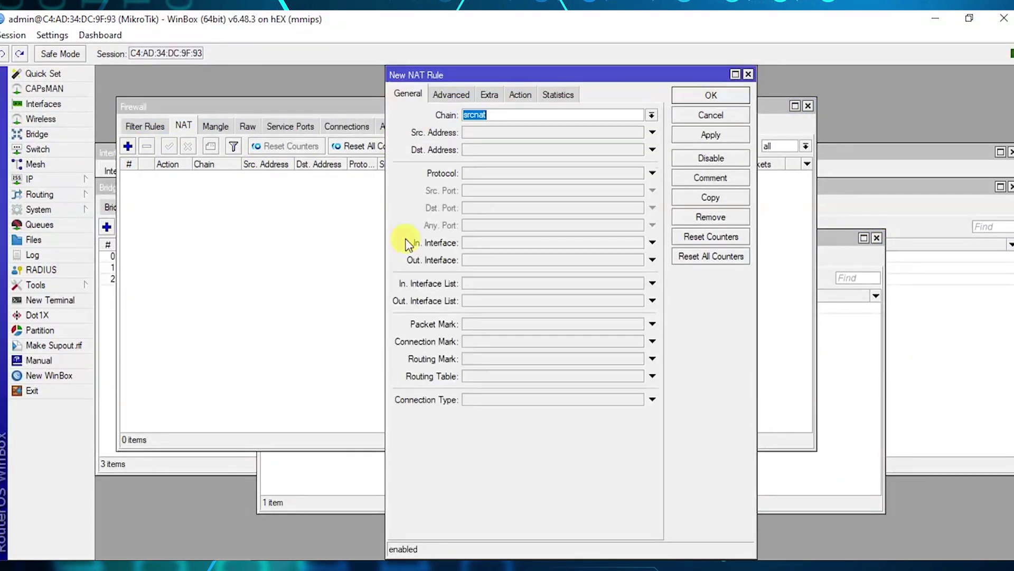
click(486, 260)
- Set the new NAT rule's action to masquerade and save the rule
click(520, 94)
click(507, 114)
click(475, 186)
click(713, 137)
click(713, 95)
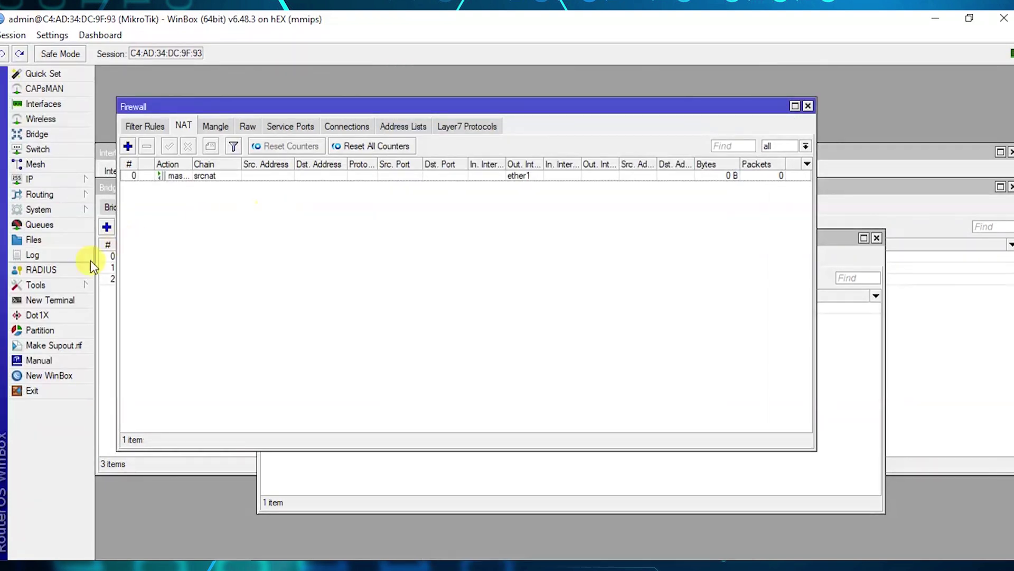
- Test the router's internet connection by pinging google.com from a new terminal
click(59, 303)
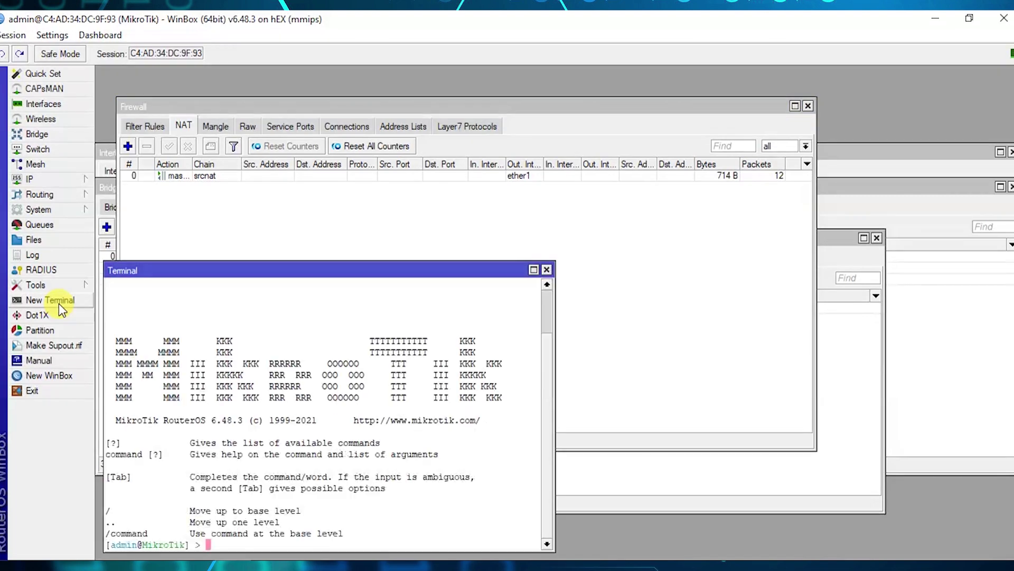
text(ping google.com)
key(Return)
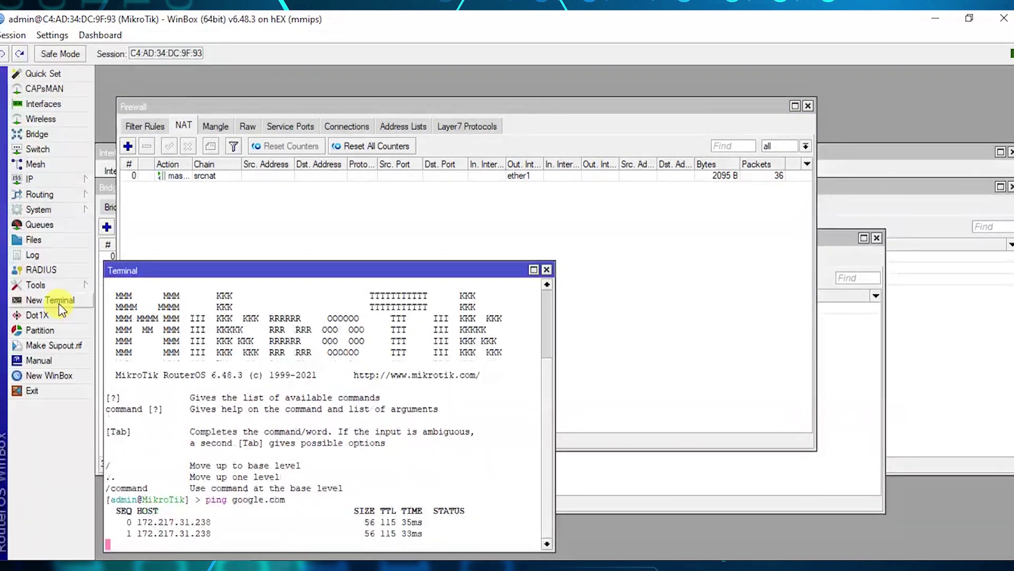
drag(215, 269, 247, 254)
click(275, 217)
click(274, 448)
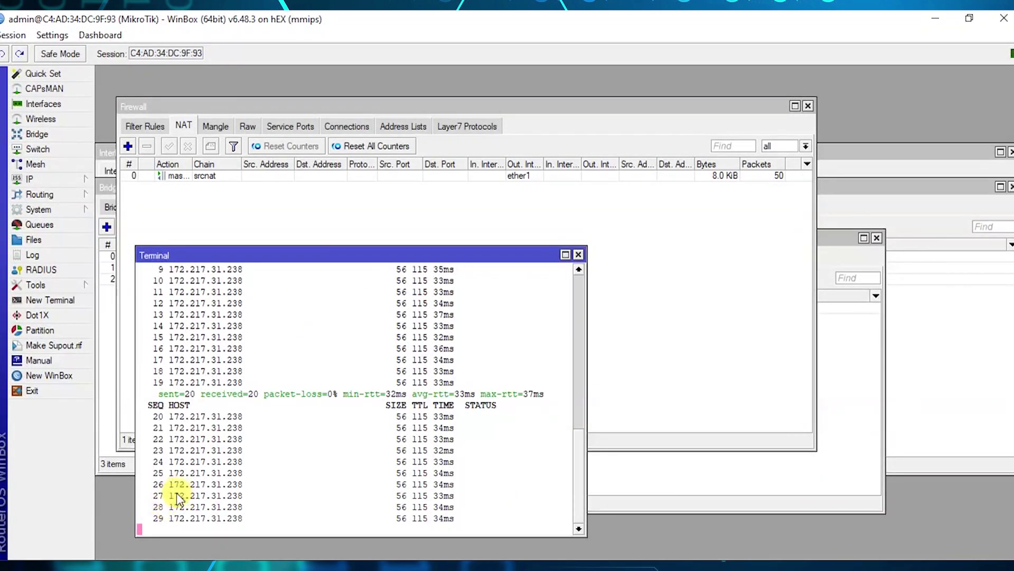
- Switch to Chrome and load the PLDT gateway page at 192.168.1.1 to check that it is reachable
mouse_move(123, 552)
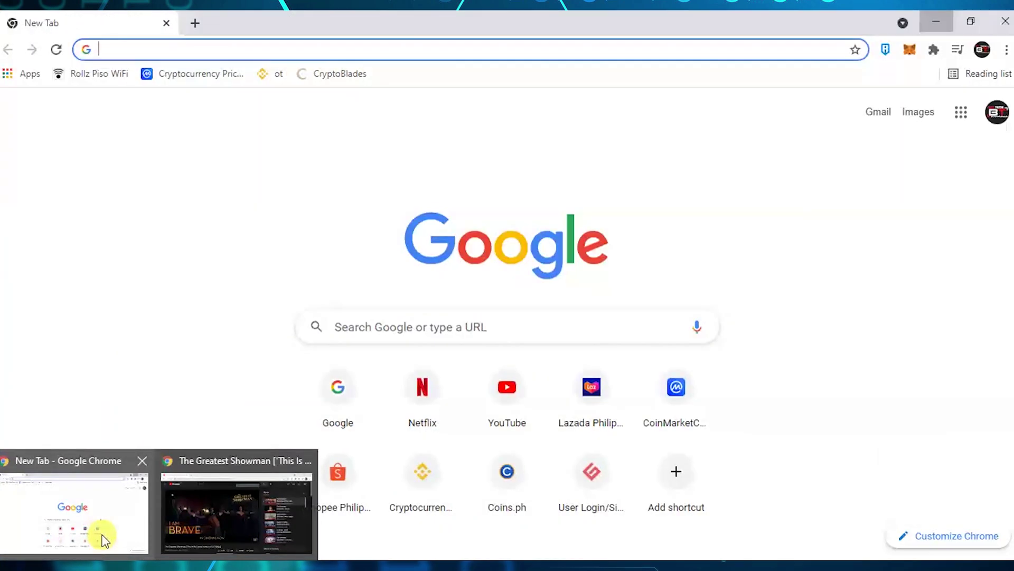
click(104, 539)
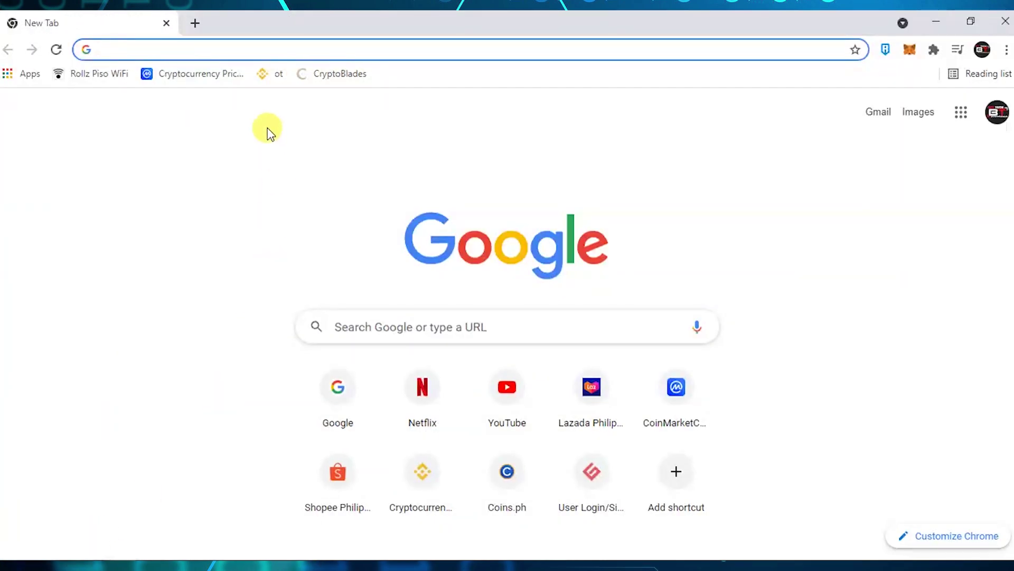
click(253, 45)
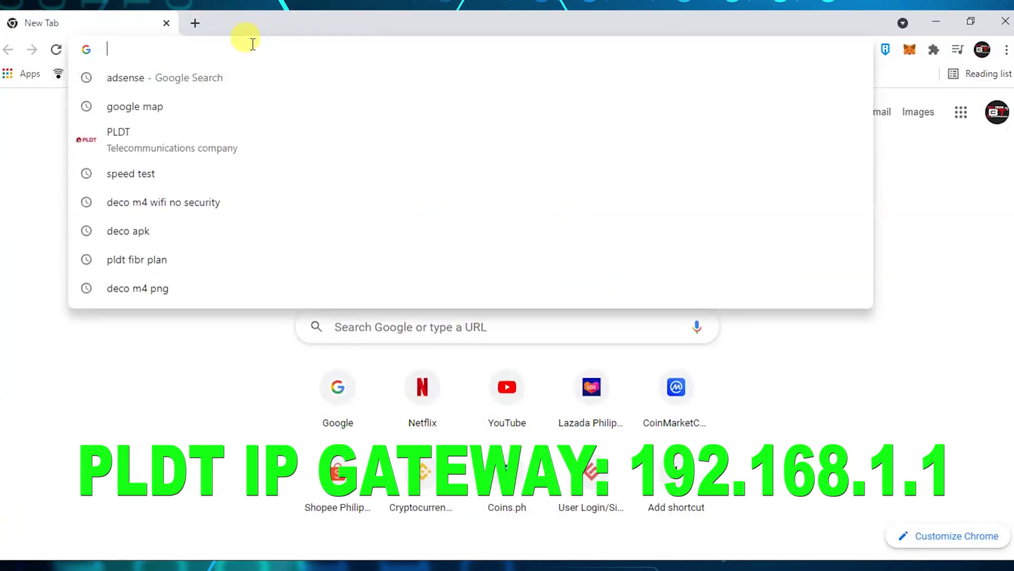
text(192)
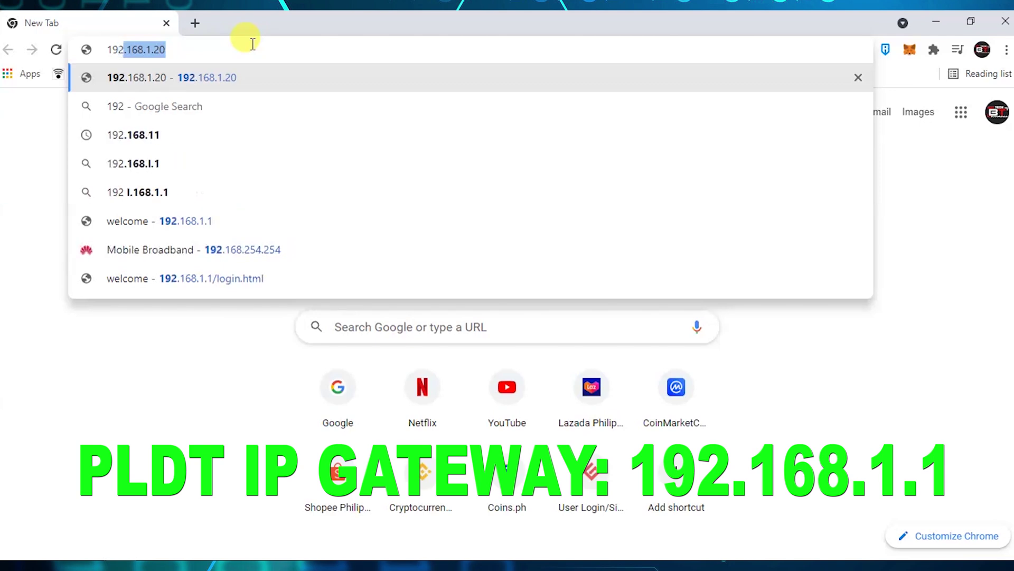
text(.168.1.1)
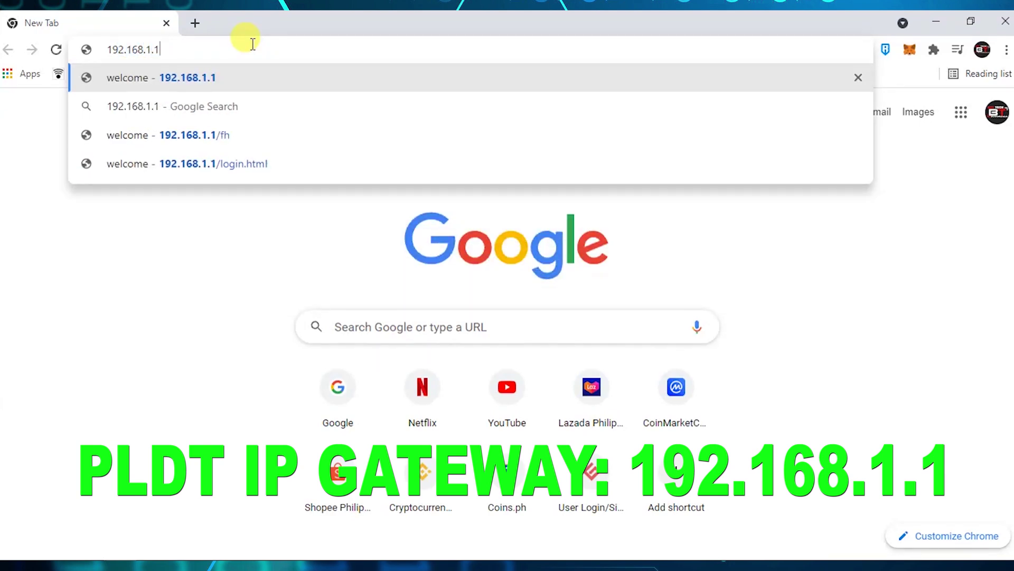
key(Return)
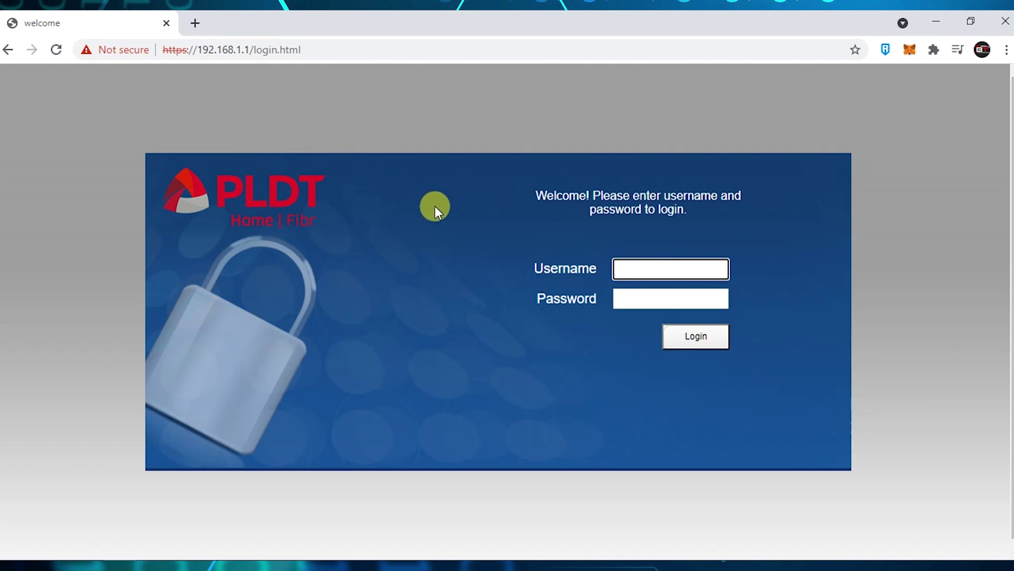
click(459, 219)
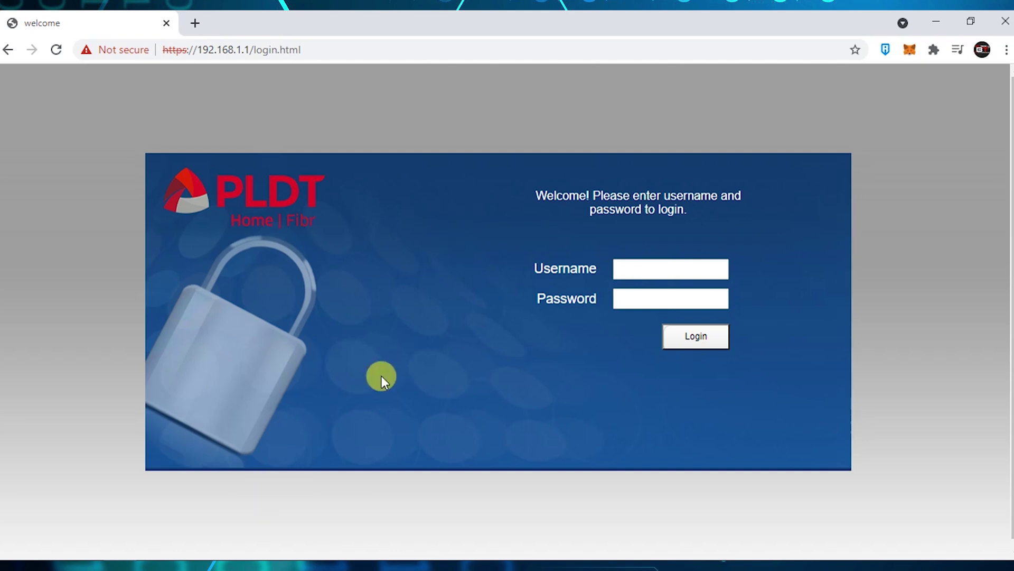
click(333, 45)
click(319, 48)
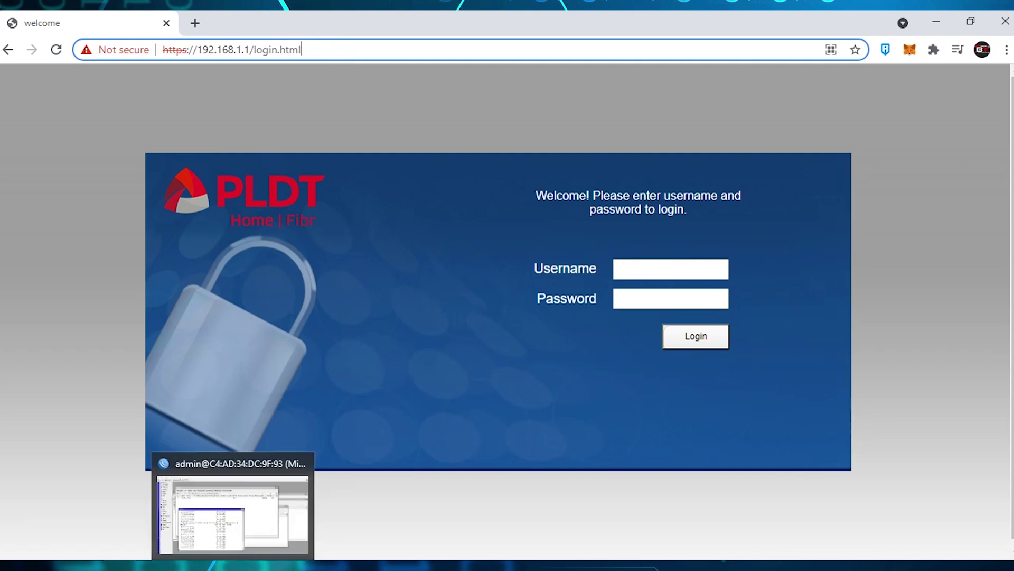
- Switch back to WinBox and start a new firewall address list entry named PLDT ISP
click(233, 564)
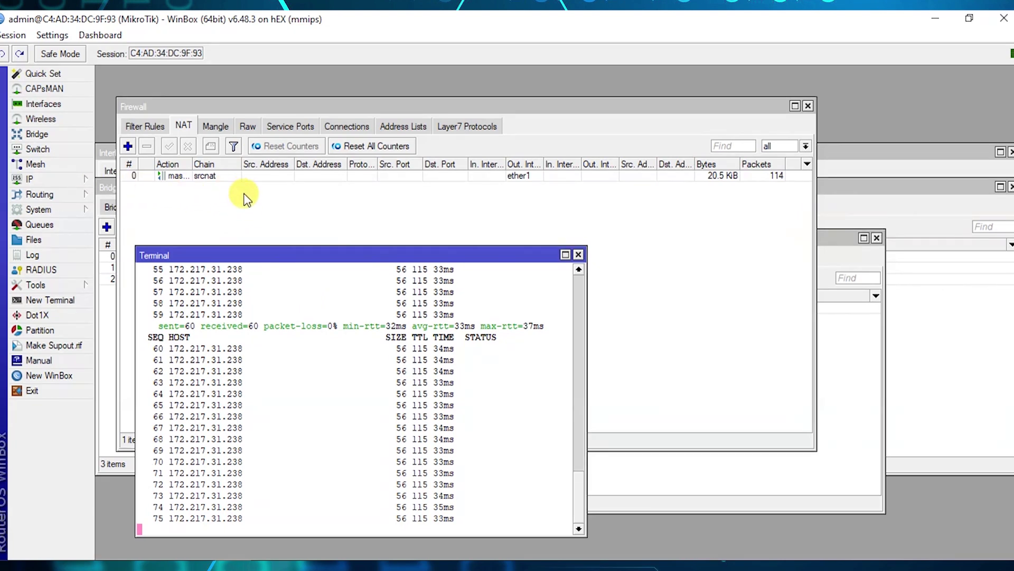
click(35, 178)
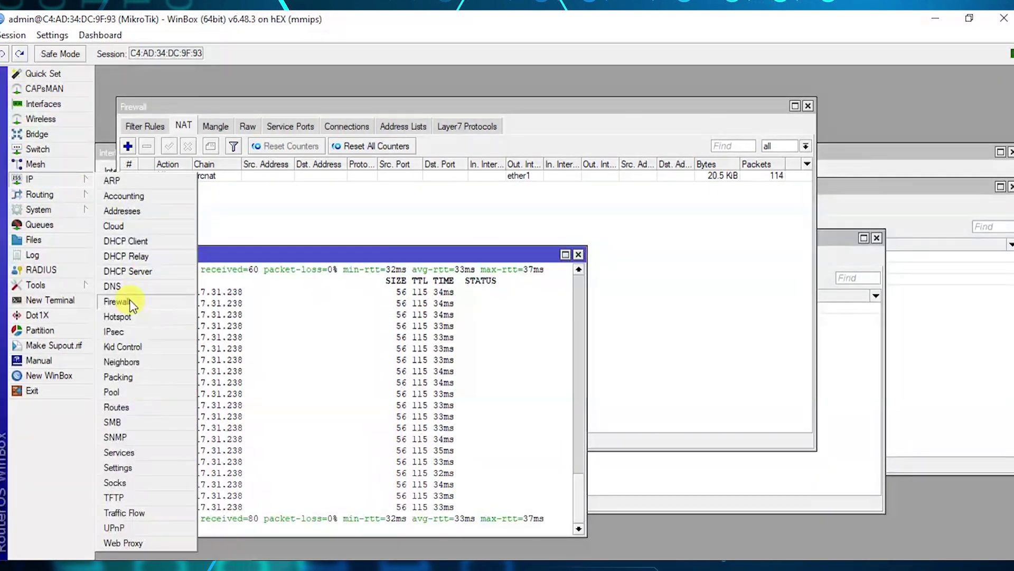
click(127, 301)
click(404, 128)
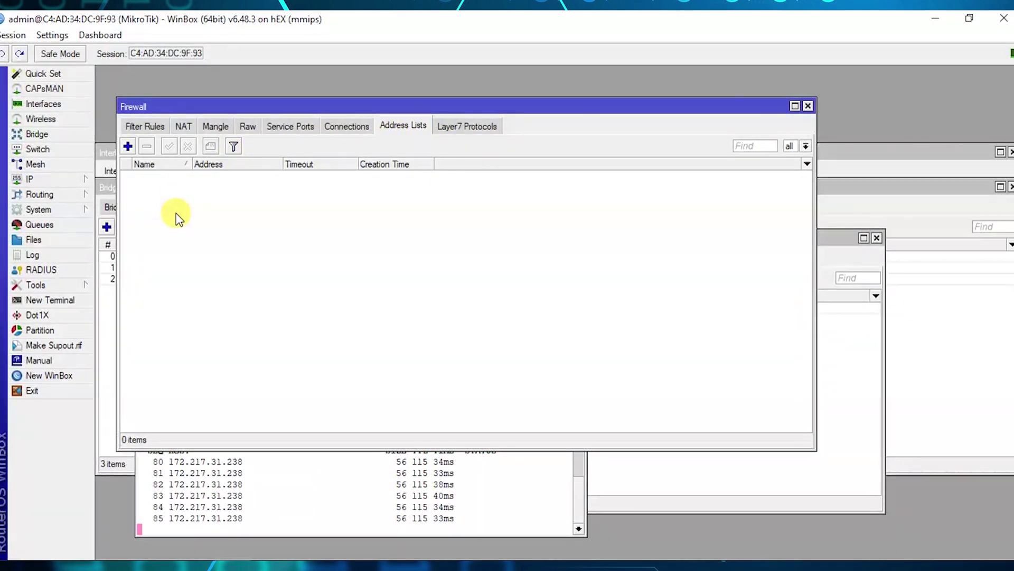
click(128, 146)
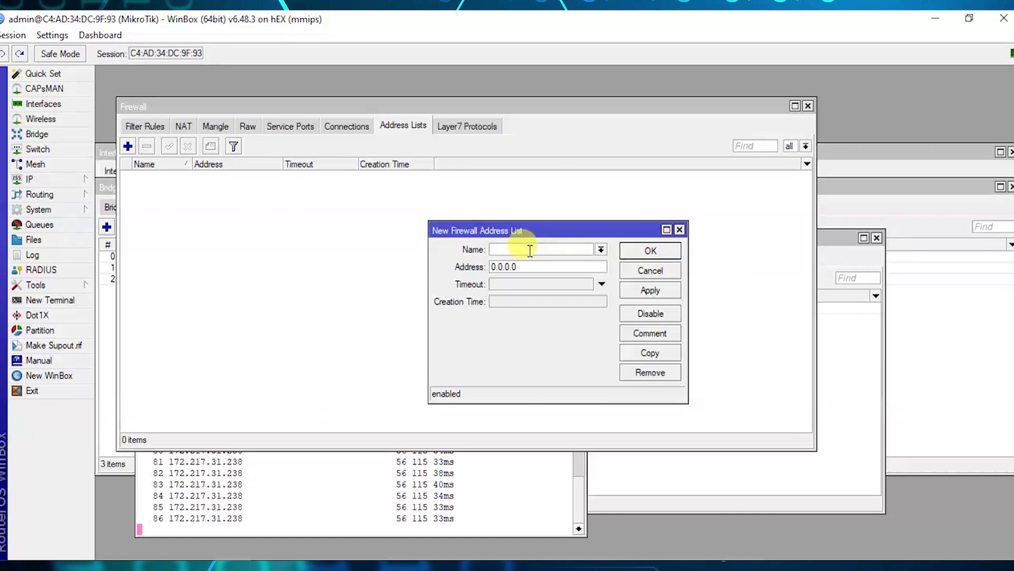
text(PLDT )
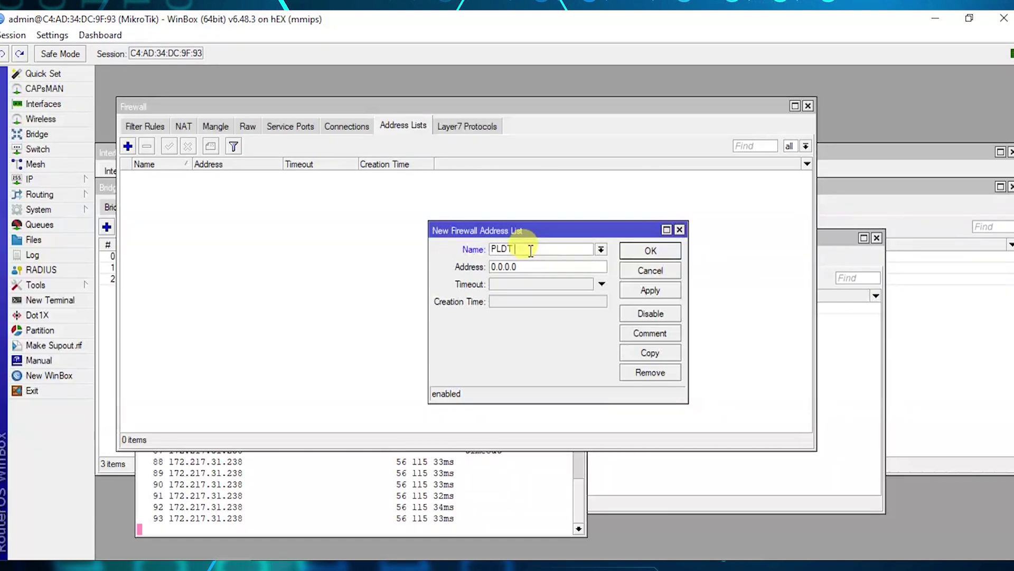
text(ISP)
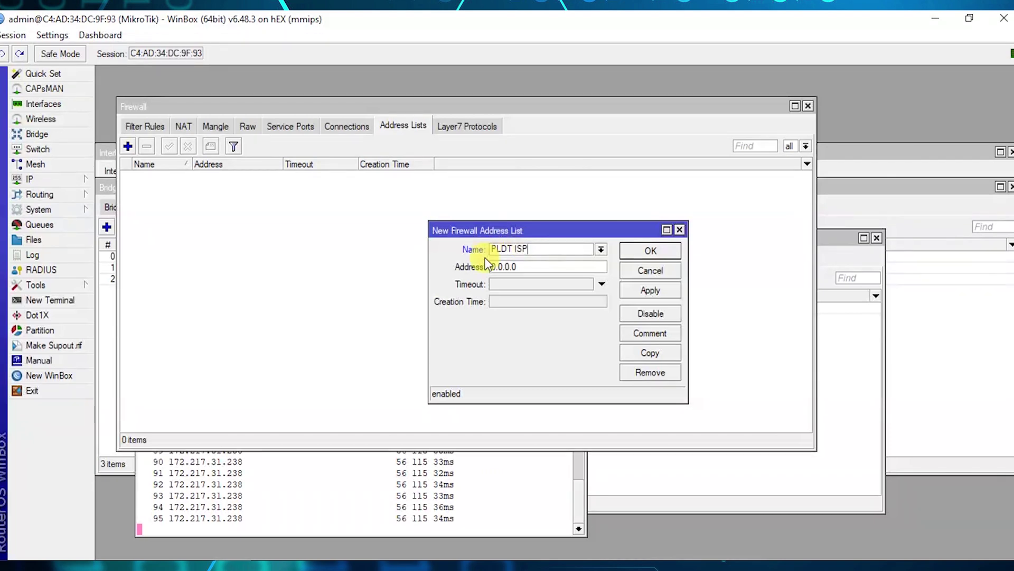
- Set the PLDT ISP entry's address to 192.168.1.0/24 and save the entry
key(Tab)
text(192.1)
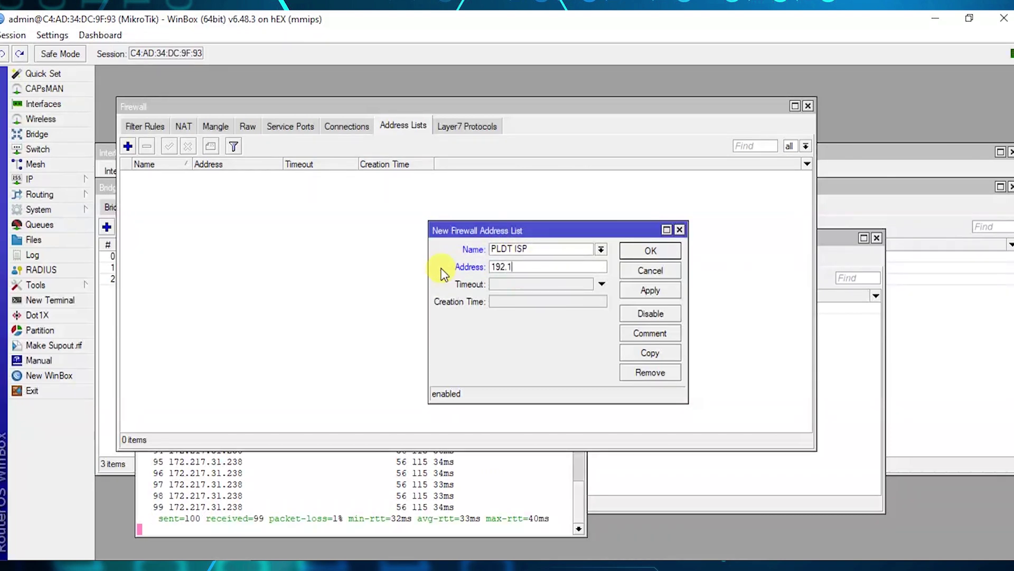
text(68.1)
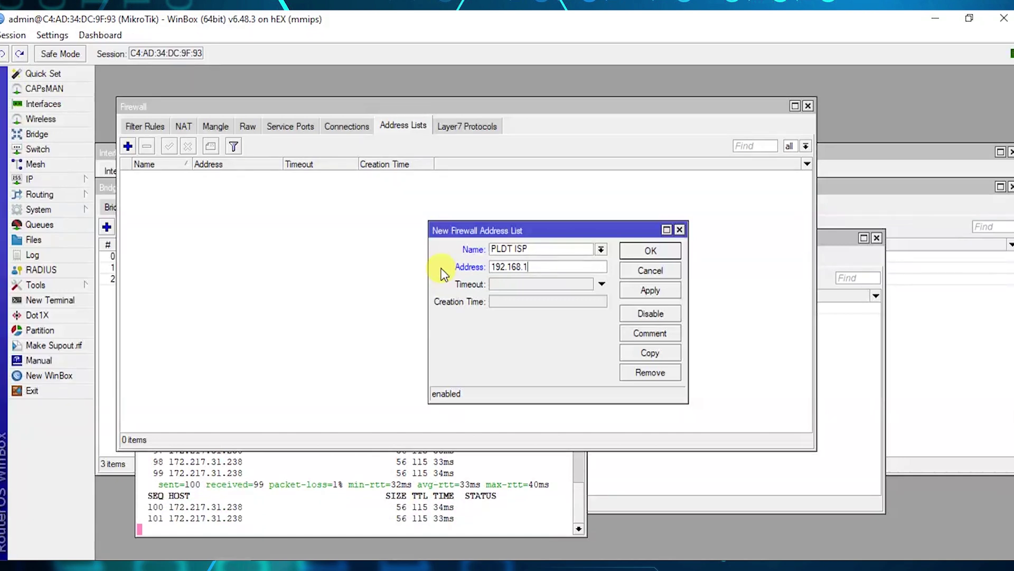
text(.0/24)
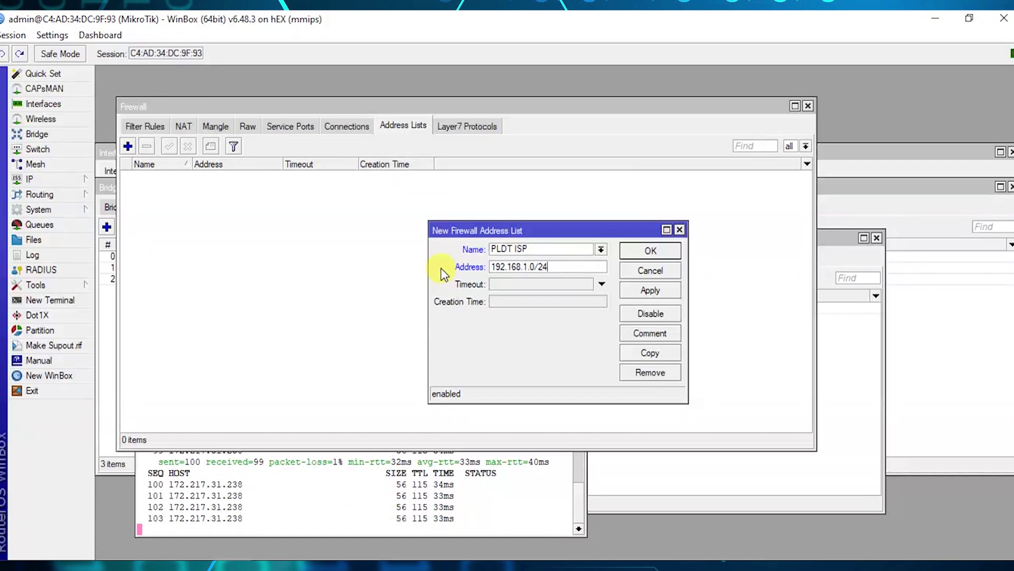
click(664, 290)
click(655, 248)
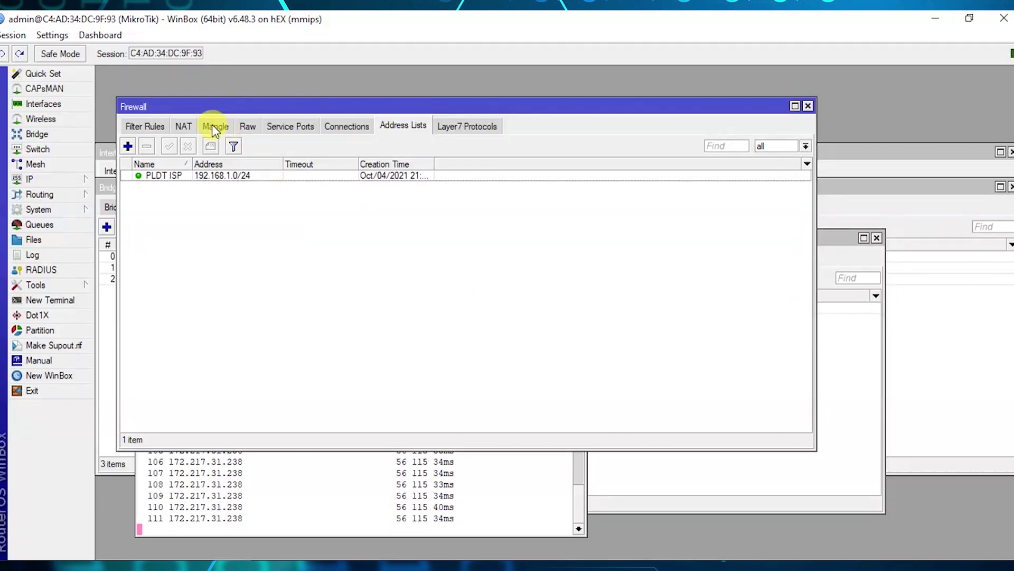
- Start a new firewall filter rule in the forward chain with PLDT ISP as the destination address list
click(154, 126)
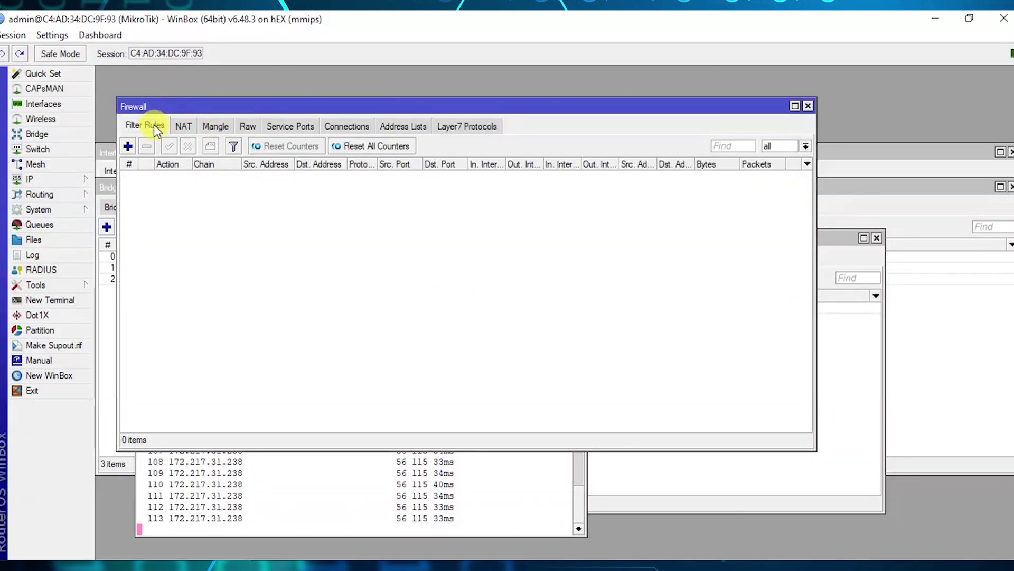
click(127, 146)
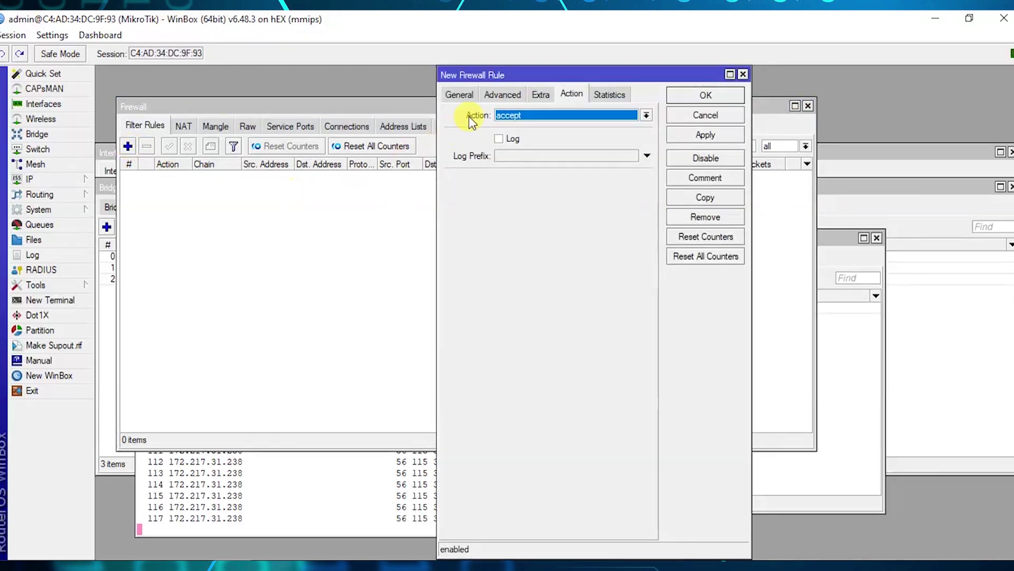
click(448, 98)
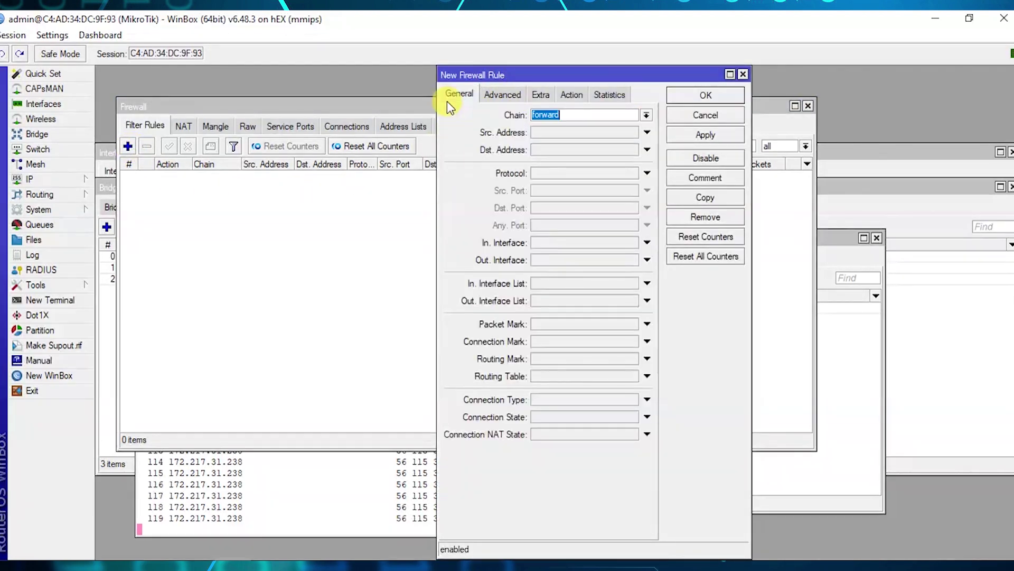
click(497, 98)
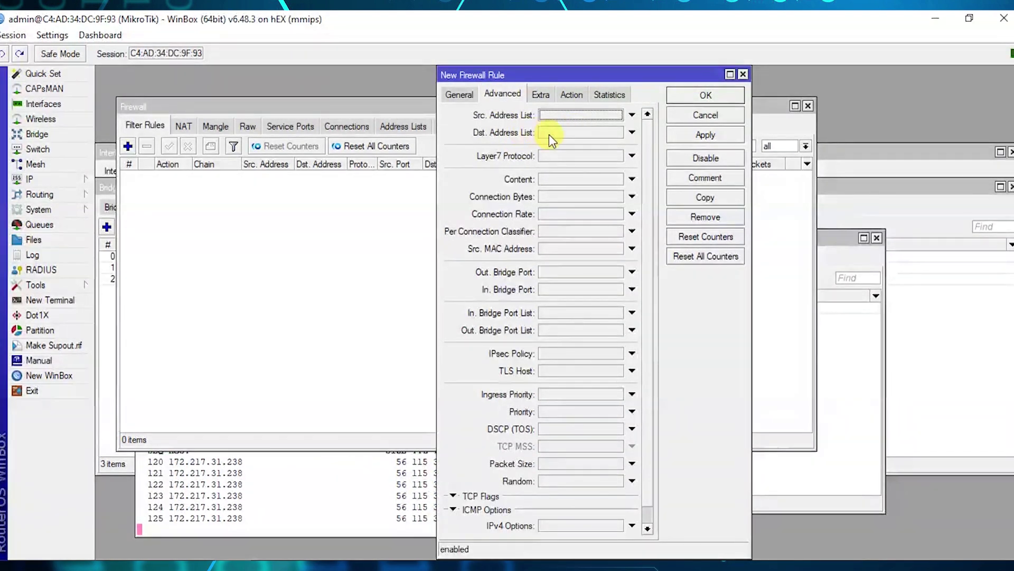
click(582, 136)
click(617, 133)
click(575, 146)
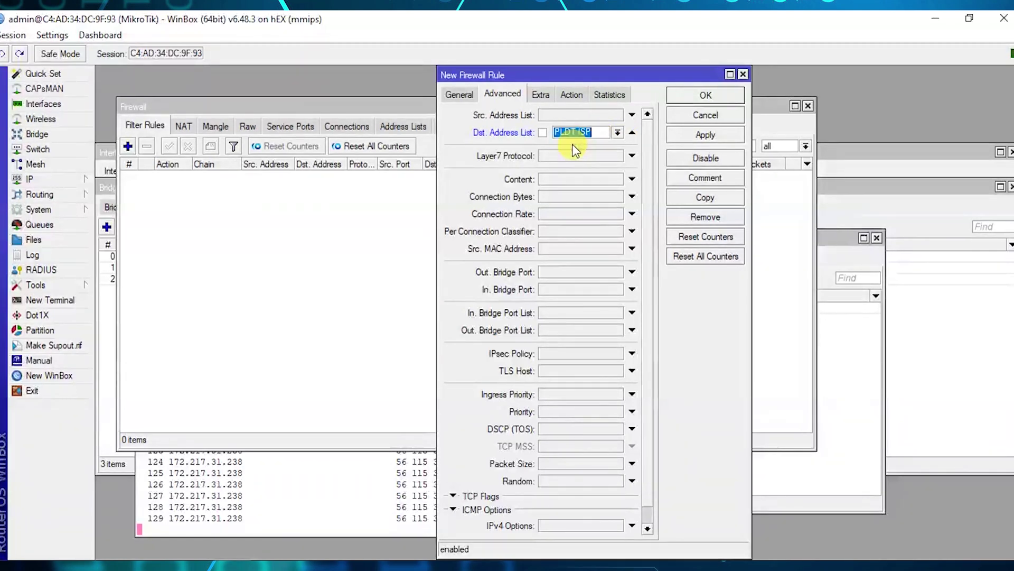
- Set the new filter rule's action to drop
click(574, 95)
click(554, 116)
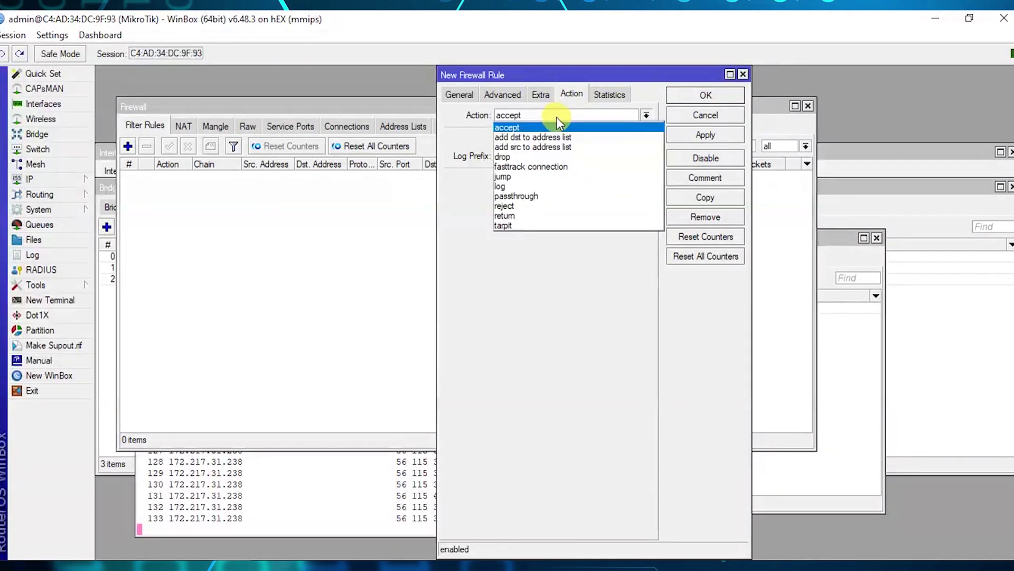
click(522, 154)
- Add the comment "Block PLDT ISP Address" to the filter rule and save the rule
click(711, 177)
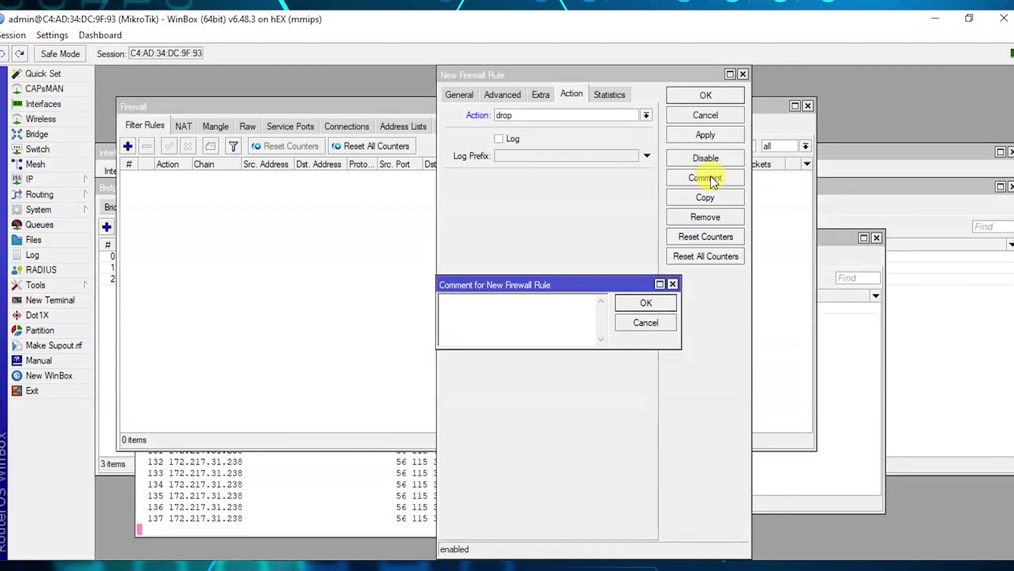
text(Block P)
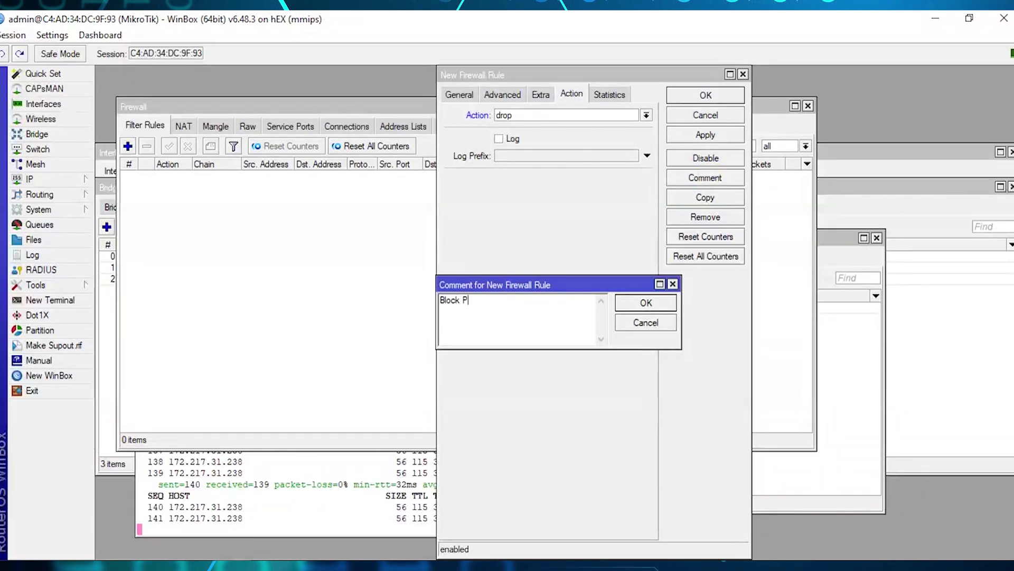
text(LDT ISP Address)
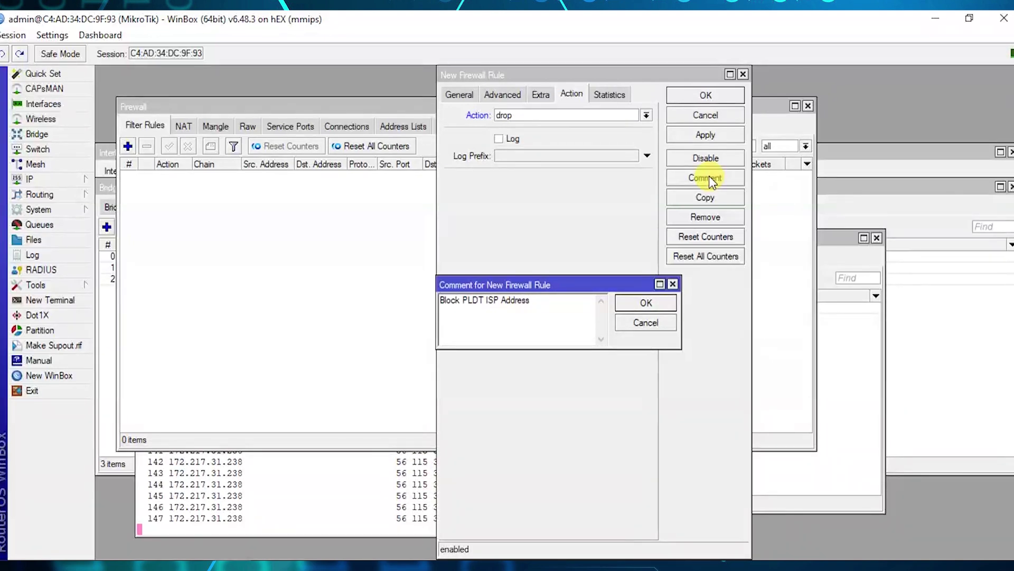
click(650, 302)
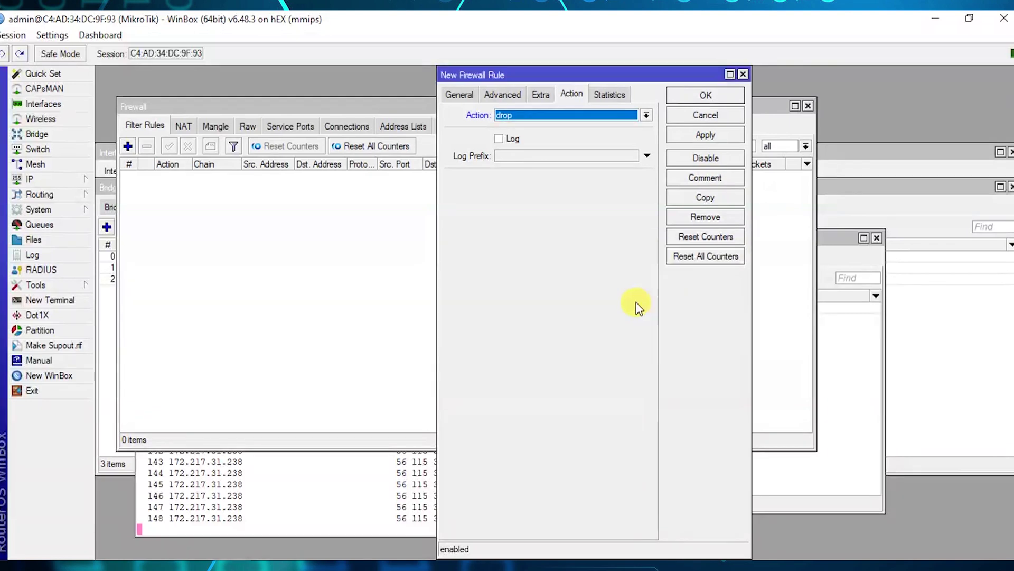
click(712, 134)
click(706, 96)
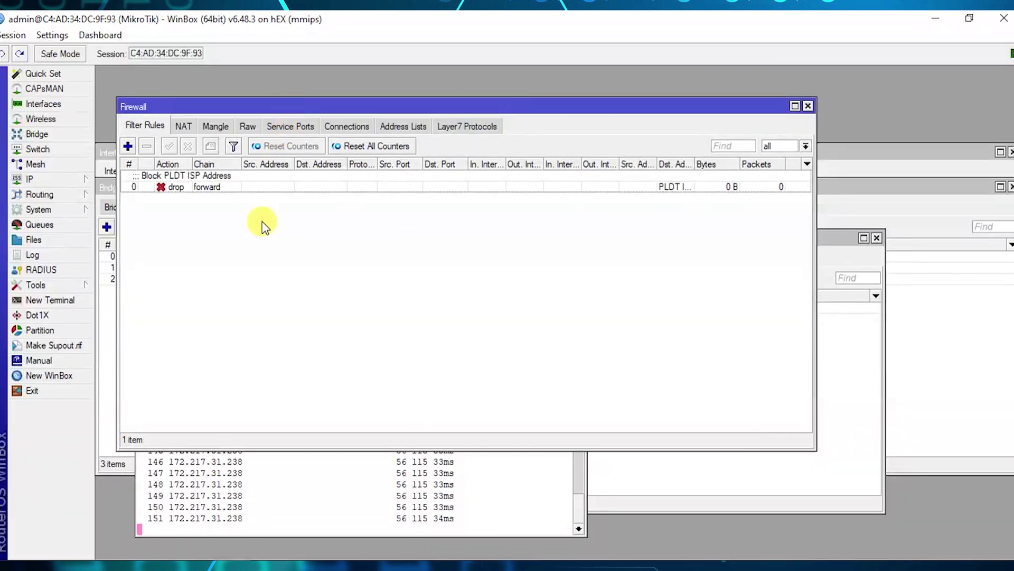
- Switch to Chrome and load 192.168.1.1 in a new tab to test the block on the PLDT gateway
mouse_move(159, 563)
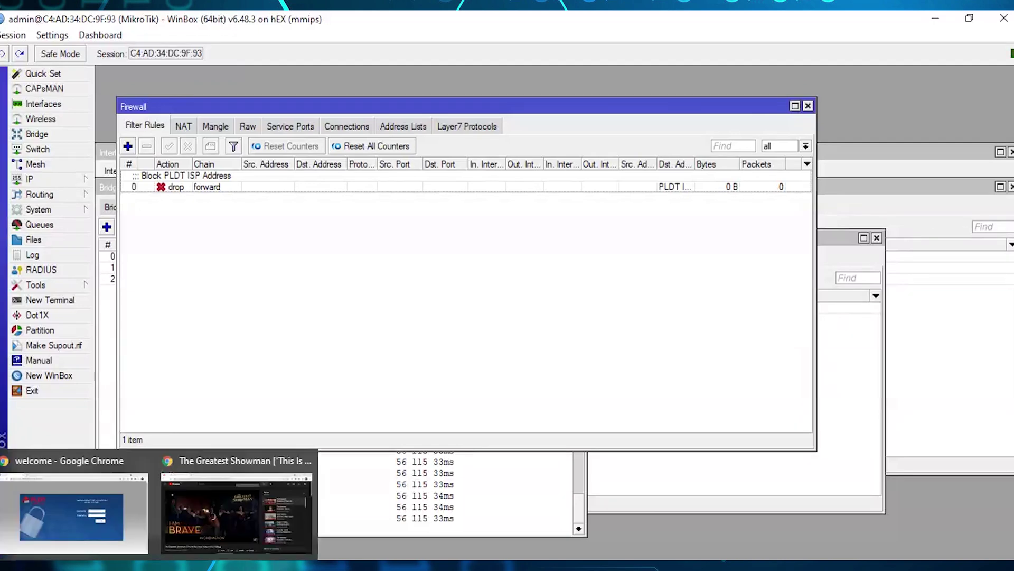
click(116, 534)
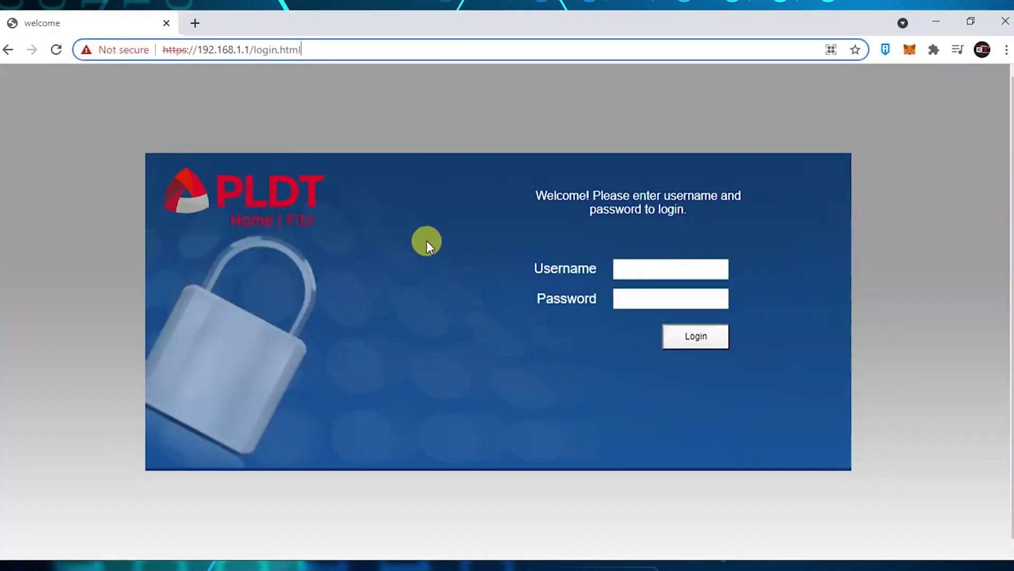
click(195, 23)
click(235, 51)
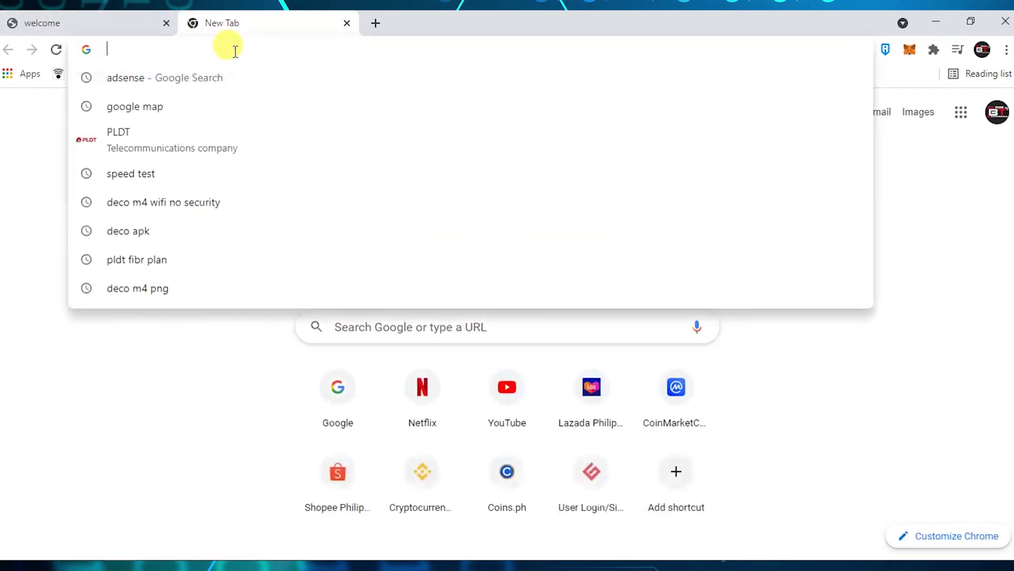
text(1992.168)
key(ctrl+a)
text(192.168)
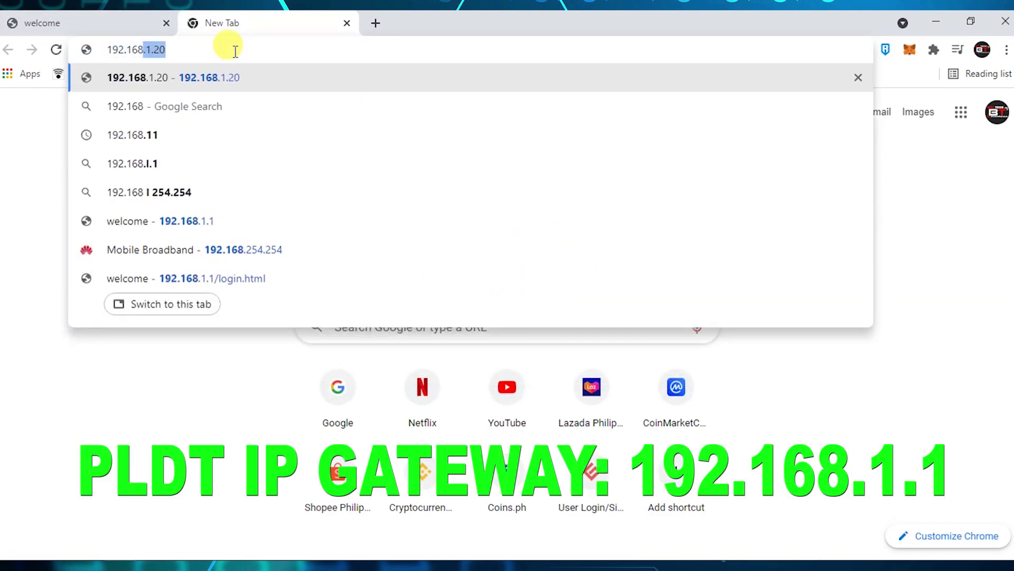
text(.1.1)
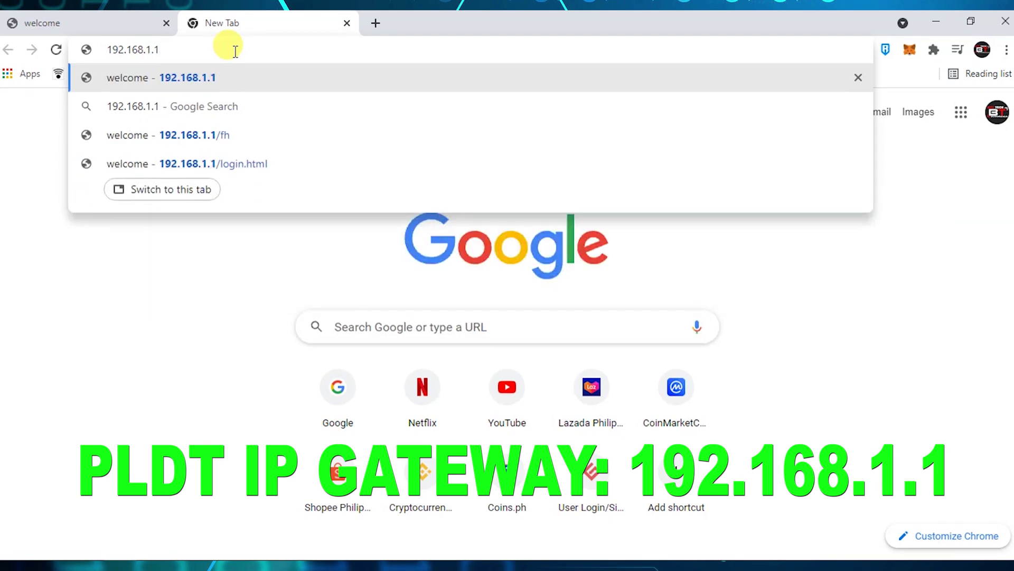
key(Return)
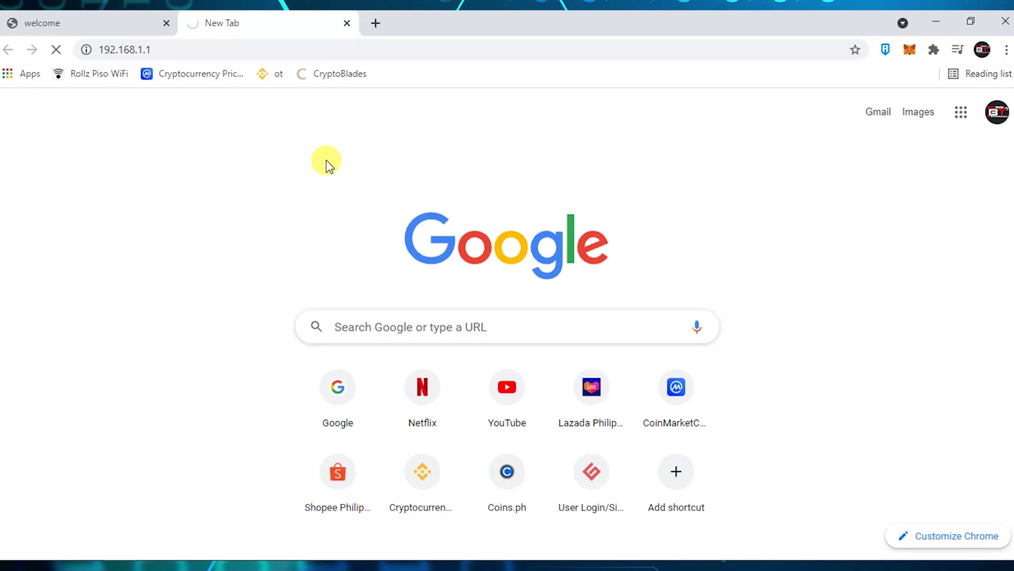
- Reload the already open PLDT login page and check whether the gateway responds in both tabs
click(97, 25)
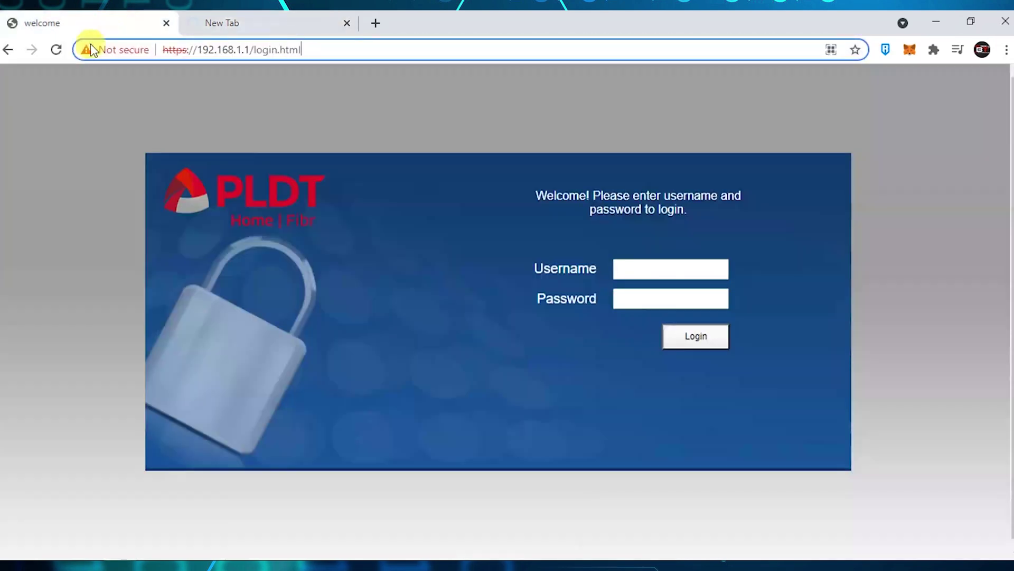
click(56, 51)
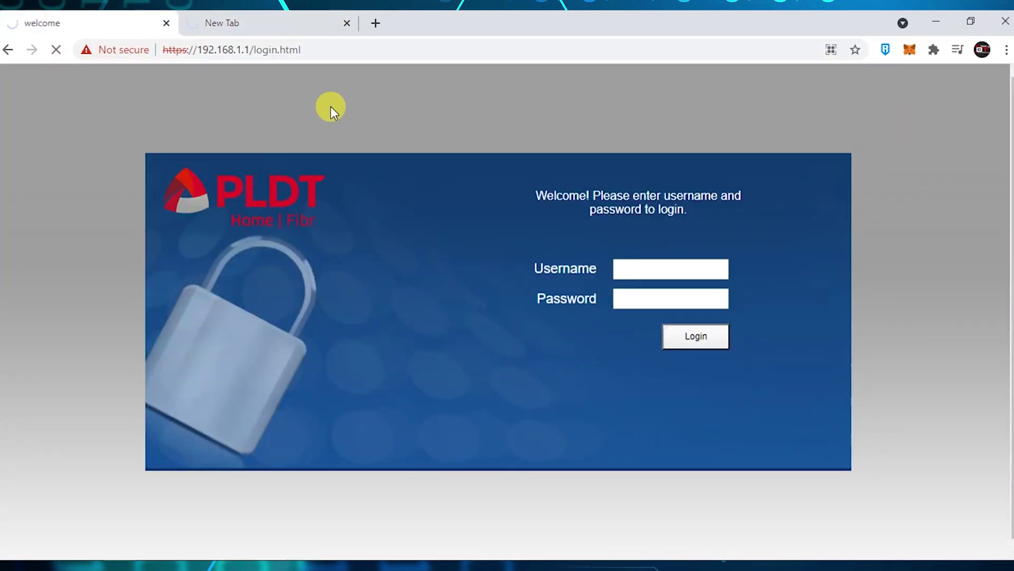
click(297, 23)
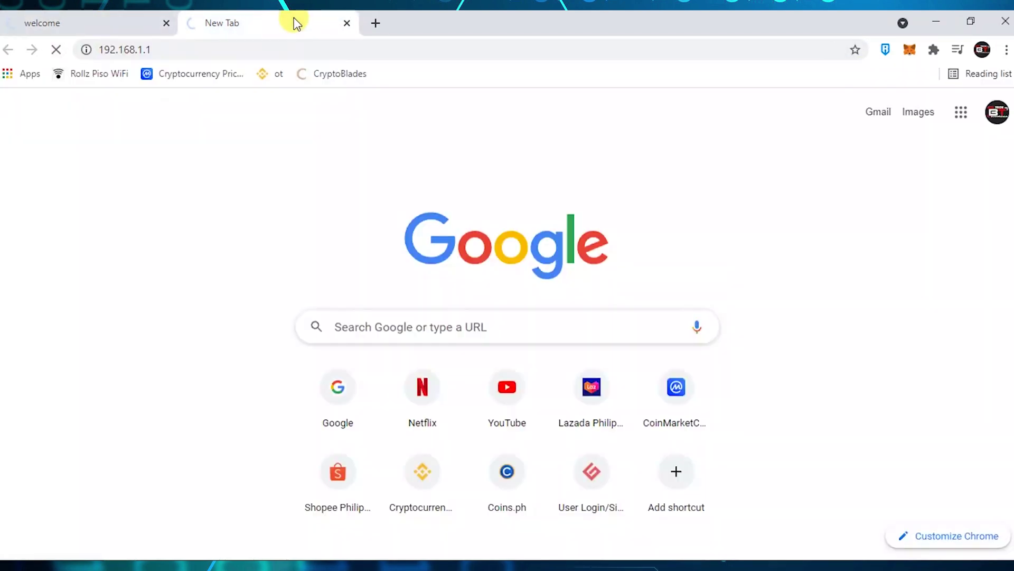
click(252, 46)
click(95, 16)
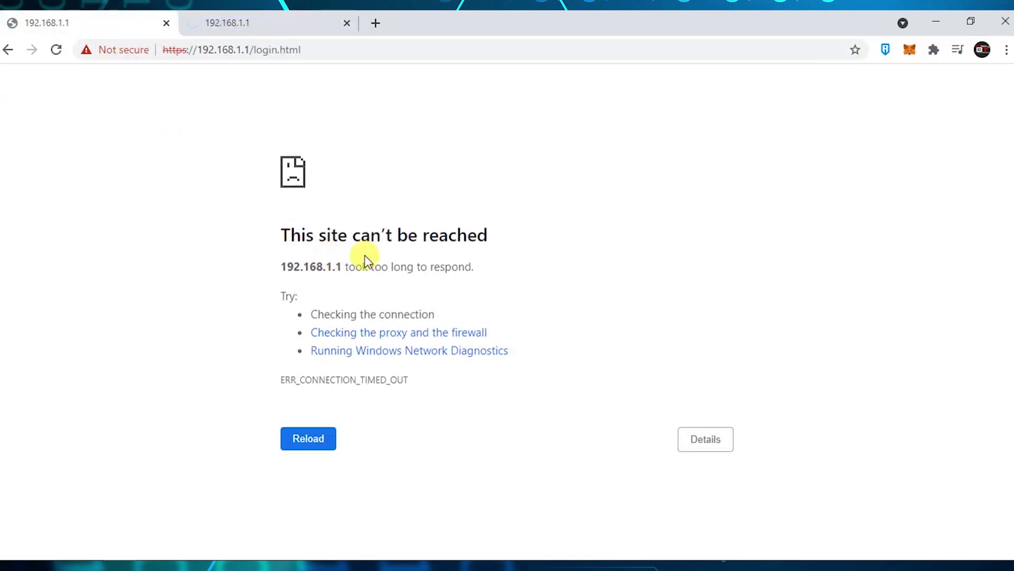
key(F5)
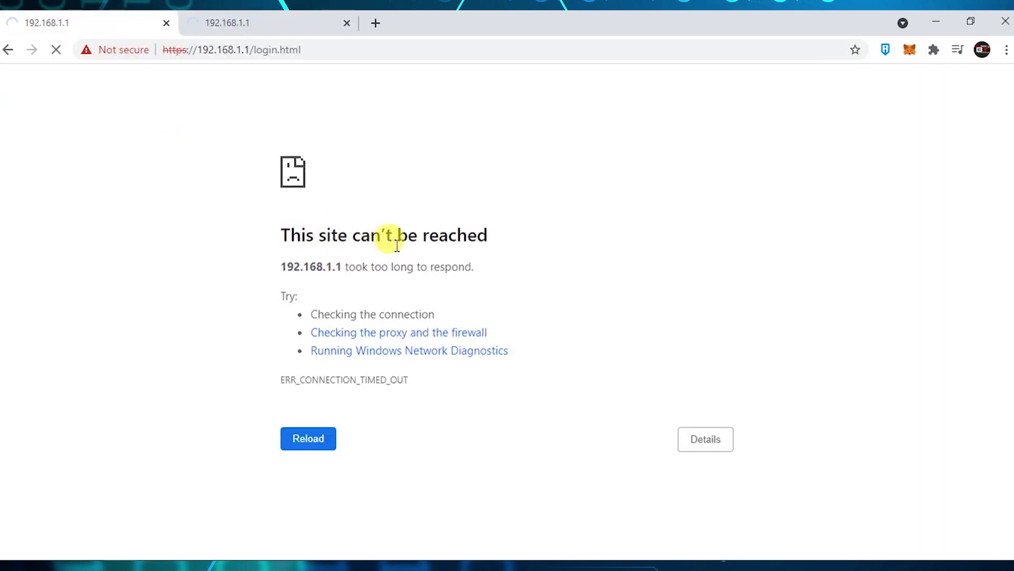
drag(251, 233, 504, 237)
click(505, 237)
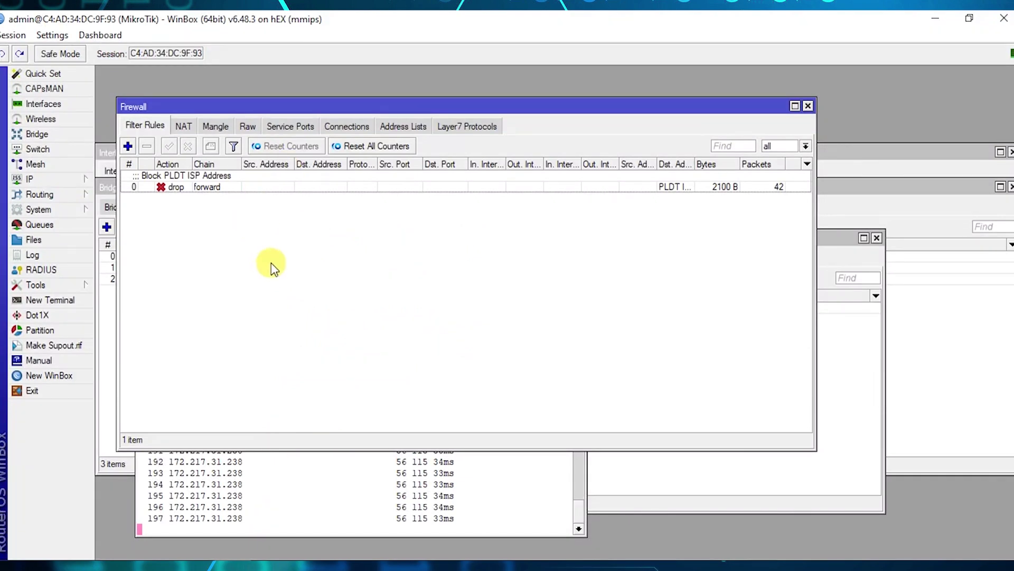
- In WinBox, disable the "Block PLDT ISP Address" filter rule
click(195, 188)
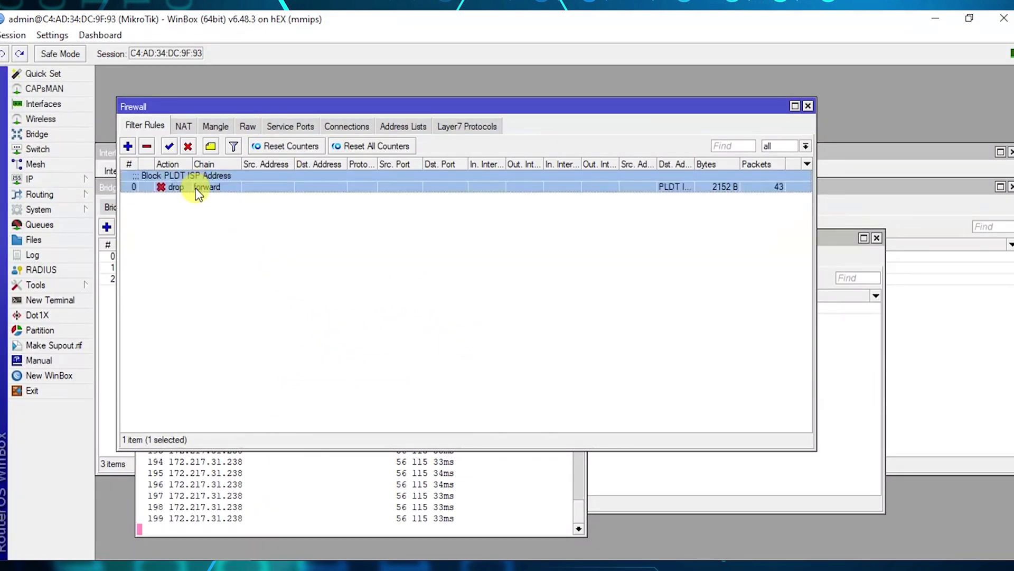
click(187, 146)
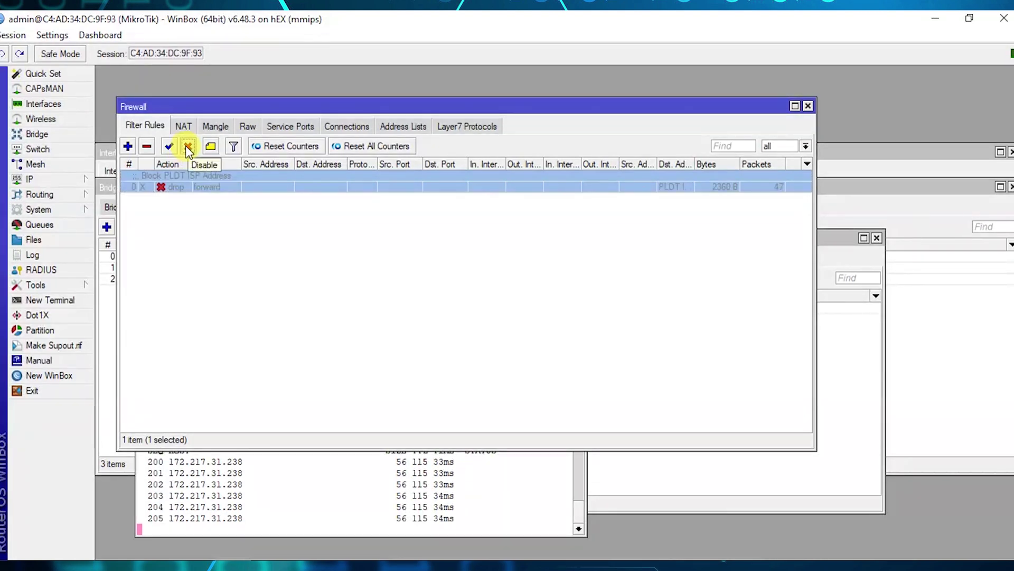
- Switch to Chrome and load 192.168.1.1 in the first tab to test gateway access with the block rule disabled
mouse_move(158, 565)
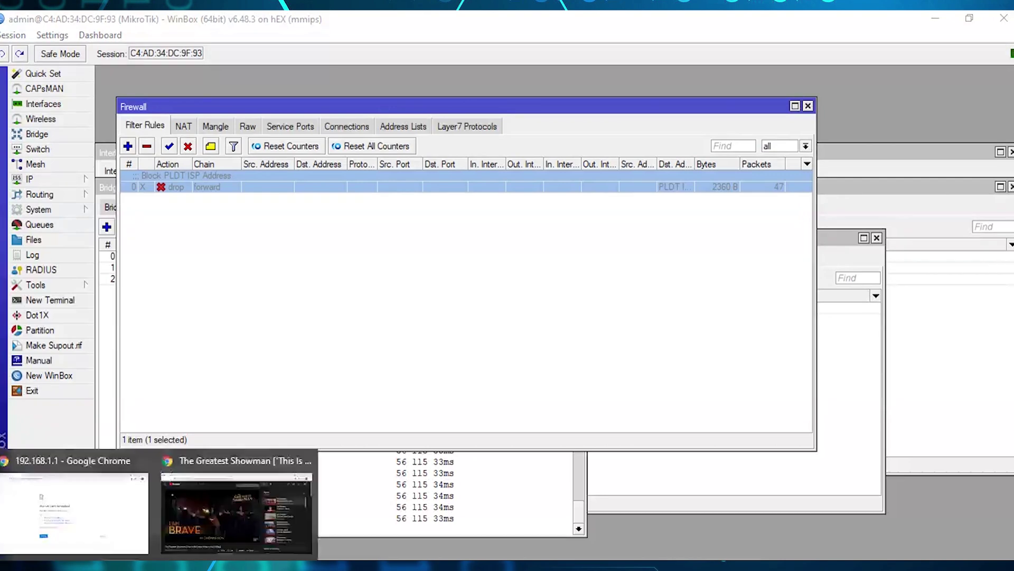
click(81, 502)
drag(451, 16, 611, 86)
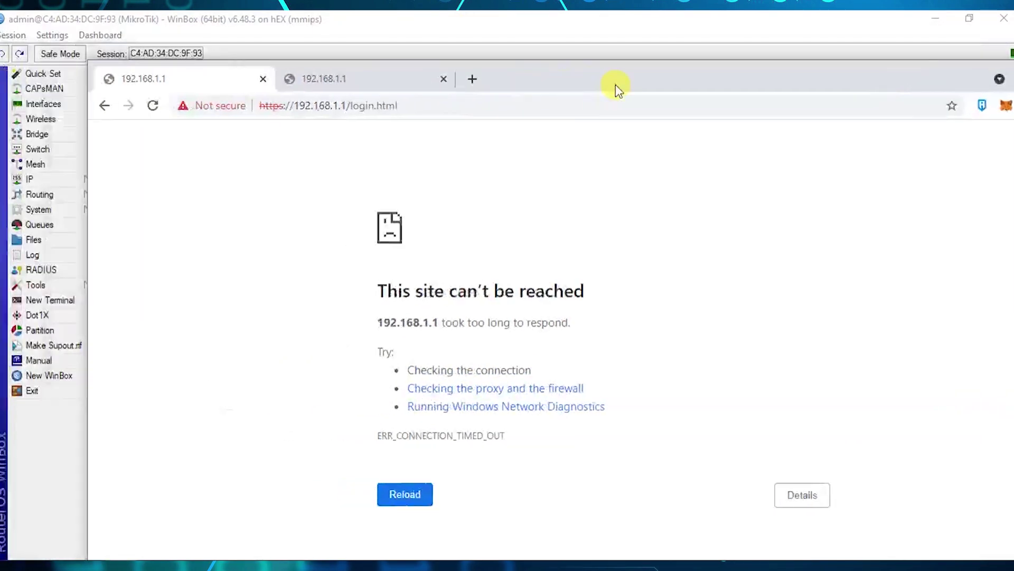
drag(103, 65, 323, 181)
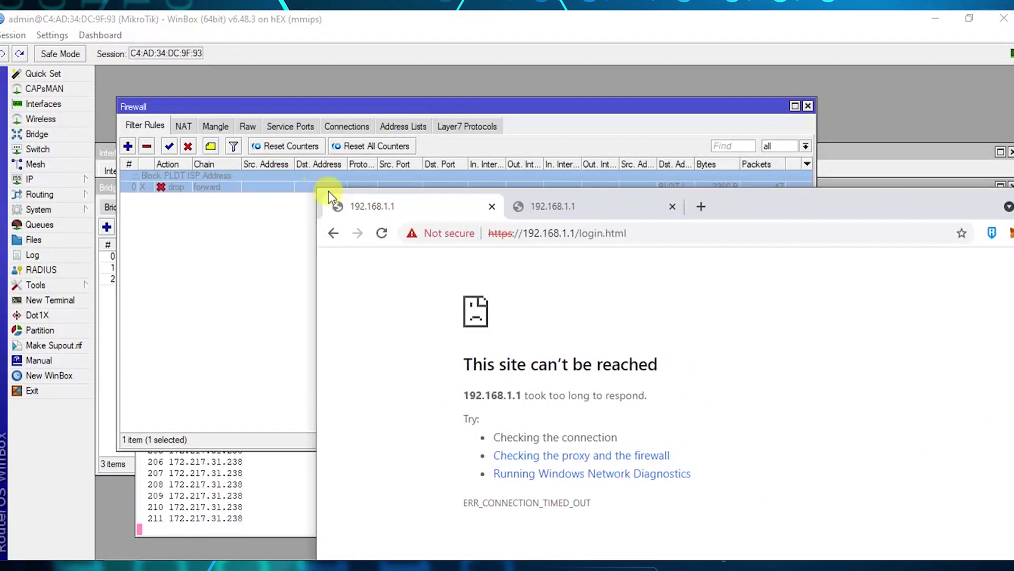
drag(763, 215, 764, 125)
click(665, 145)
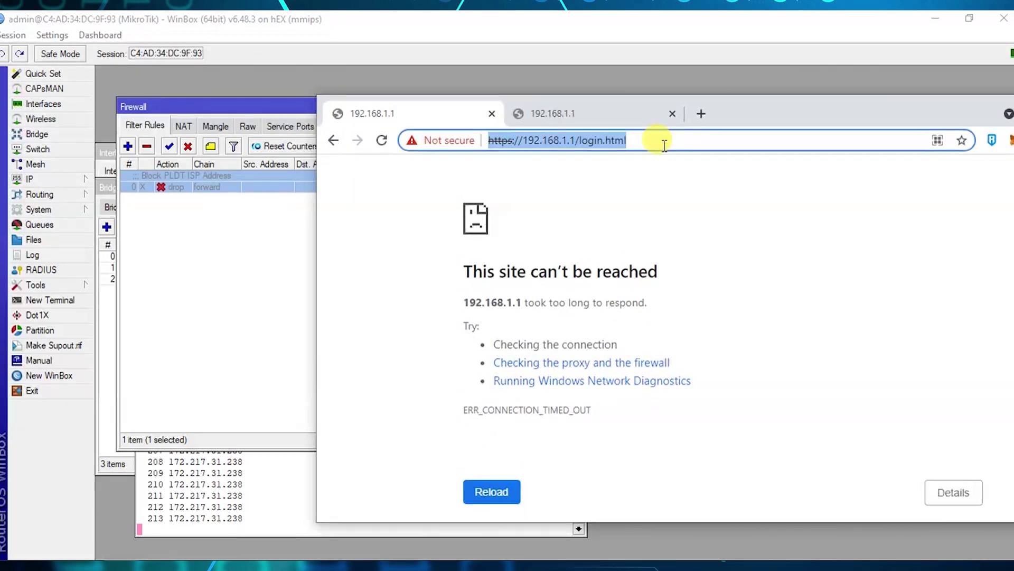
text(192.168.1.)
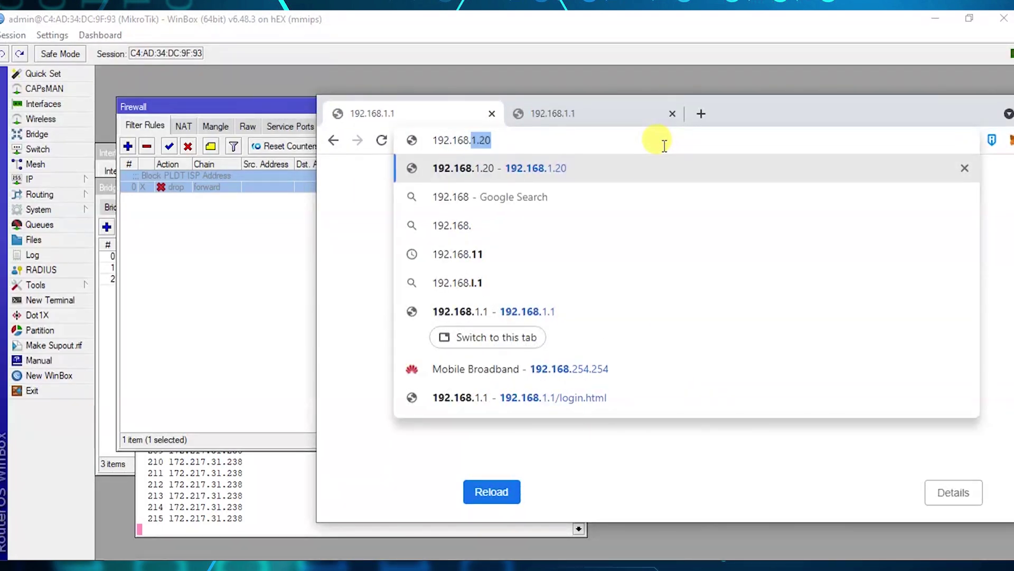
text(1)
key(Return)
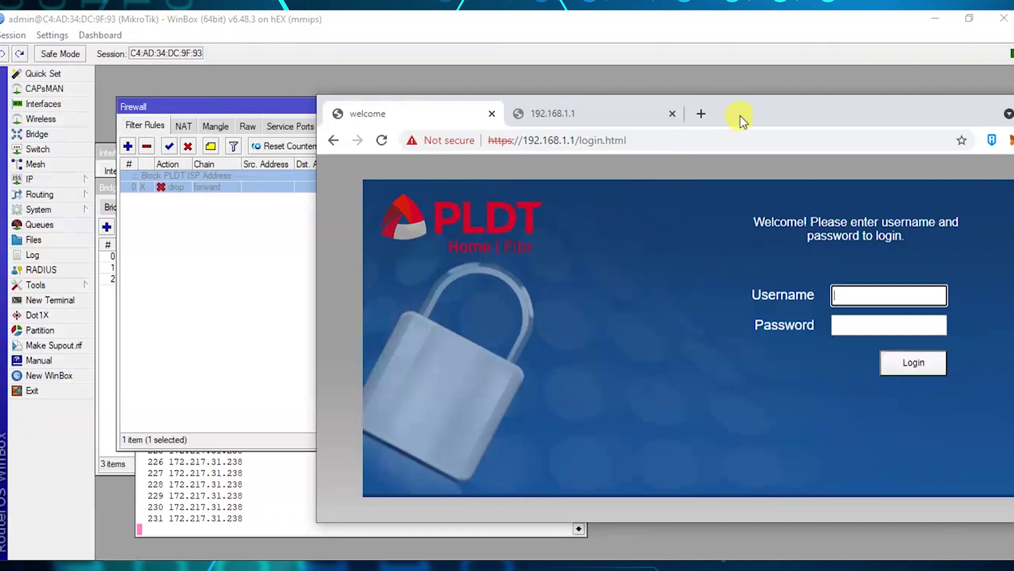
- In WinBox, re-enable the "Block PLDT ISP Address" filter rule
click(211, 242)
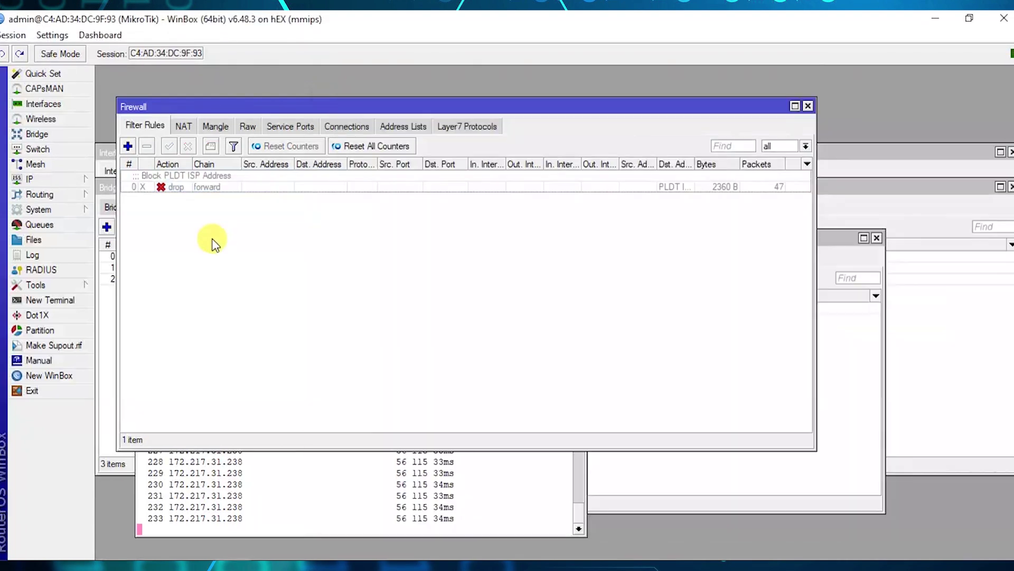
click(164, 189)
click(169, 146)
click(272, 236)
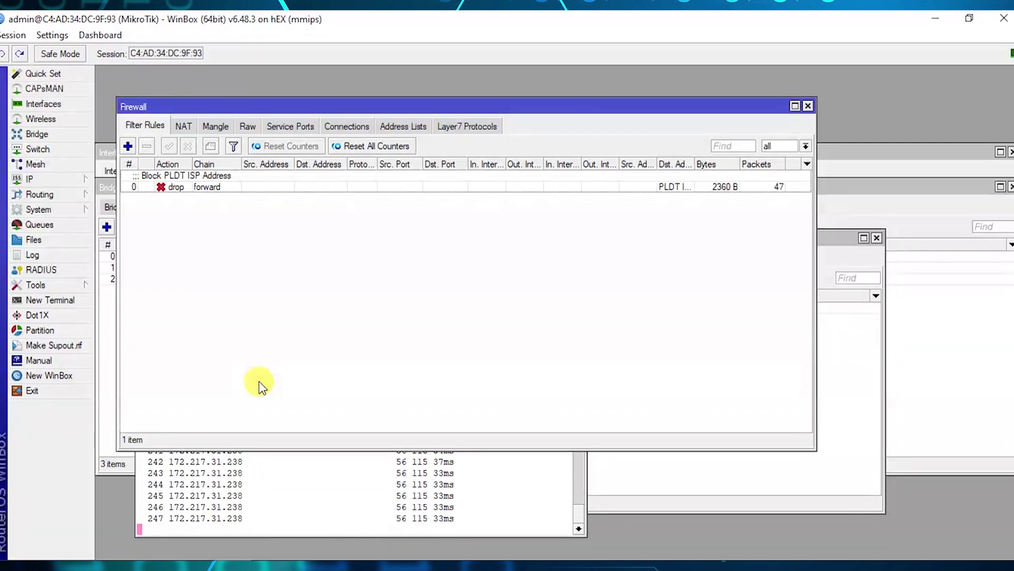
click(195, 190)
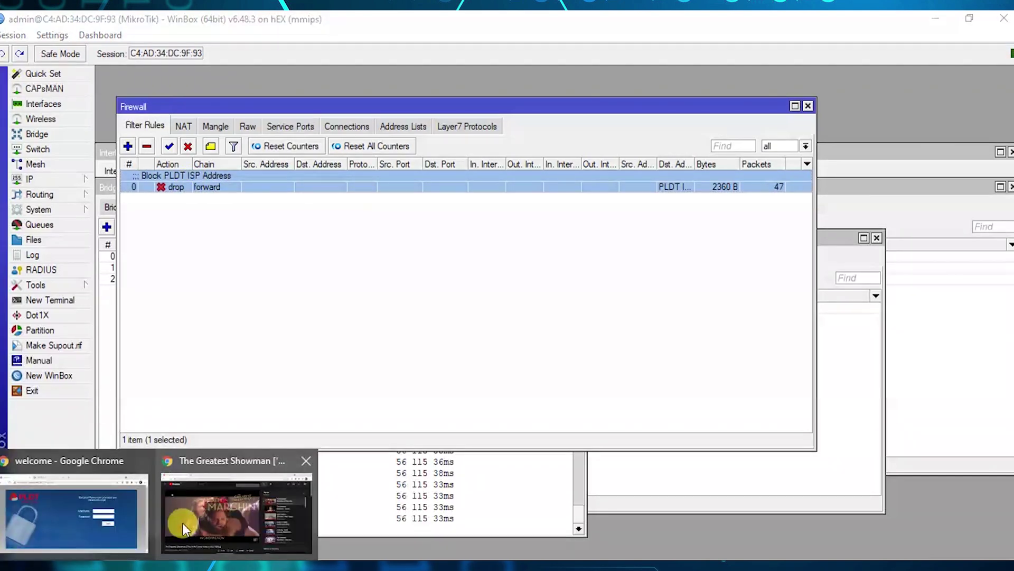
- Switch to Chrome and load google.com and youtube.com in the second tab to test internet access with the block active
click(80, 510)
click(612, 114)
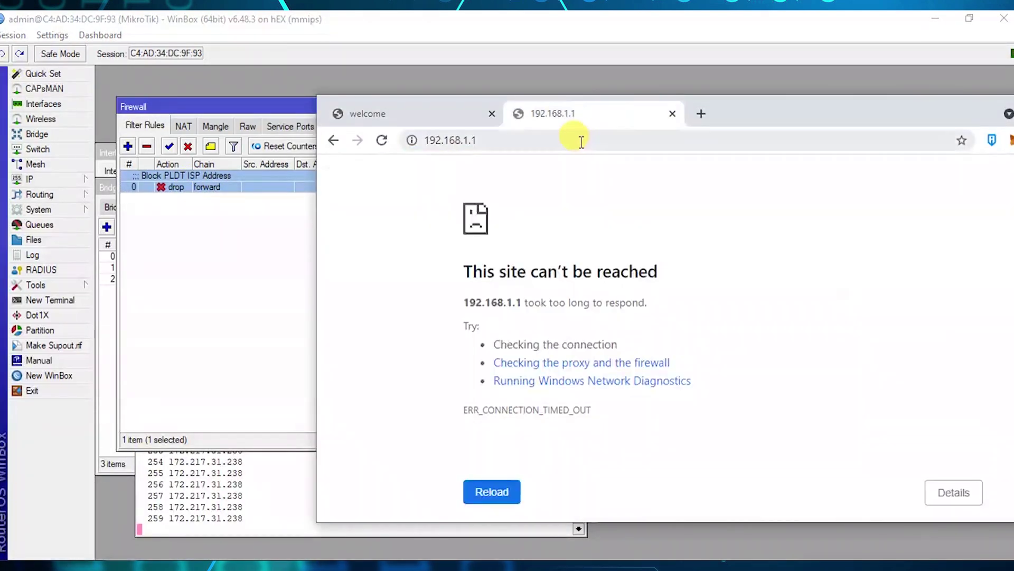
click(581, 140)
text(g)
key(Return)
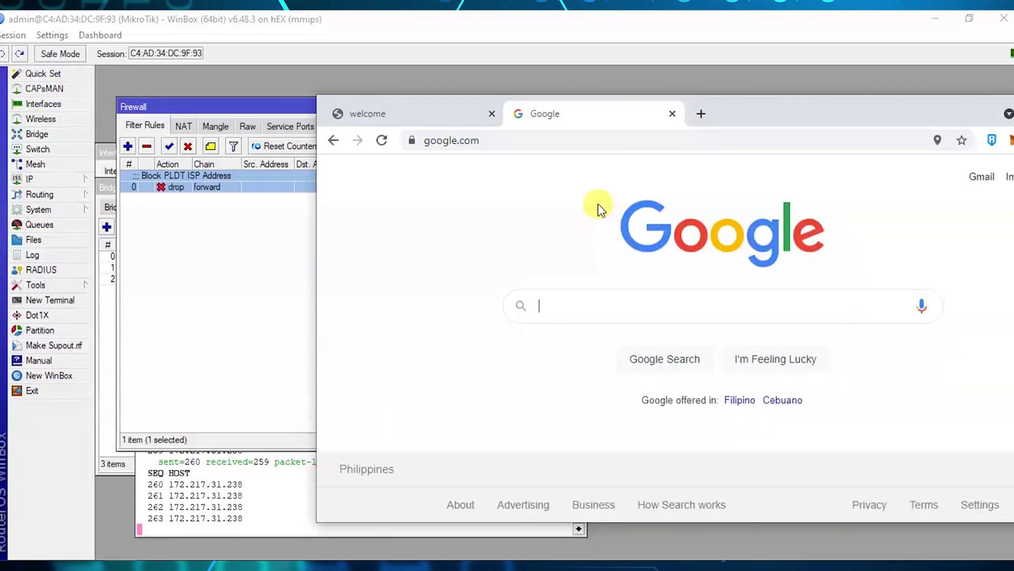
click(592, 139)
text(y)
key(Return)
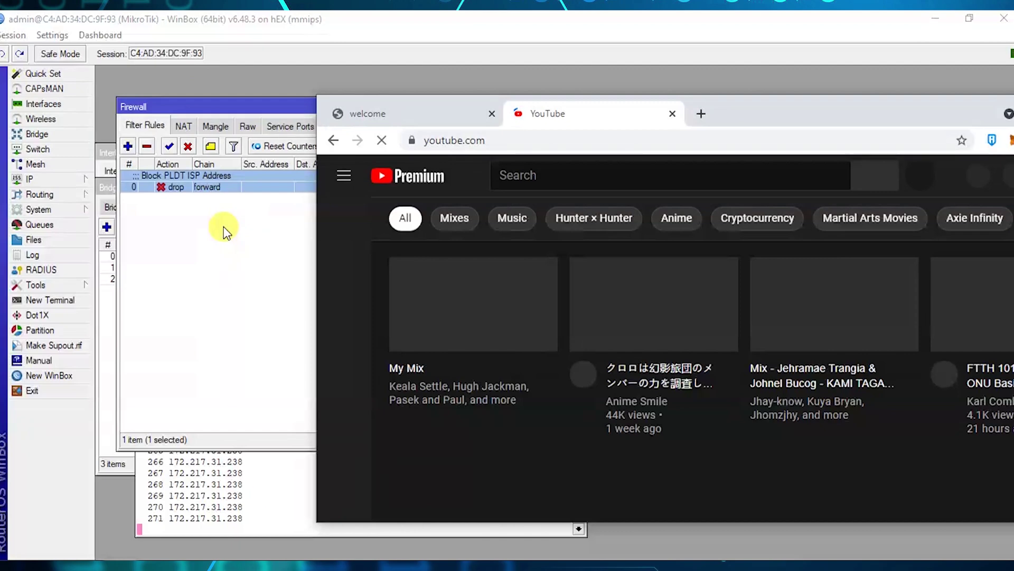
- Check the block rule's traffic counters in WinBox and switch back to the PLDT login tab in Chrome
click(225, 233)
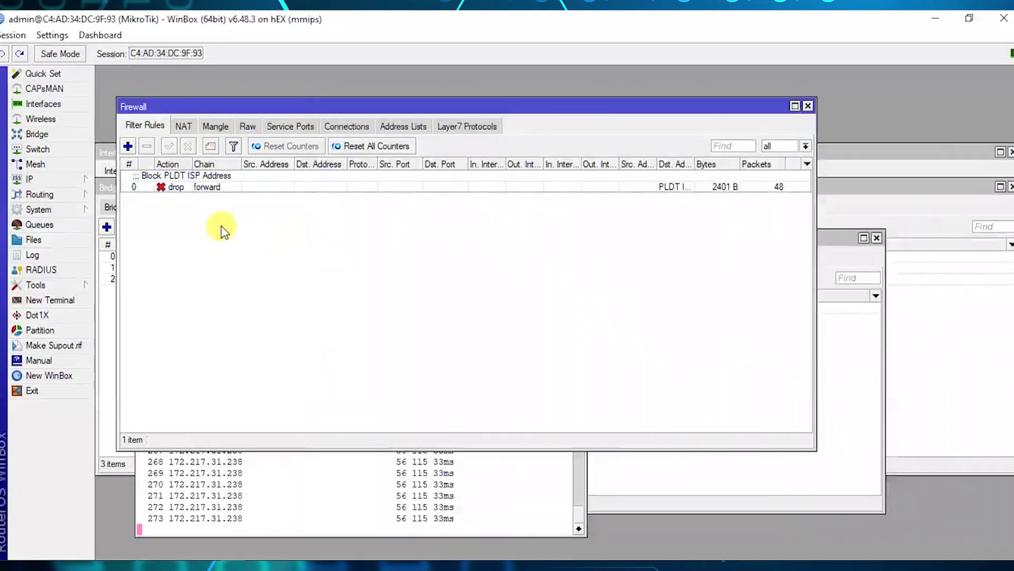
click(204, 188)
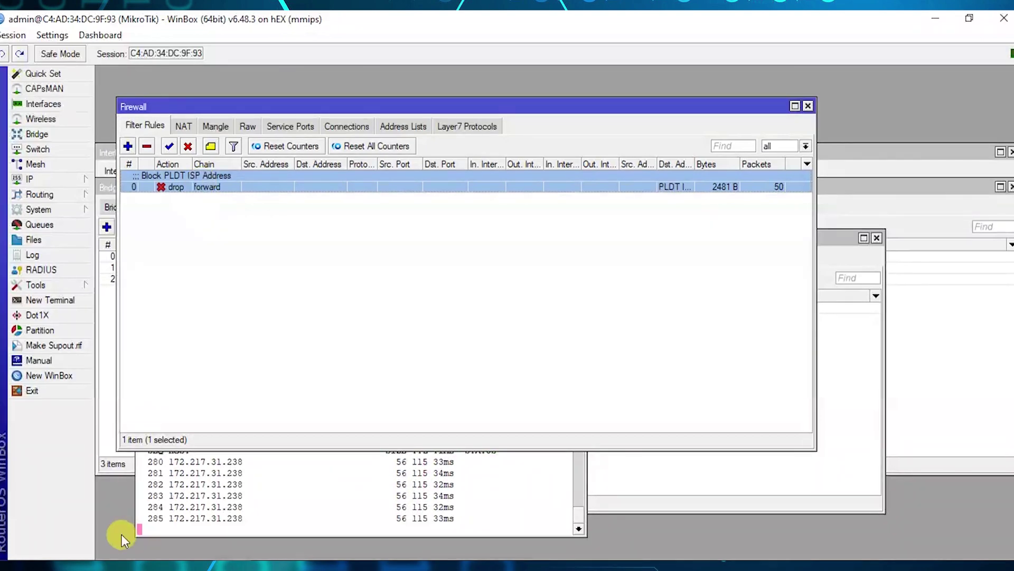
mouse_move(128, 552)
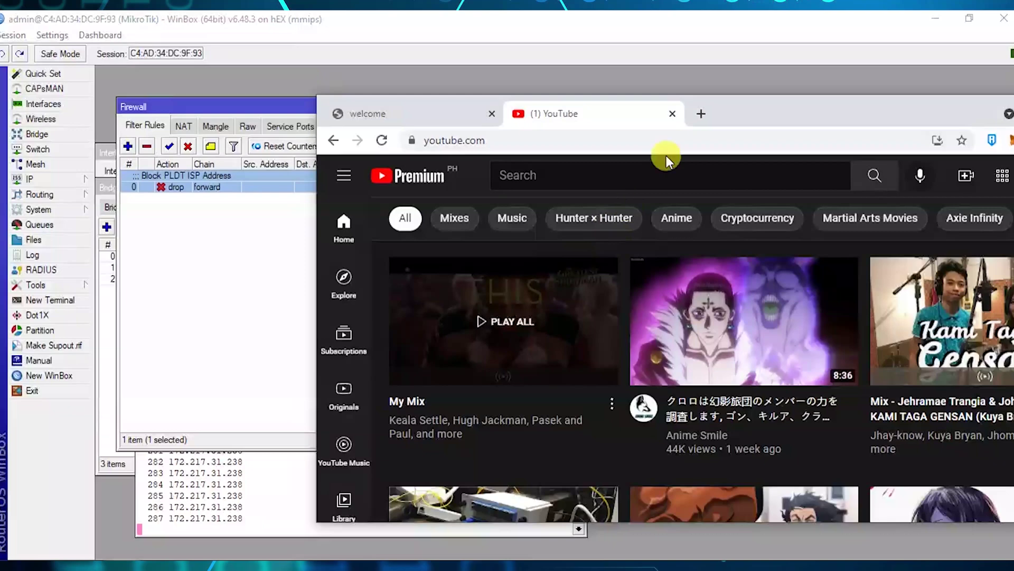
drag(732, 112, 718, 68)
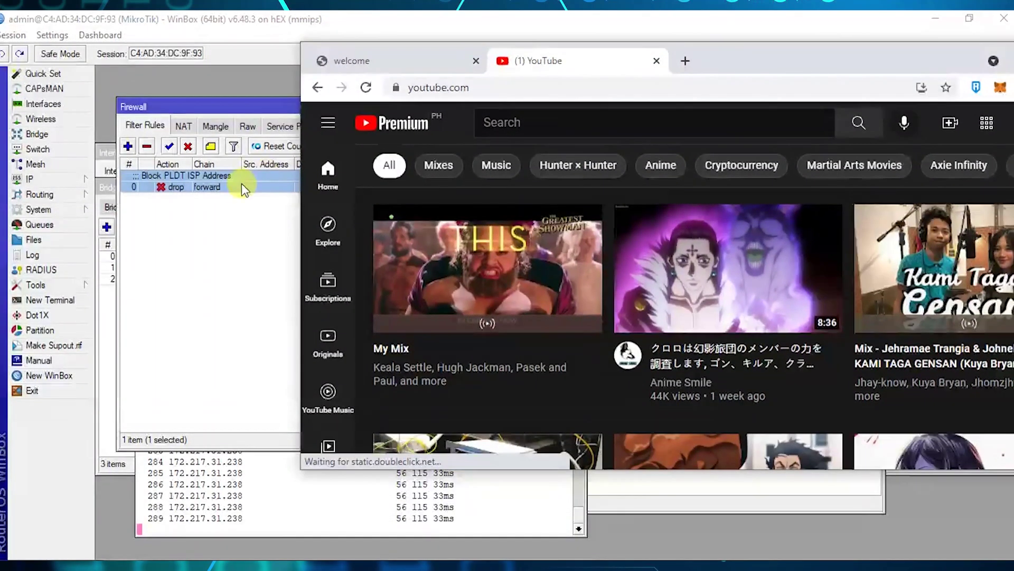
click(436, 61)
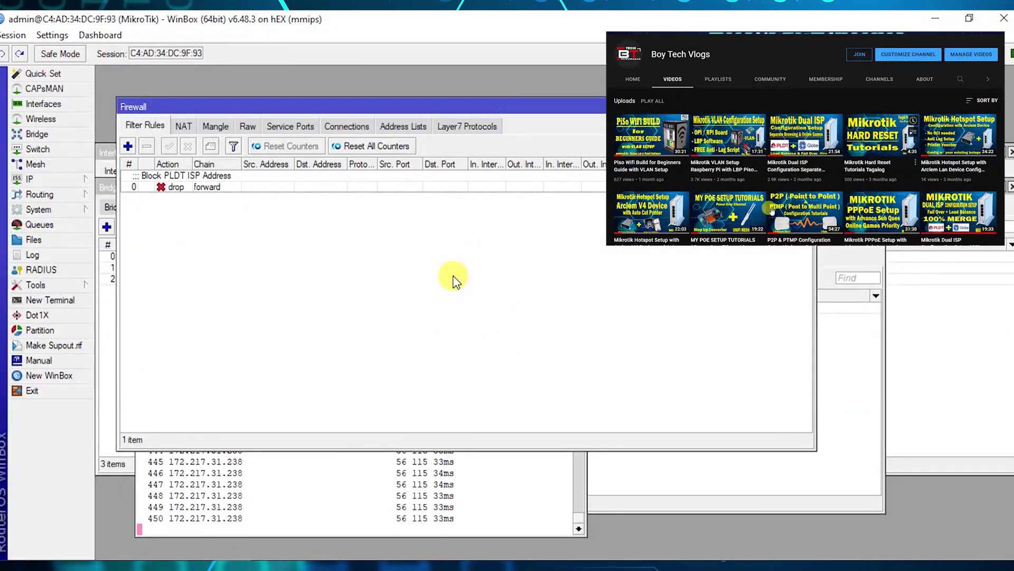
- In WinBox, add a DHCP client on ether2 with Add Default Route set to no, and save it
click(48, 184)
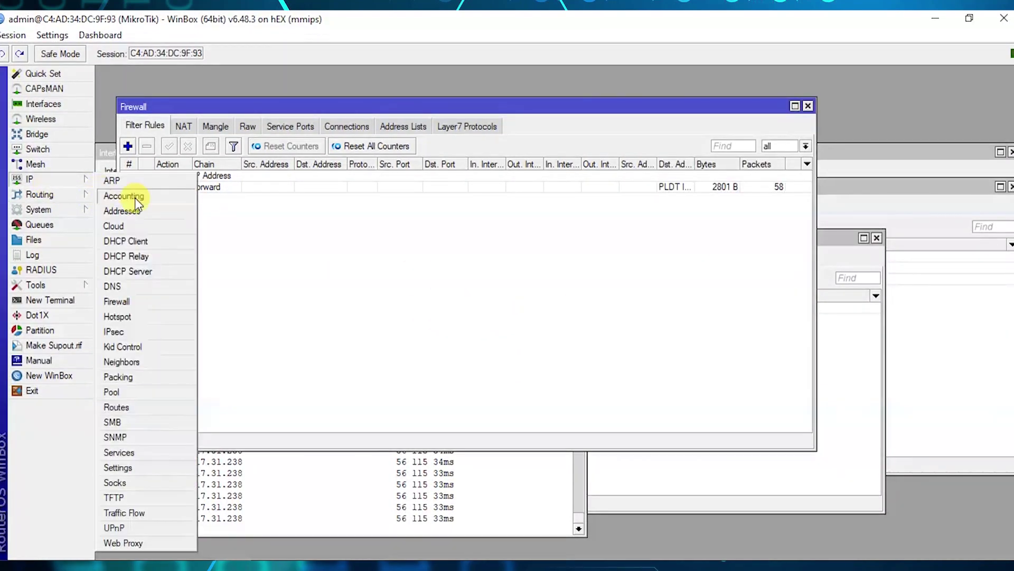
click(137, 242)
click(176, 160)
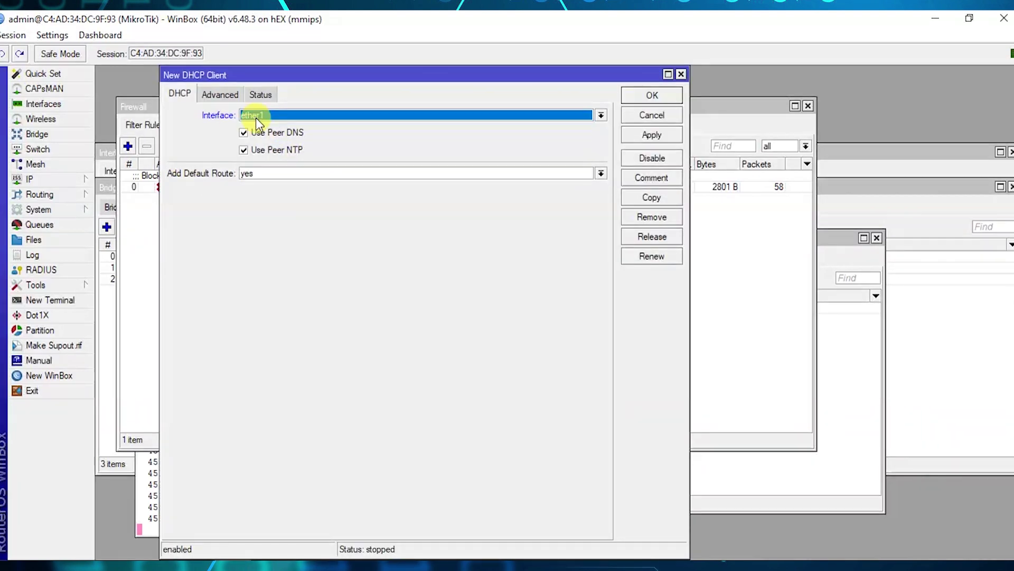
click(296, 114)
click(251, 146)
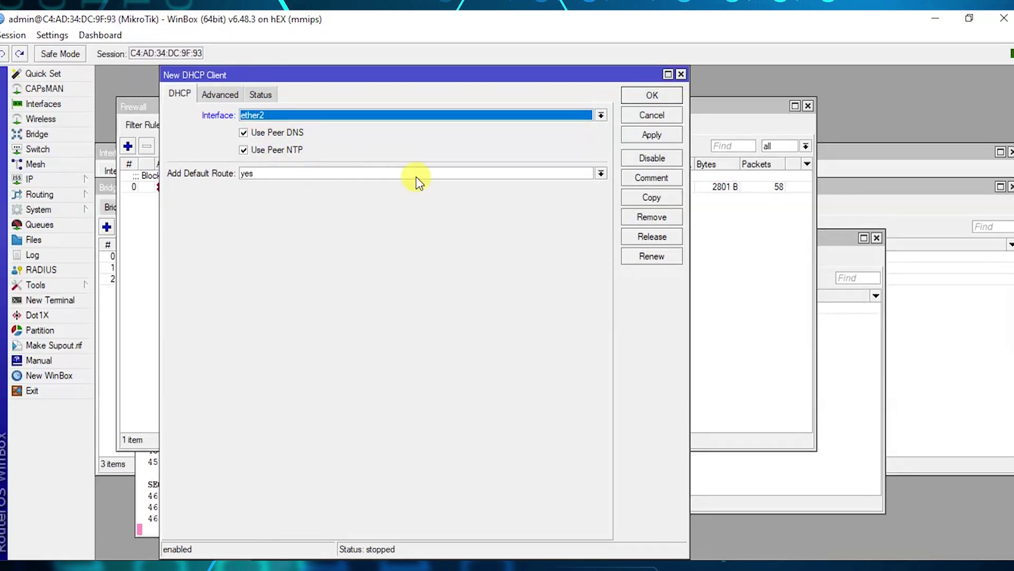
click(288, 175)
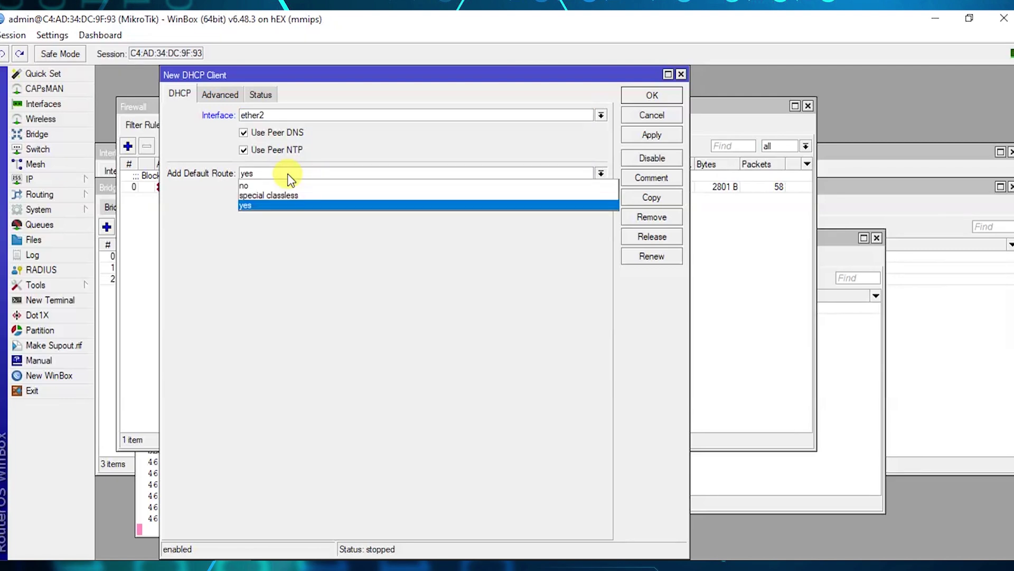
click(252, 185)
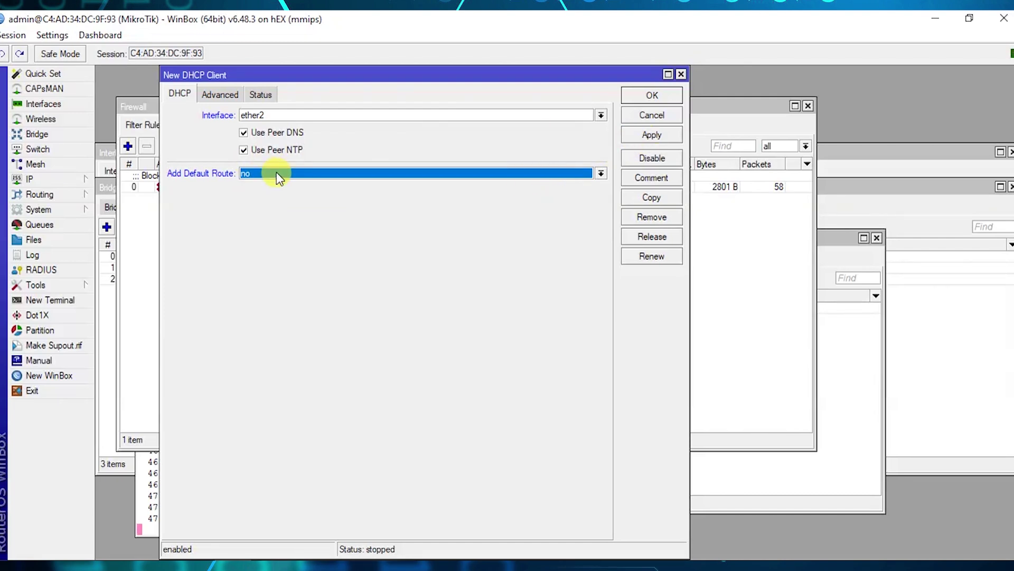
click(638, 134)
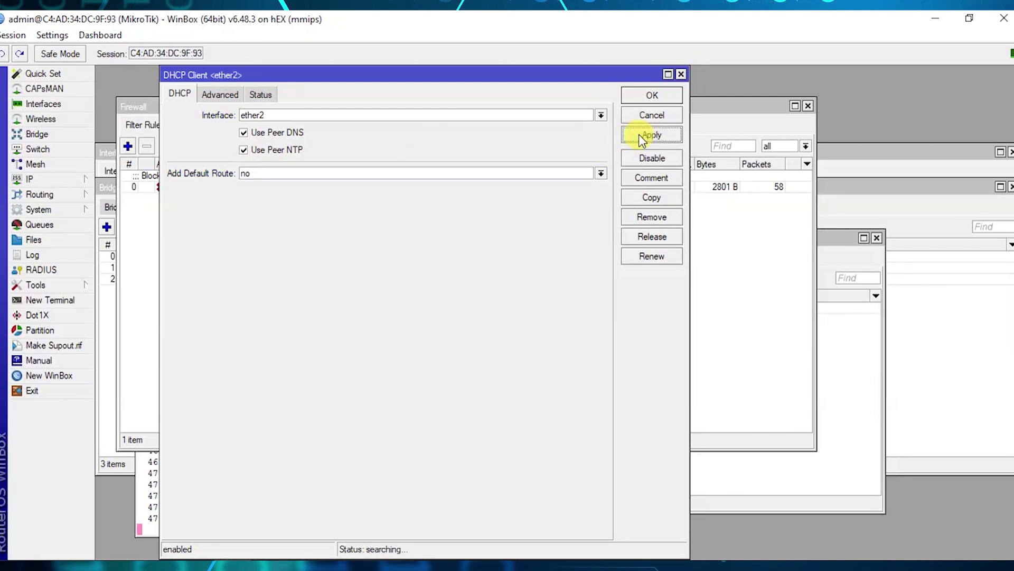
click(654, 96)
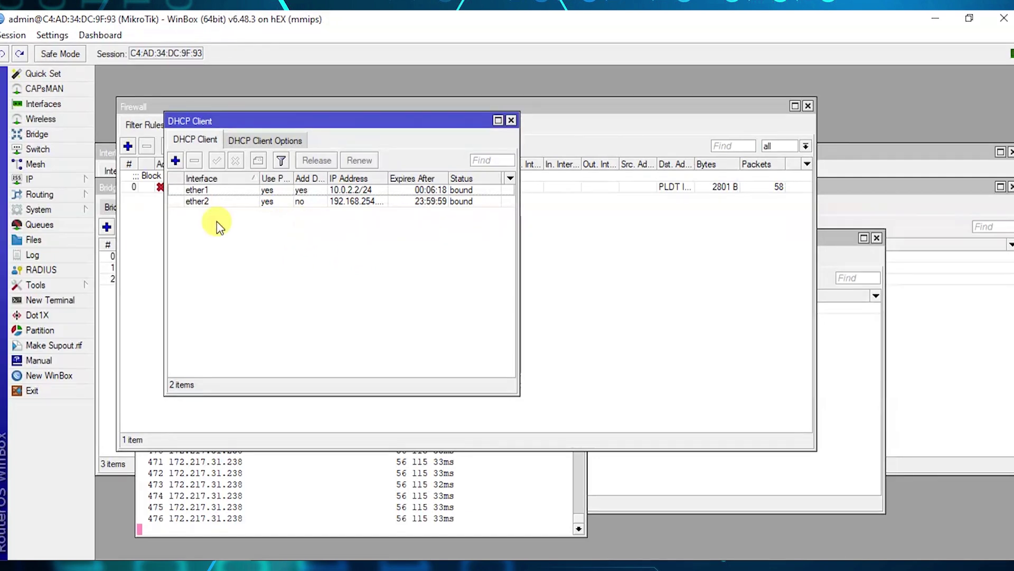
- Start a new firewall NAT rule on the srcnat chain with ether2 as the out interface
click(56, 183)
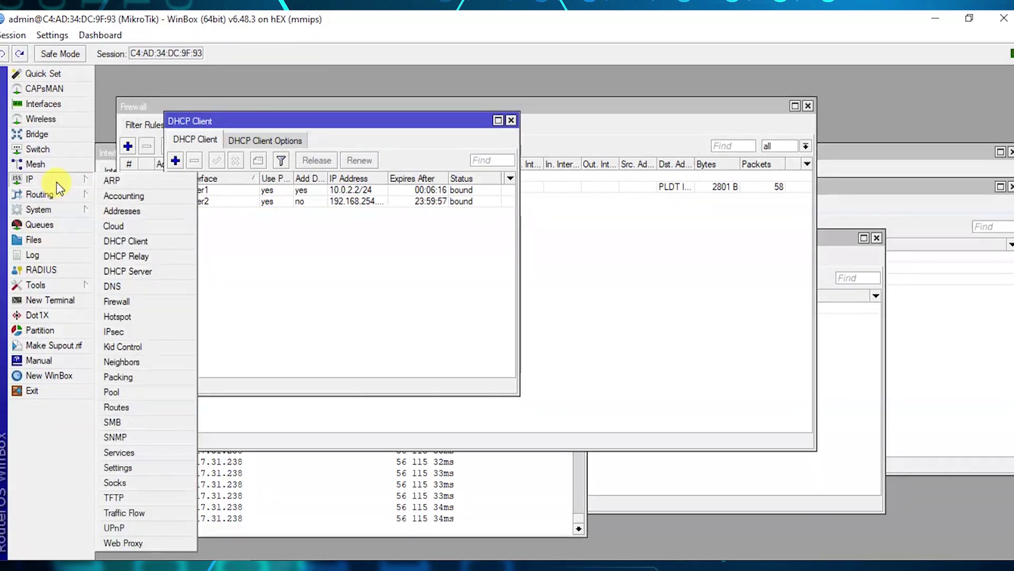
click(122, 302)
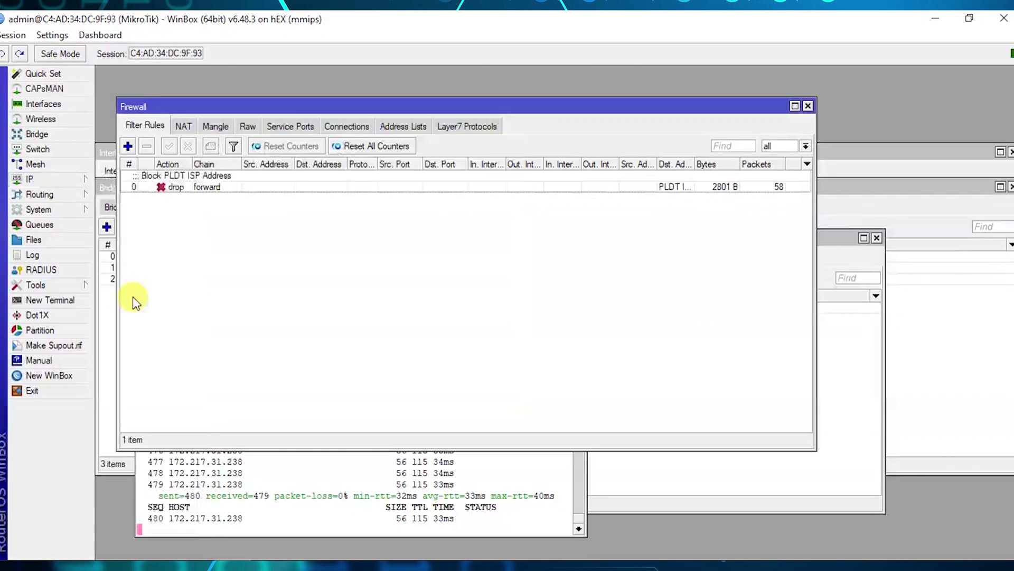
click(183, 125)
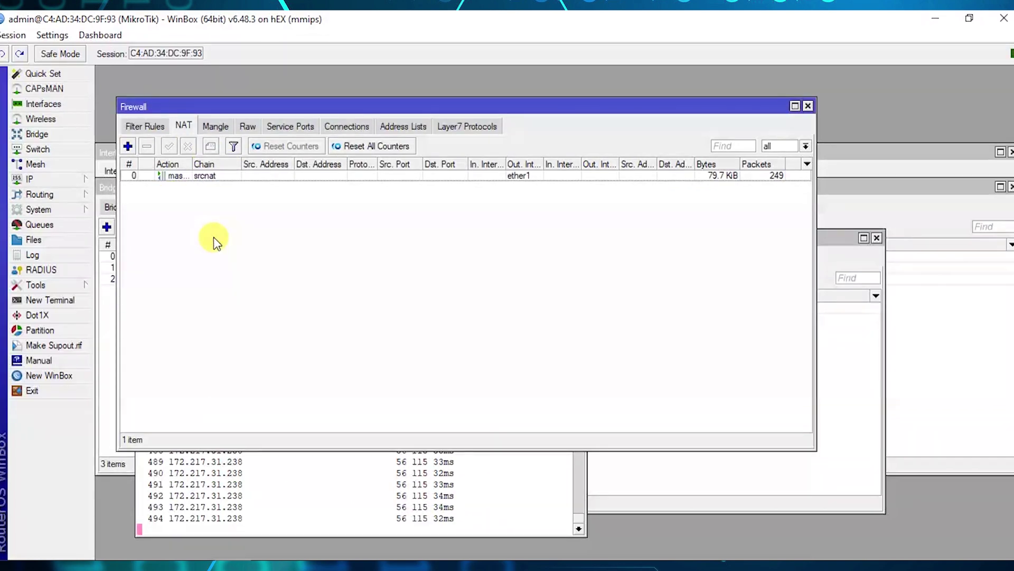
click(128, 146)
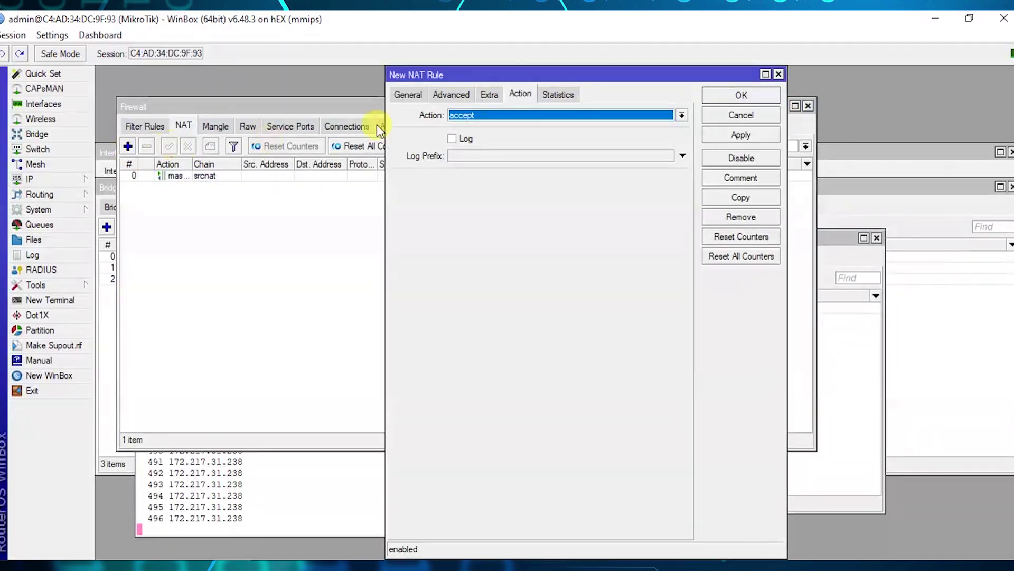
click(404, 95)
click(482, 259)
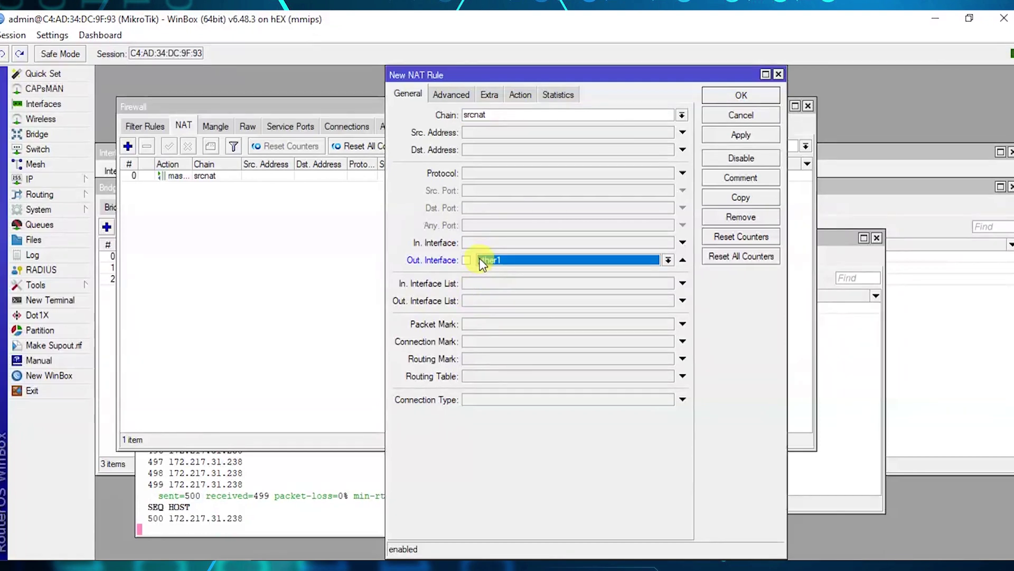
click(521, 259)
click(502, 331)
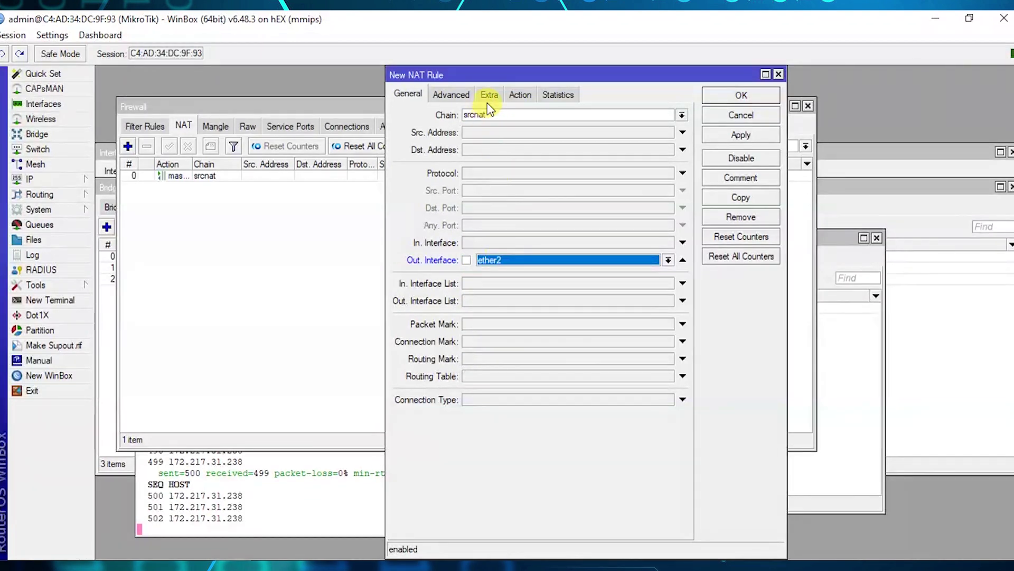
- Set the new NAT rule's action to masquerade and save the rule
click(520, 99)
click(503, 115)
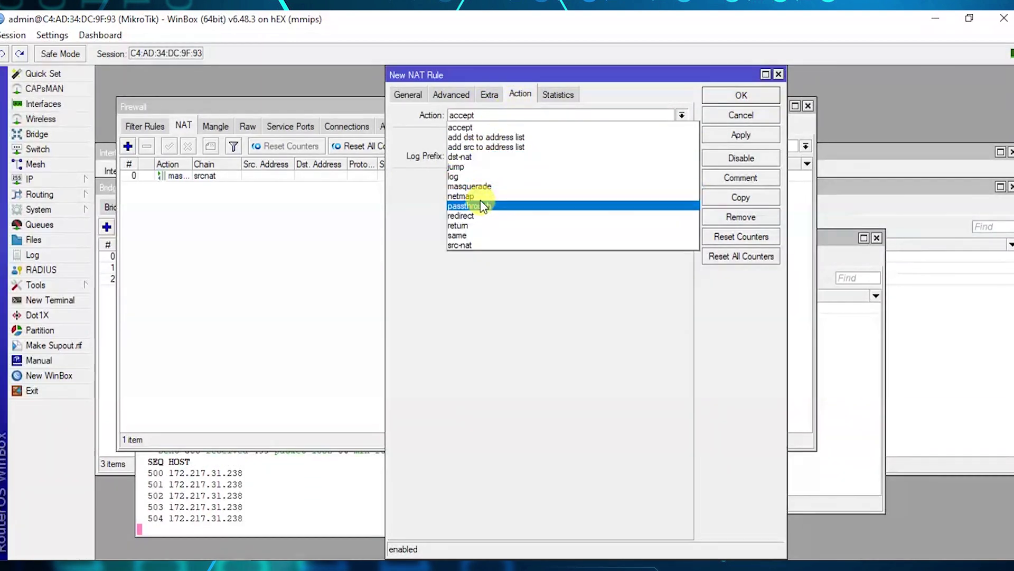
click(470, 186)
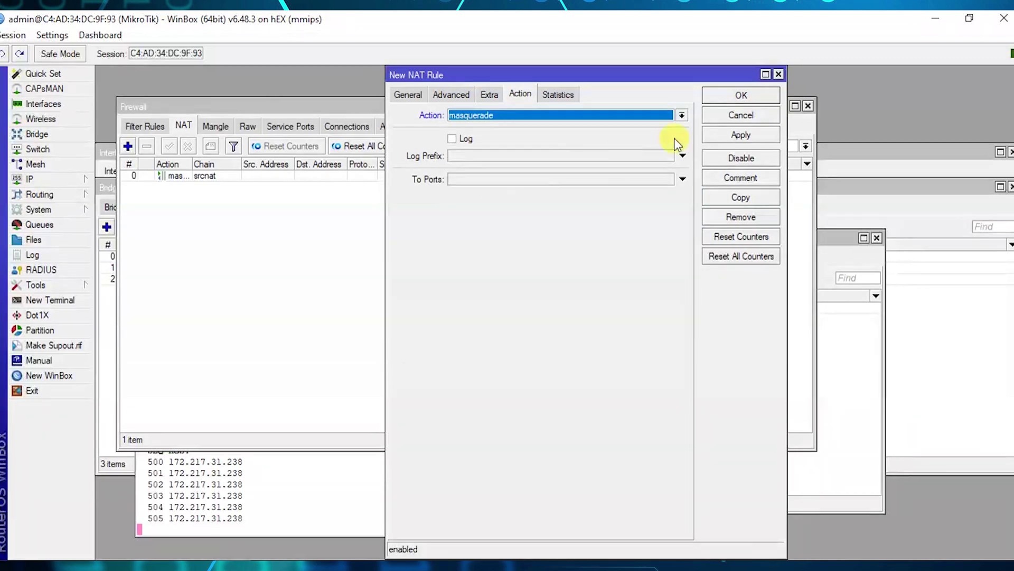
click(742, 135)
click(746, 98)
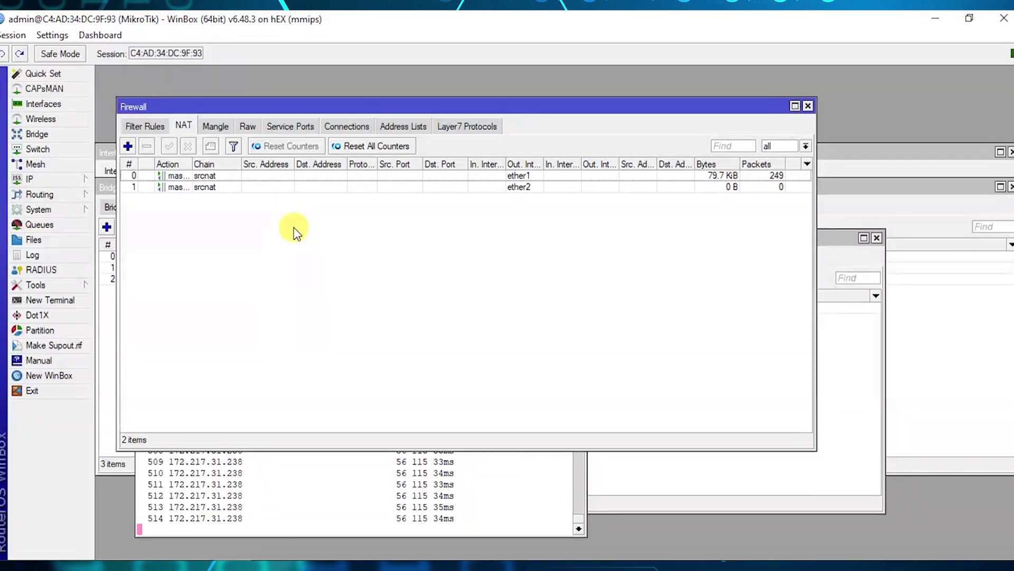
- Switch to Chrome and open the Globe gateway at 192.168.254.254 in a new tab
click(156, 564)
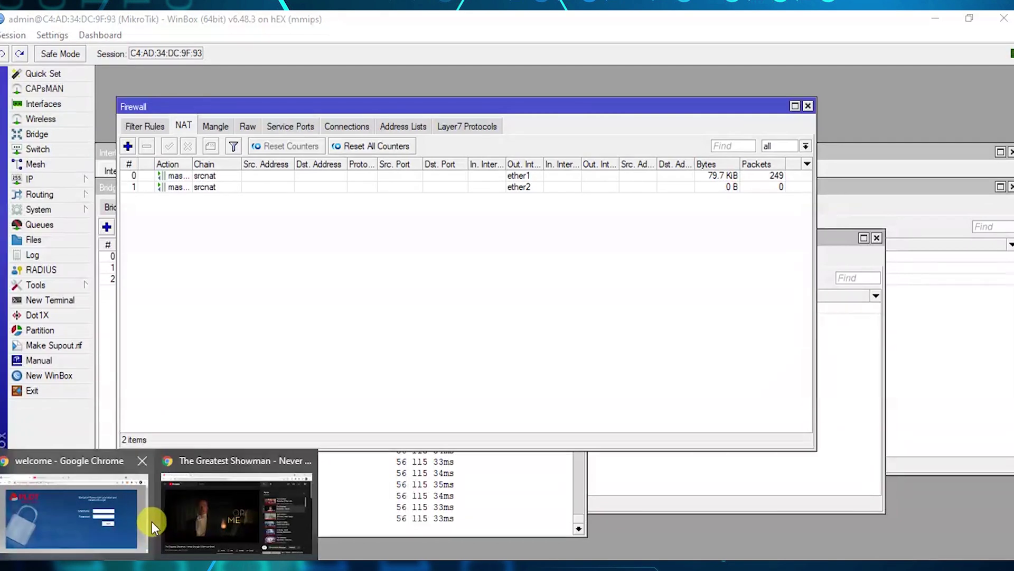
click(110, 521)
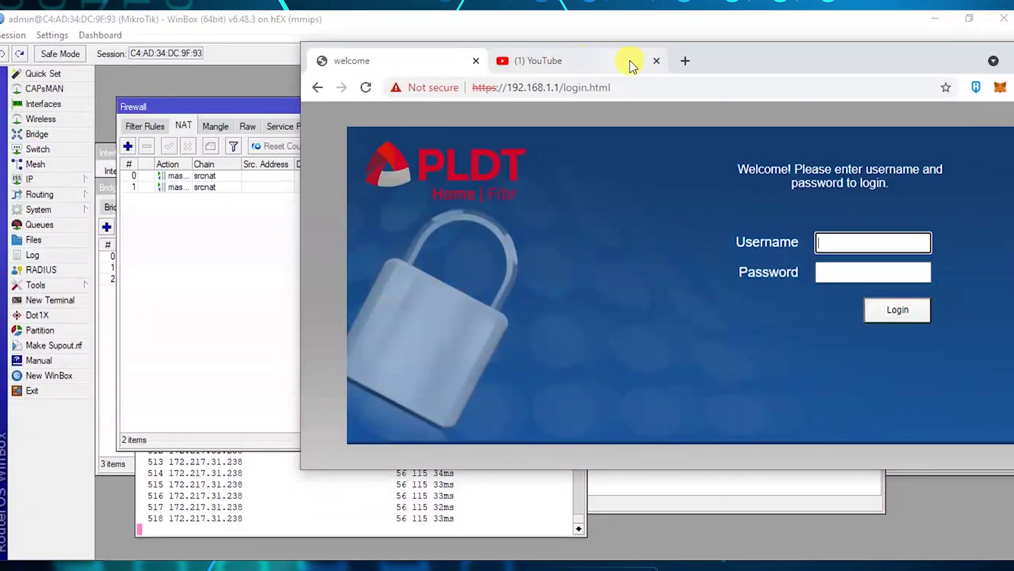
click(685, 62)
click(555, 88)
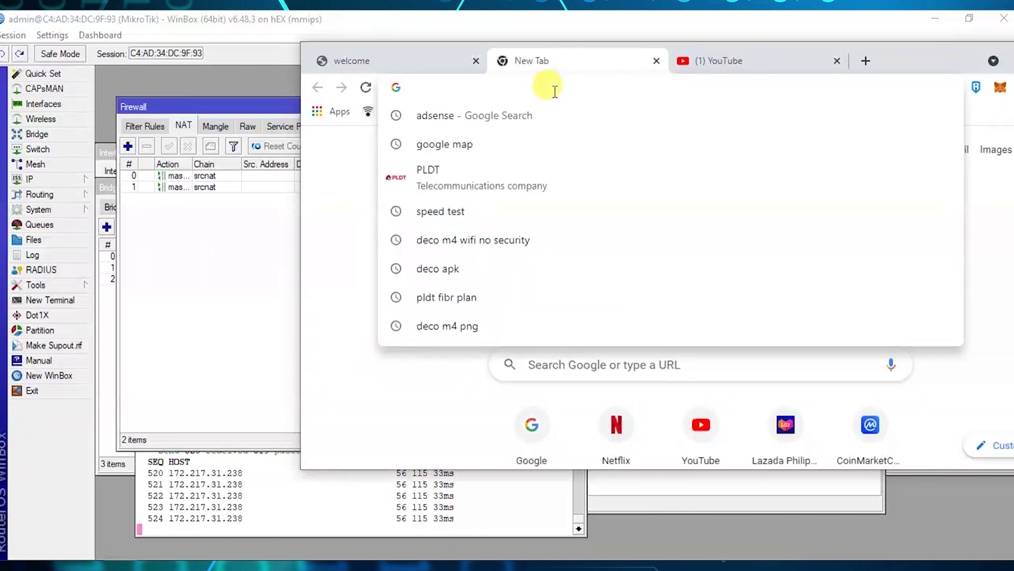
text(192.168.2)
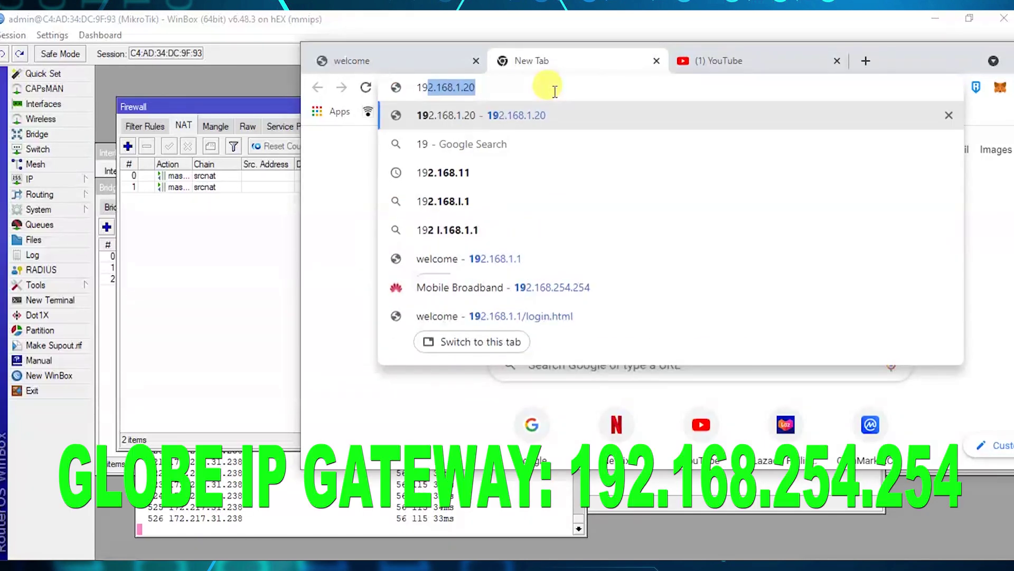
text(54.254)
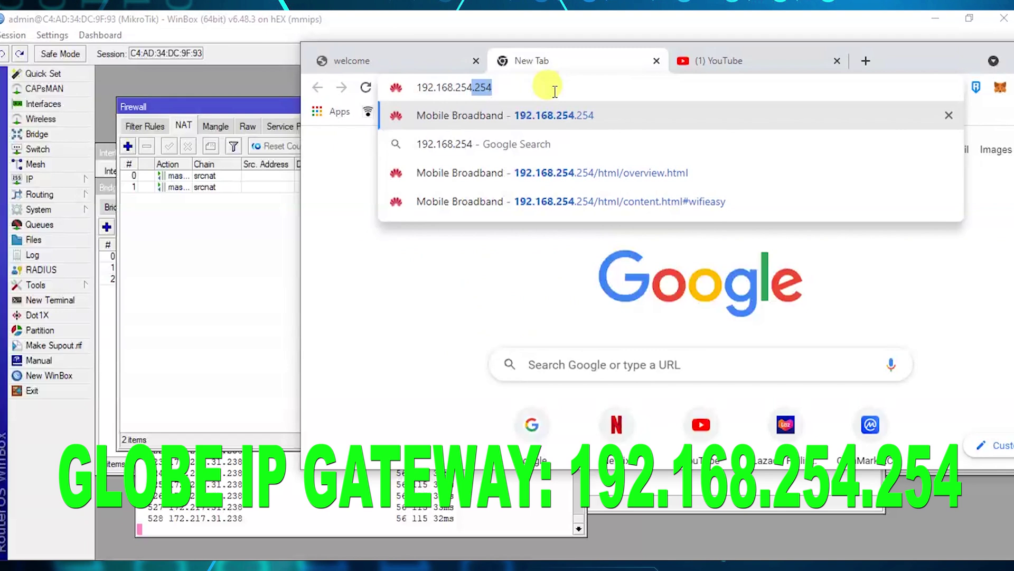
key(Return)
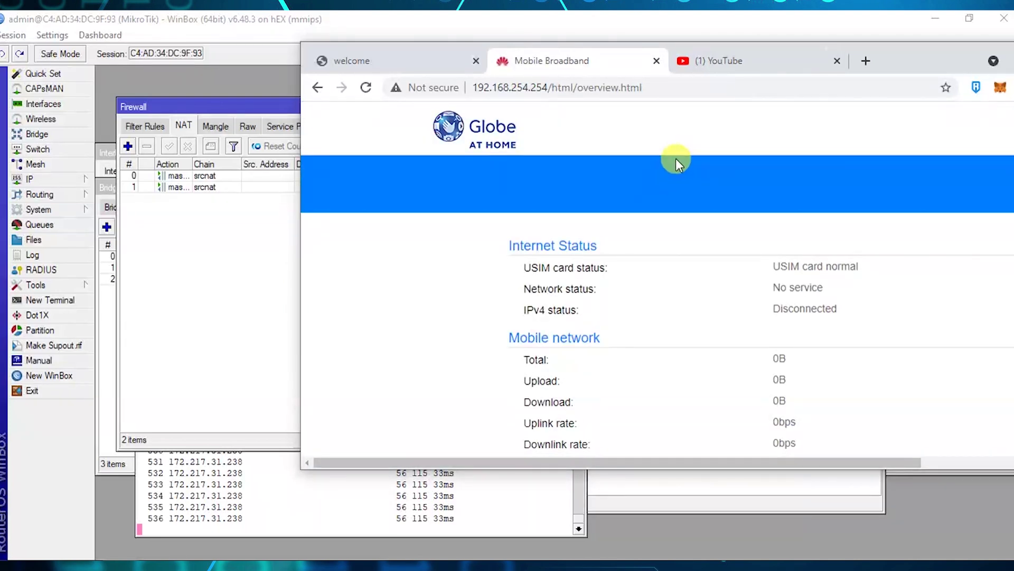
- Examine the Globe gateway's overview page, including the internet, mobile network and LTE signal status
scroll(681, 159, down, 10)
scroll(688, 160, up, 5)
drag(911, 69, 888, 62)
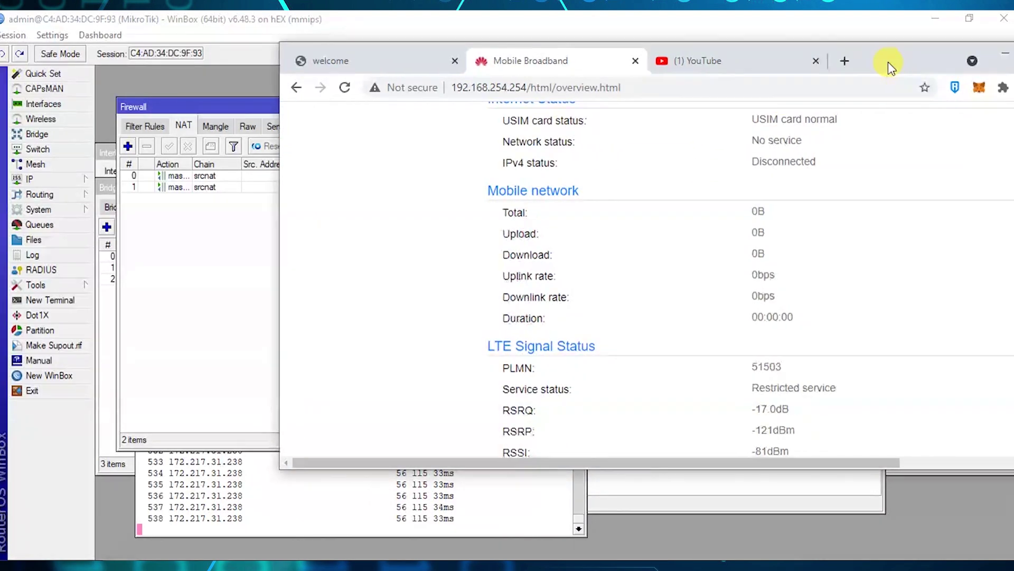
scroll(482, 147, up, 3)
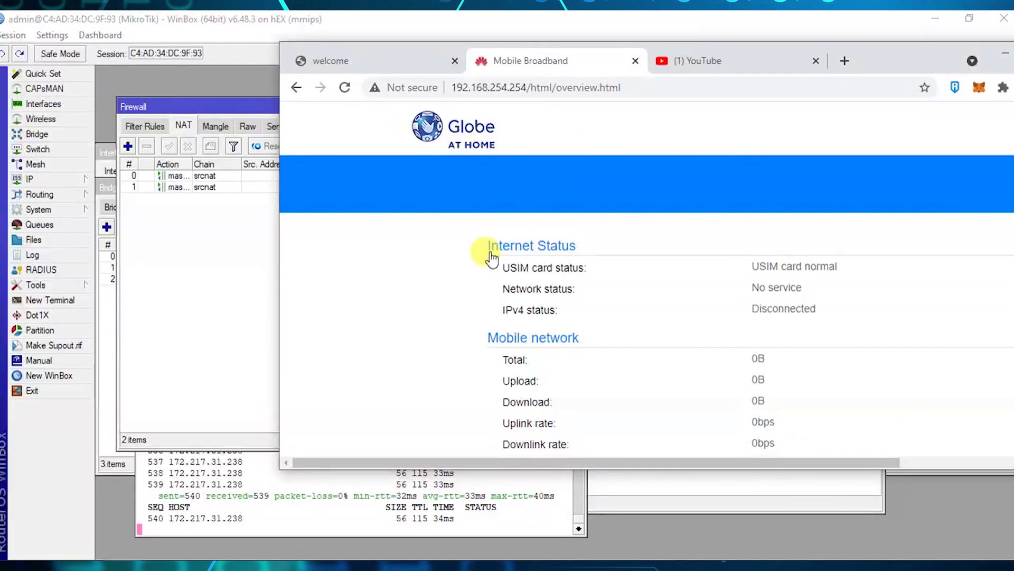
drag(480, 461, 639, 243)
scroll(660, 222, down, 10)
scroll(681, 212, up, 10)
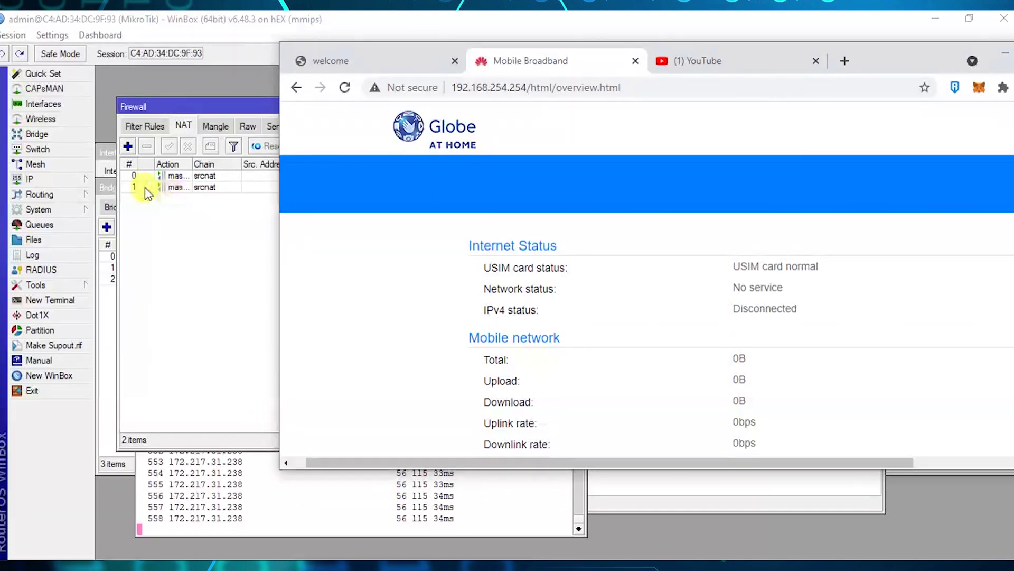
- In WinBox, start a new firewall address list entry named GLOBE ISP
click(49, 181)
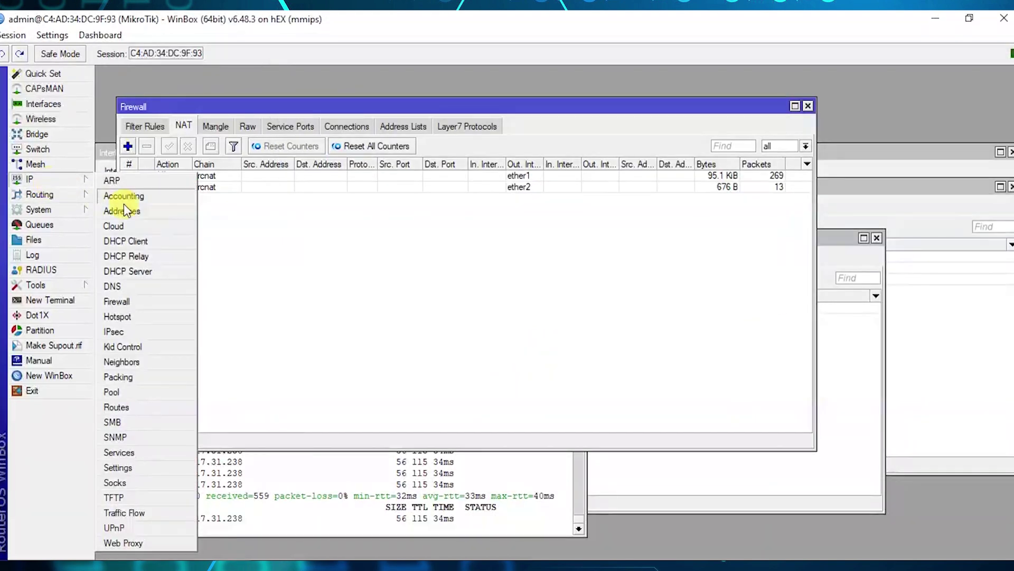
click(117, 301)
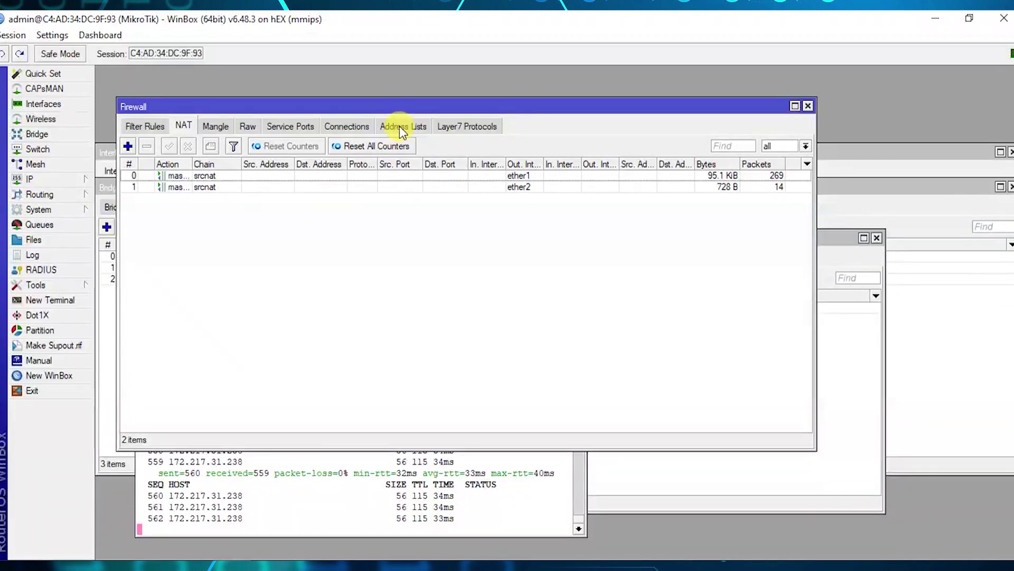
click(399, 126)
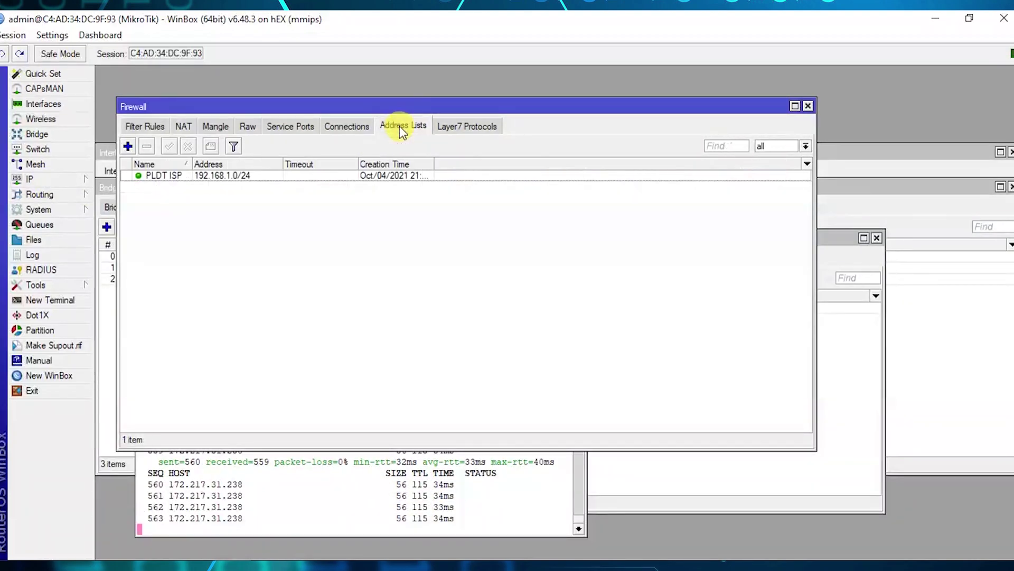
click(127, 146)
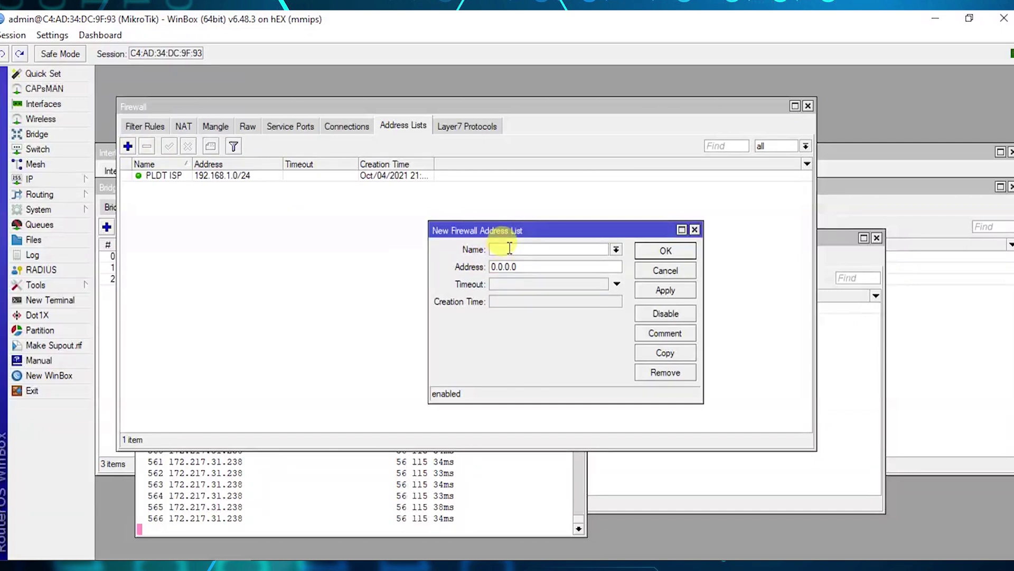
text(GLOBE ISP)
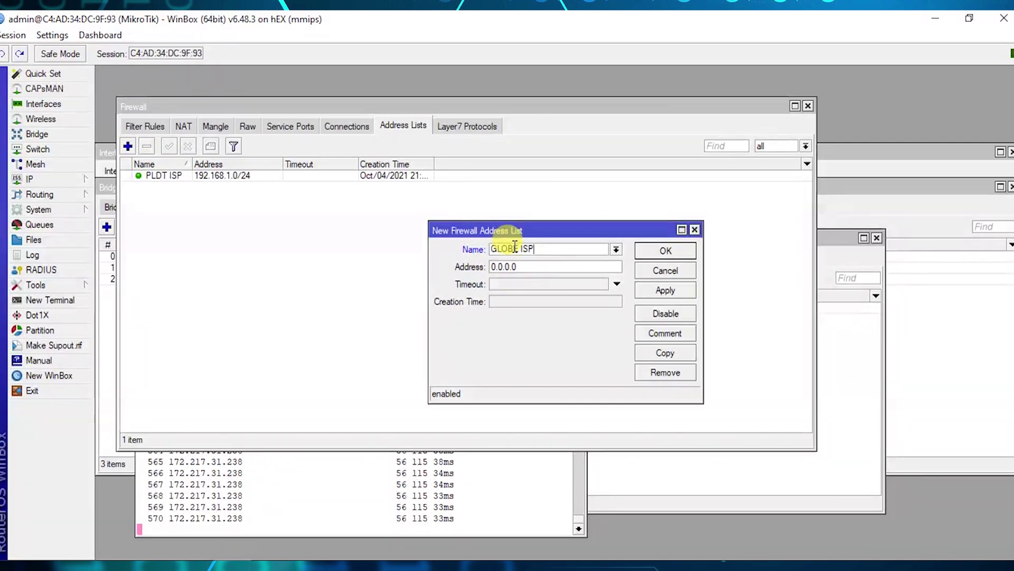
- Set the GLOBE ISP entry's address to 192.168.254.0/24 and save the entry
key(Tab)
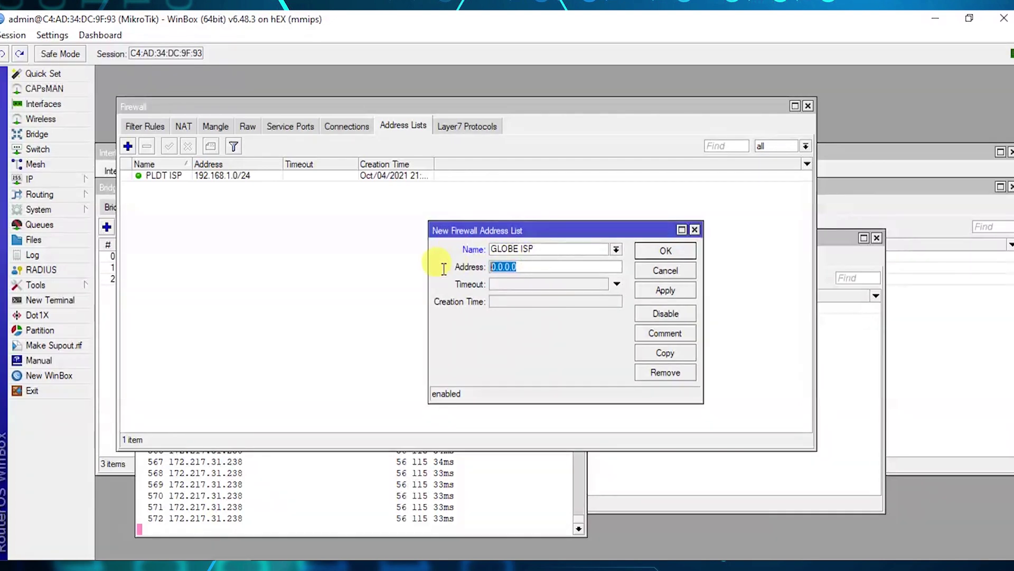
text(192.16)
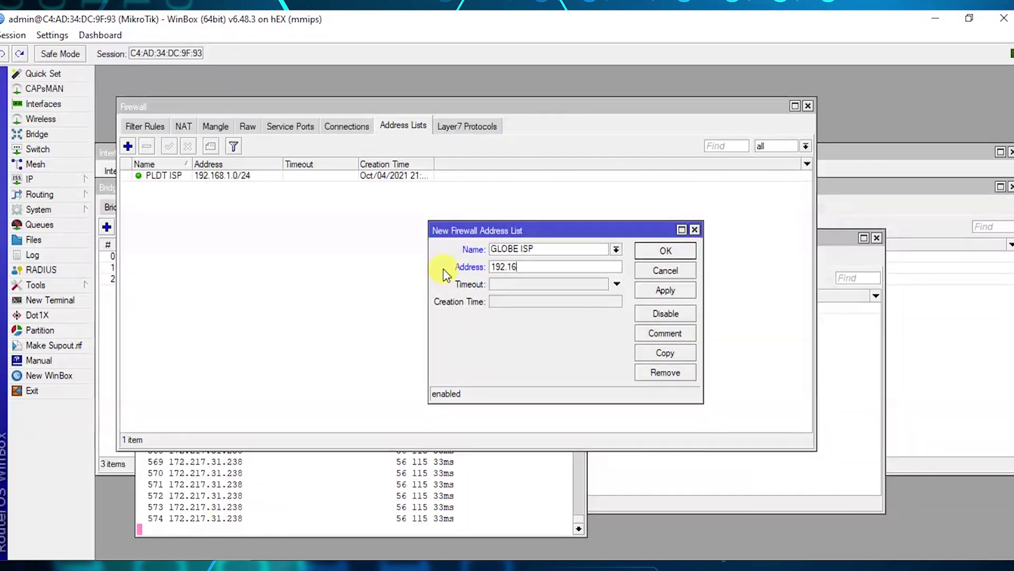
text(8.254)
key(BackSpace)
text(54.0/24)
click(665, 290)
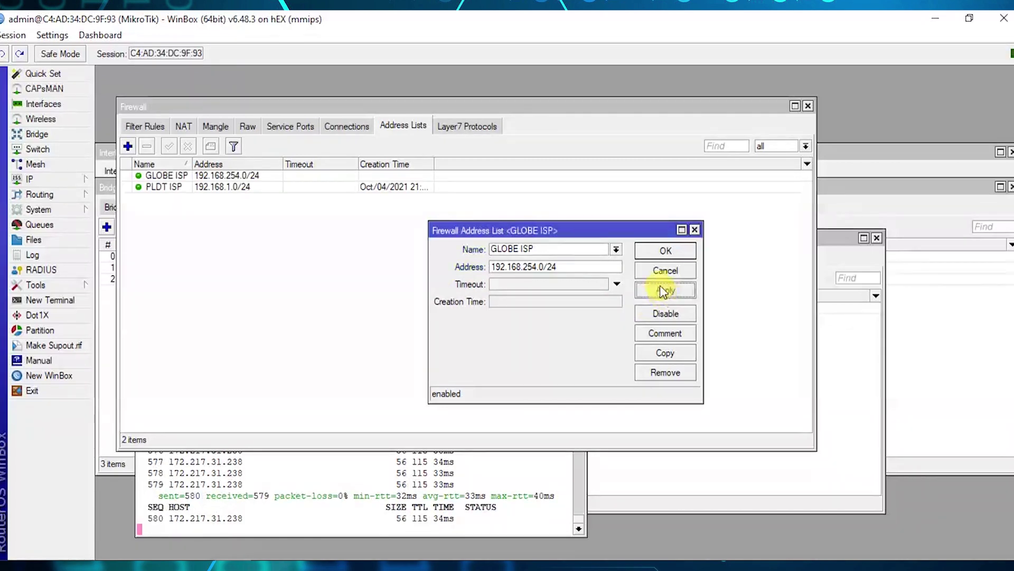
click(664, 251)
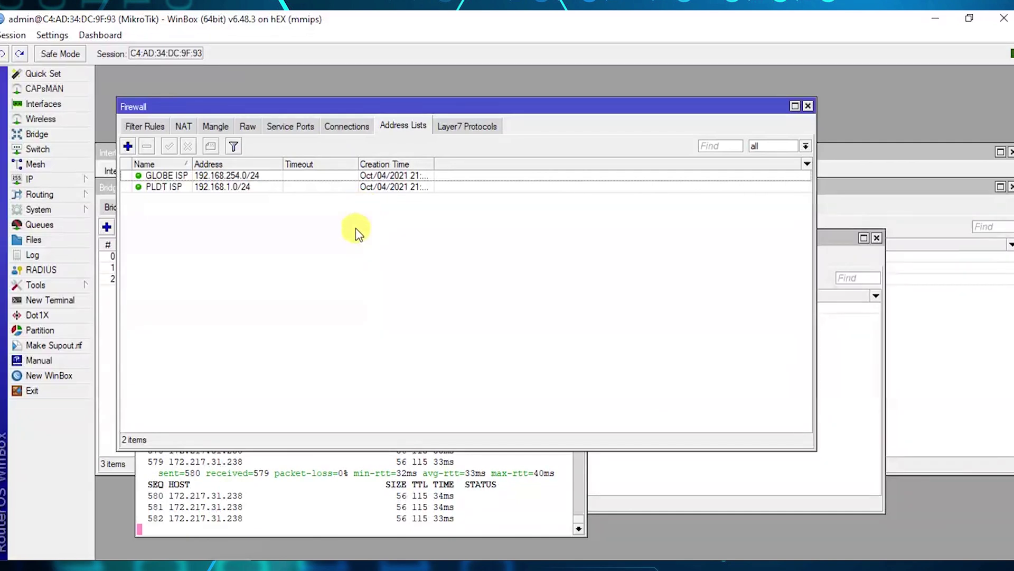
- Start a new firewall filter rule on the forward chain with GLOBE ISP as the destination address list
click(144, 128)
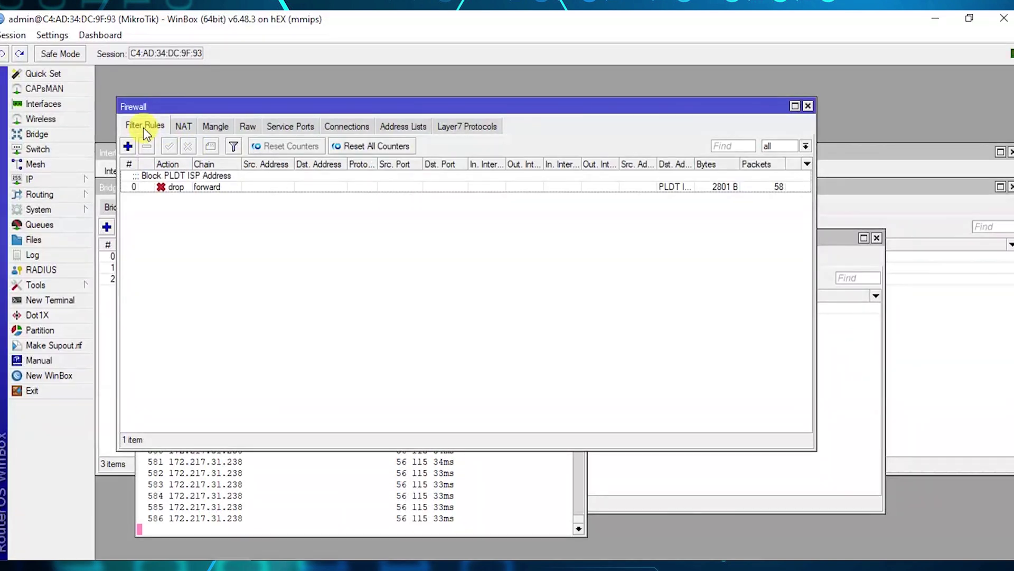
click(128, 146)
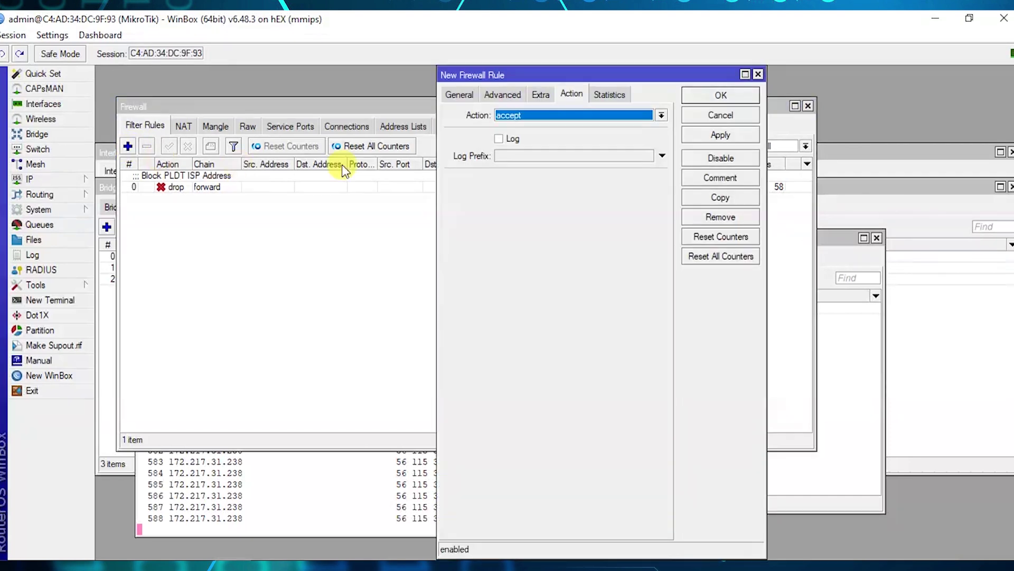
click(458, 96)
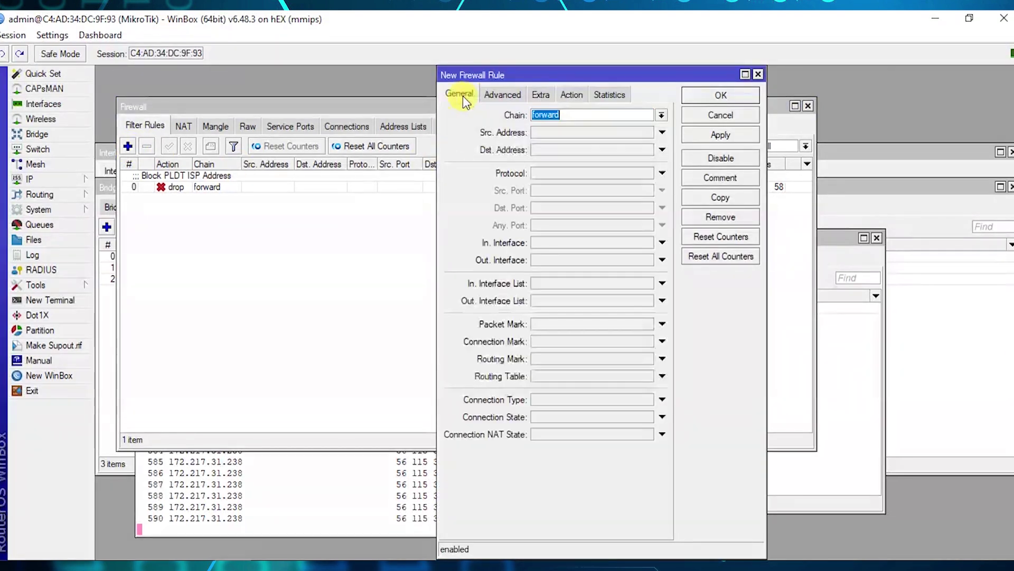
click(502, 96)
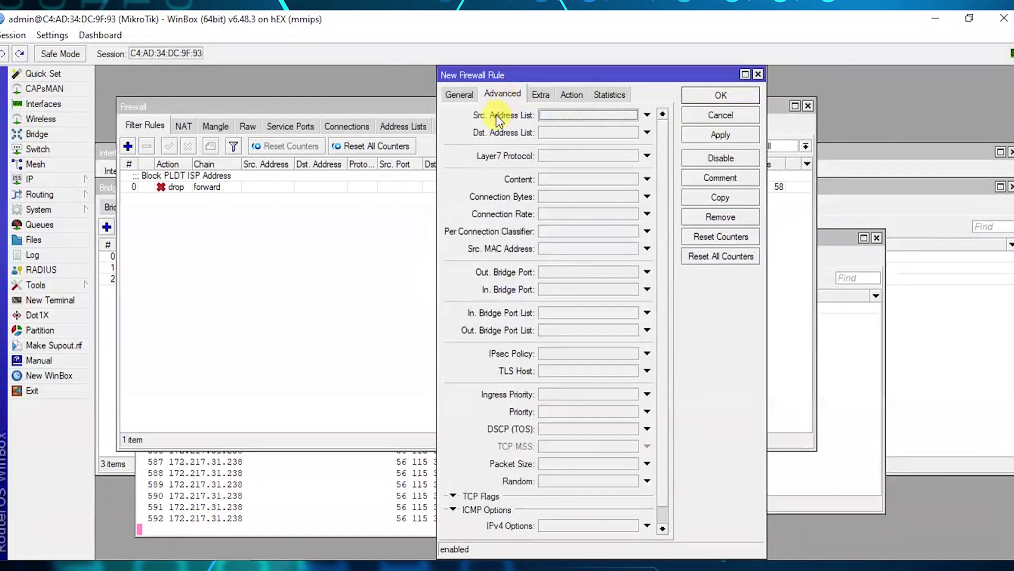
click(561, 134)
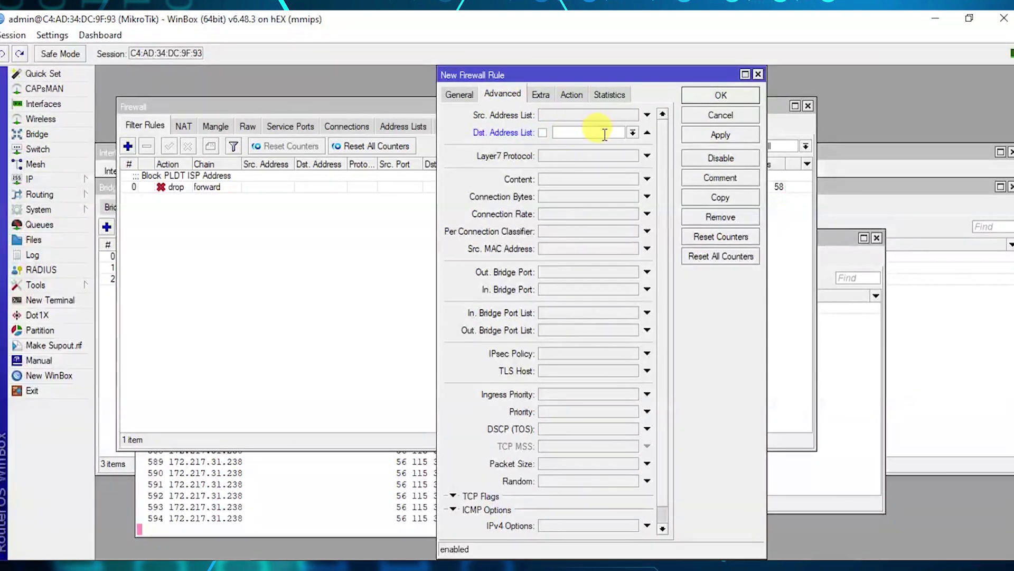
click(633, 134)
click(587, 143)
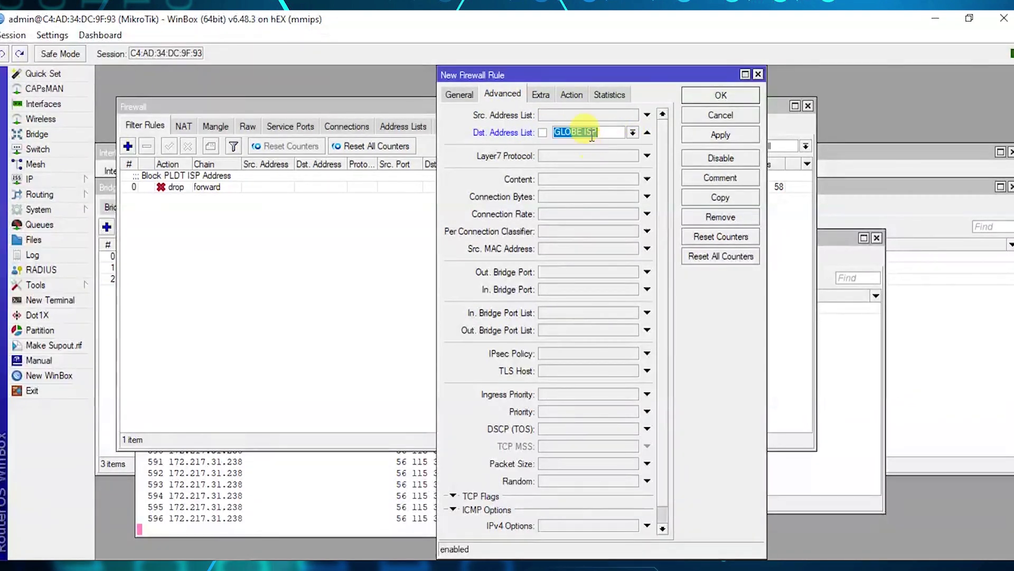
- Set the new filter rule's action to drop
click(571, 94)
click(559, 114)
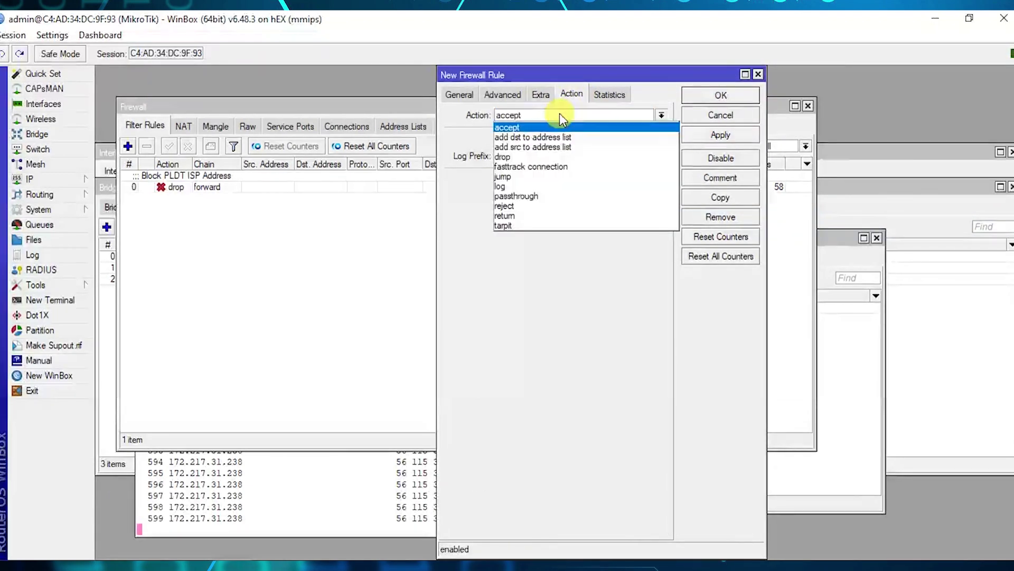
click(531, 152)
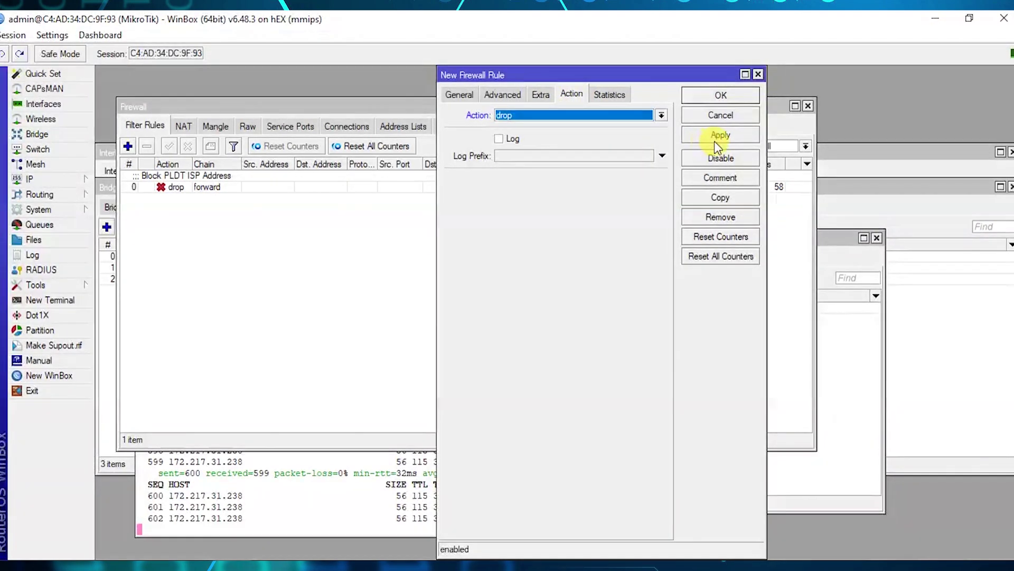
- Add the comment "Block GLOBE ISP Address" to the new filter rule and save the rule
click(719, 180)
text(Block)
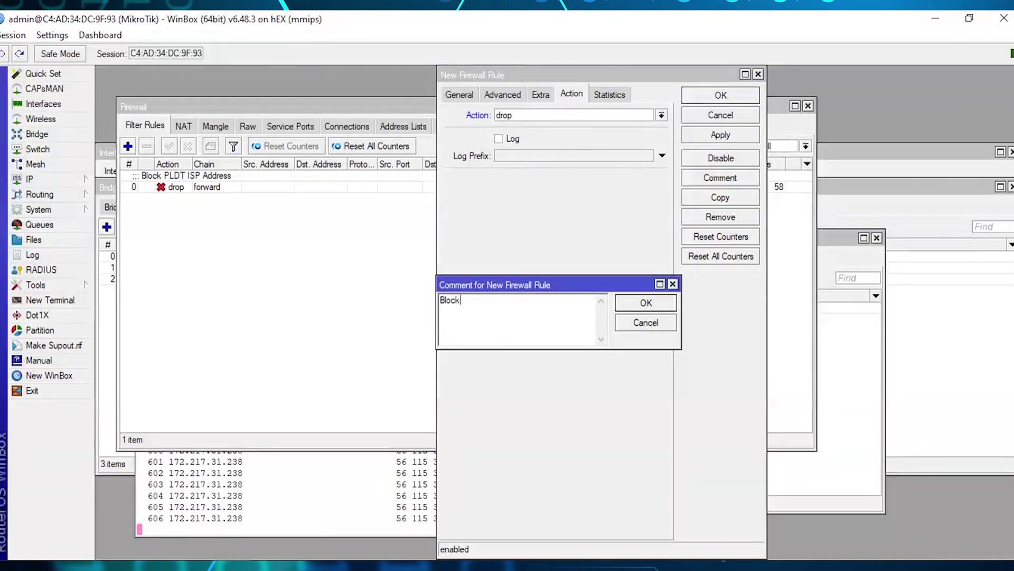
text( GLOBE ISP Address)
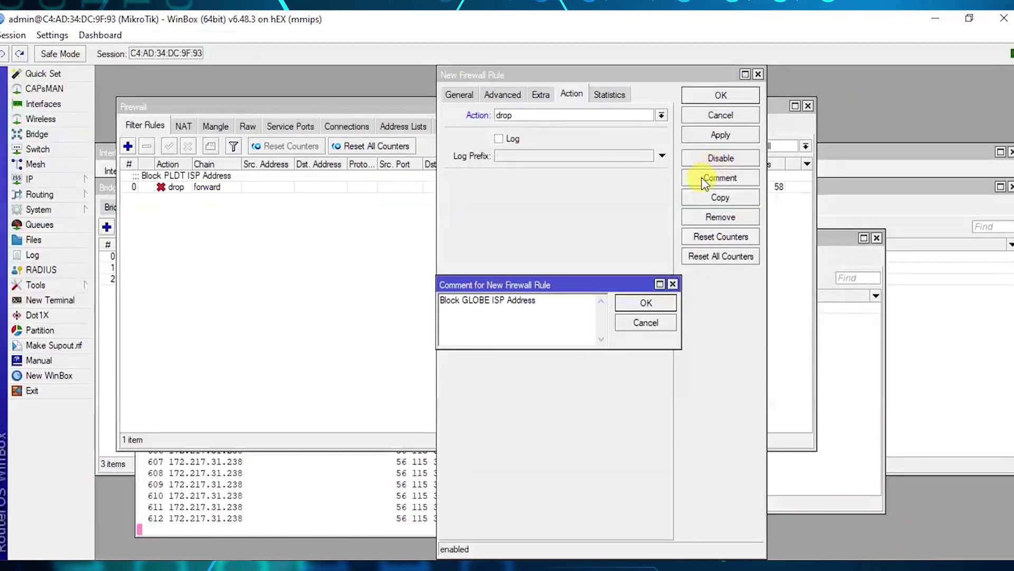
click(644, 303)
click(730, 135)
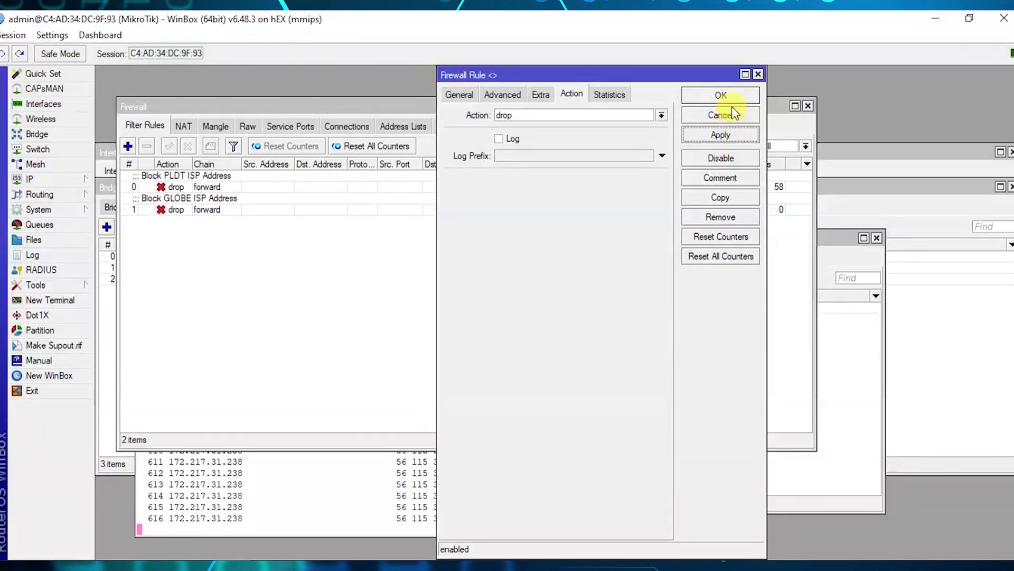
click(731, 97)
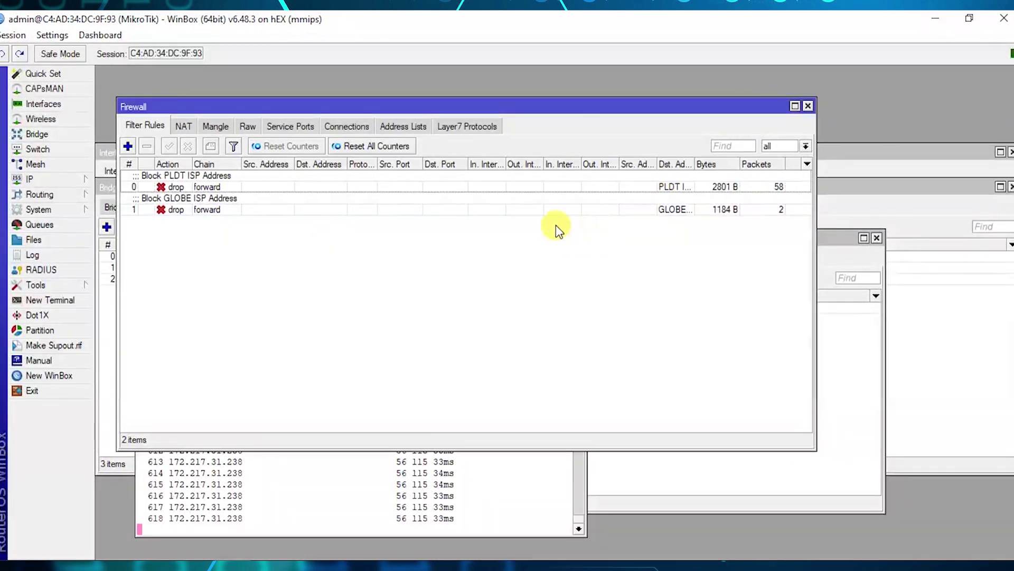
- Switch to Chrome and replace the YouTube tab with a new blank tab
mouse_move(121, 555)
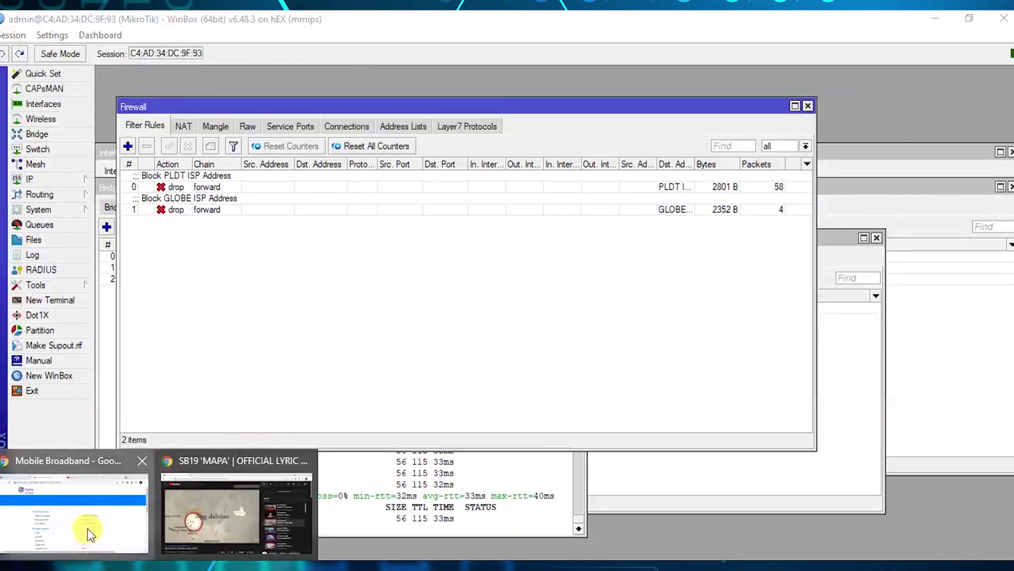
click(86, 530)
click(845, 61)
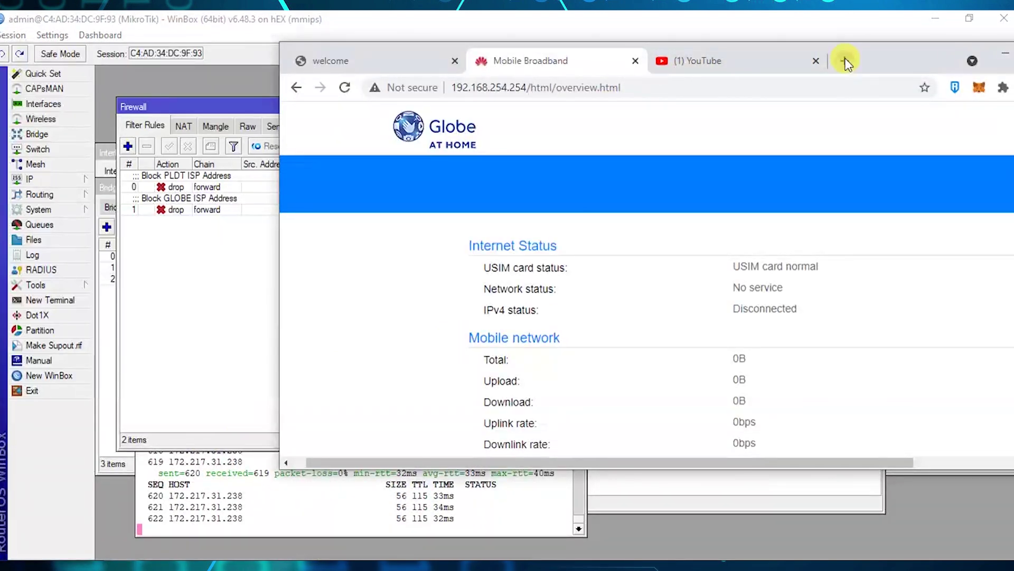
drag(683, 63, 877, 68)
key(ctrl+w)
click(678, 89)
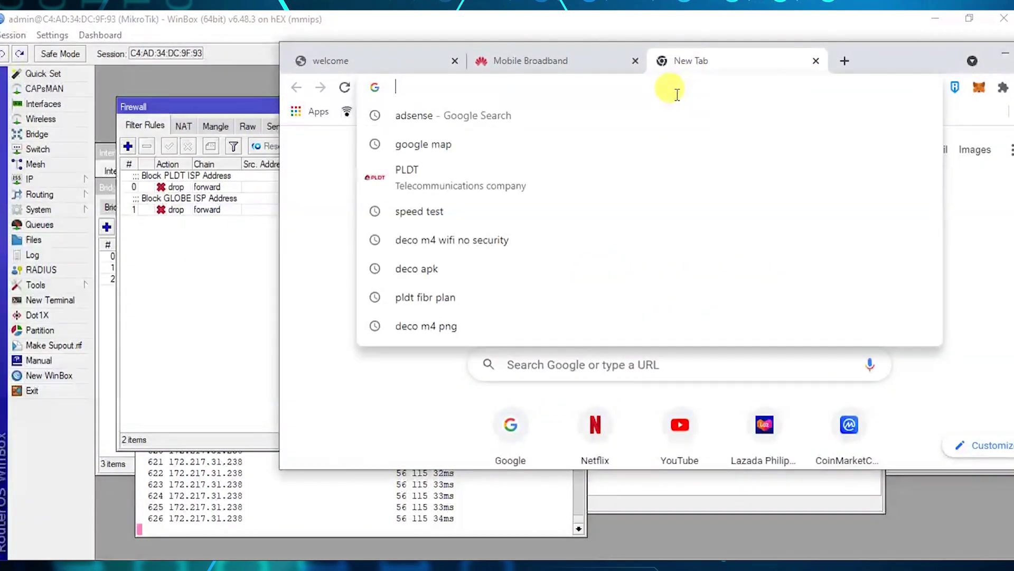
- Load the Globe gateway address 192.168.254.254 in the new tab to test the block rule
text(192.1)
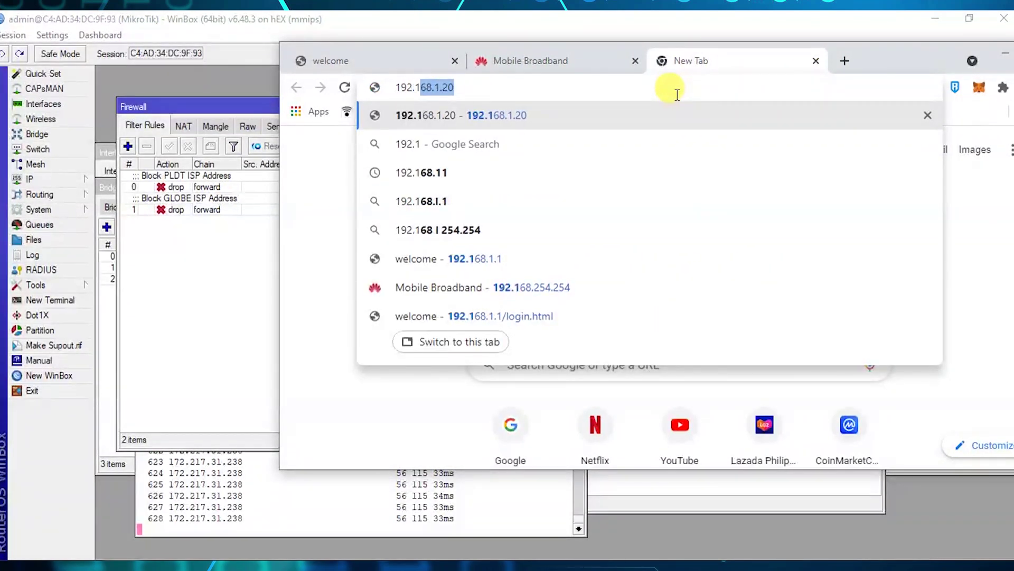
text(68.2544.)
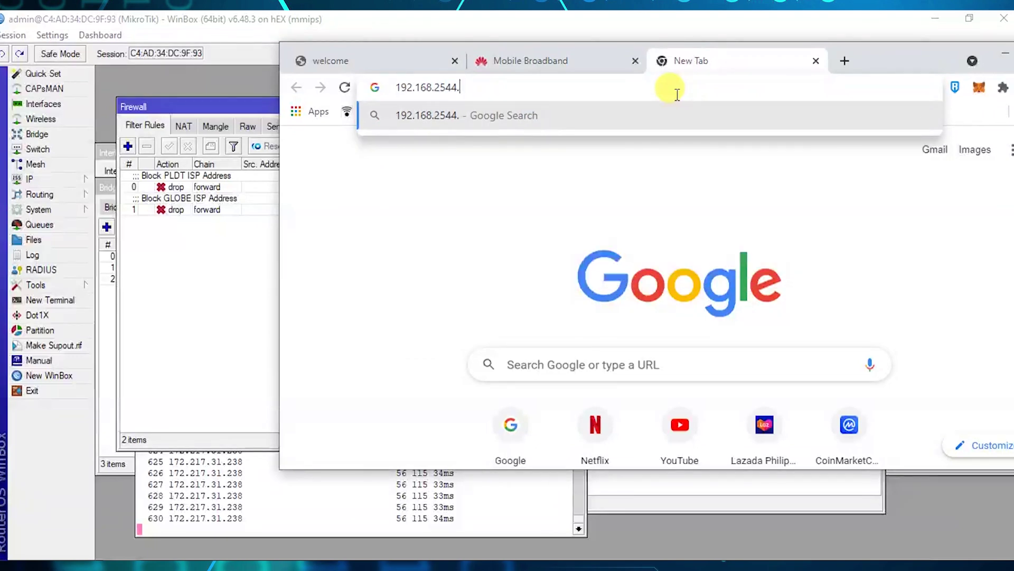
key(BackSpace)
key(BackSpace)
text(.254)
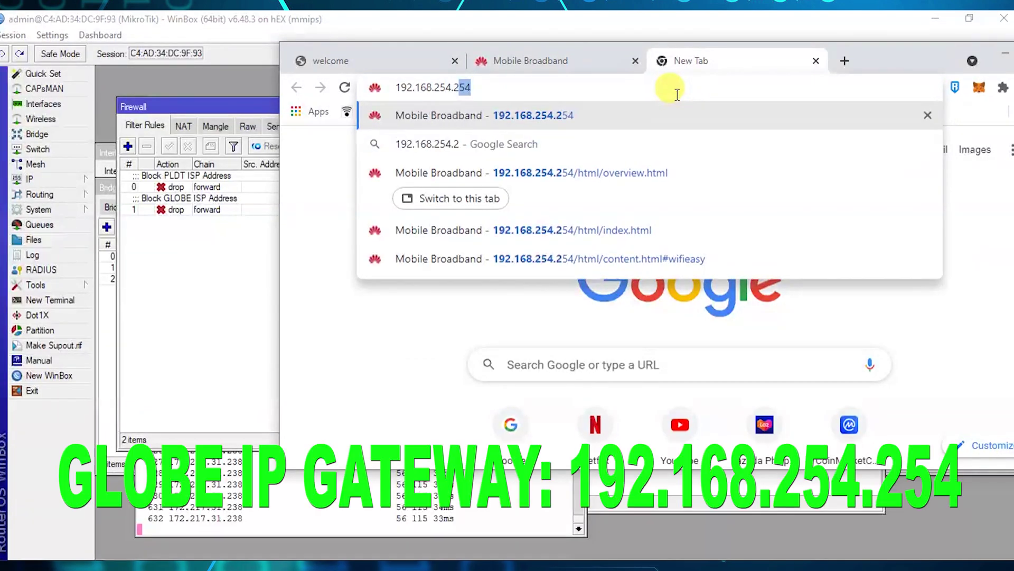
key(Return)
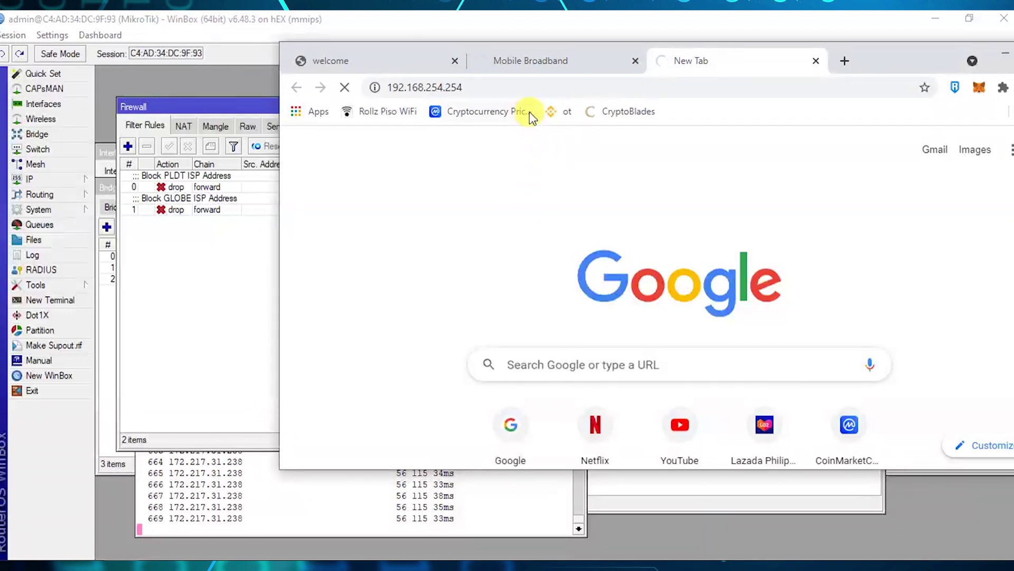
click(537, 85)
click(543, 62)
key(ctrl+Tab)
- Switch to WinBox and disable the "Block GLOBE ISP Address" filter rule
click(230, 100)
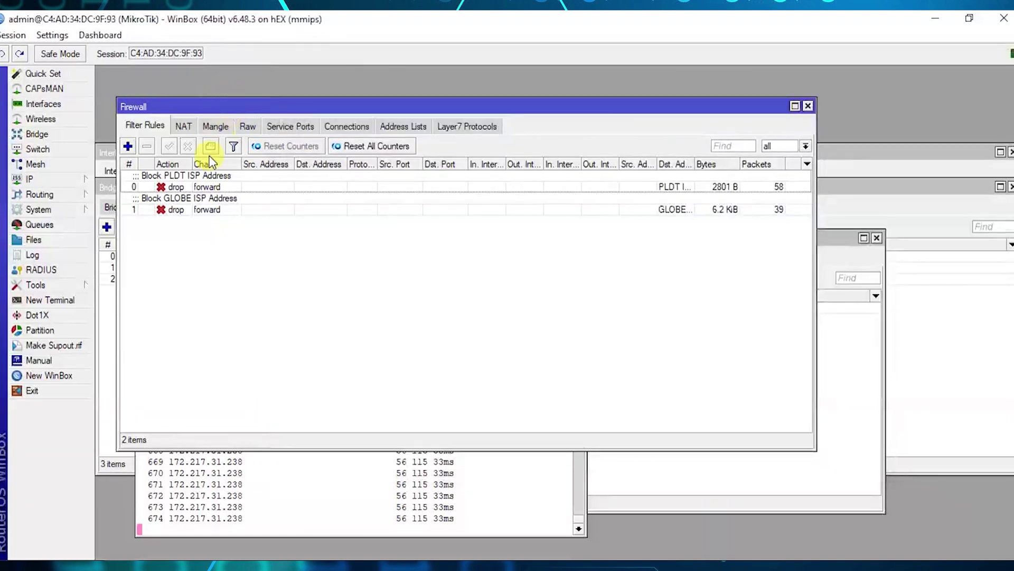
click(177, 207)
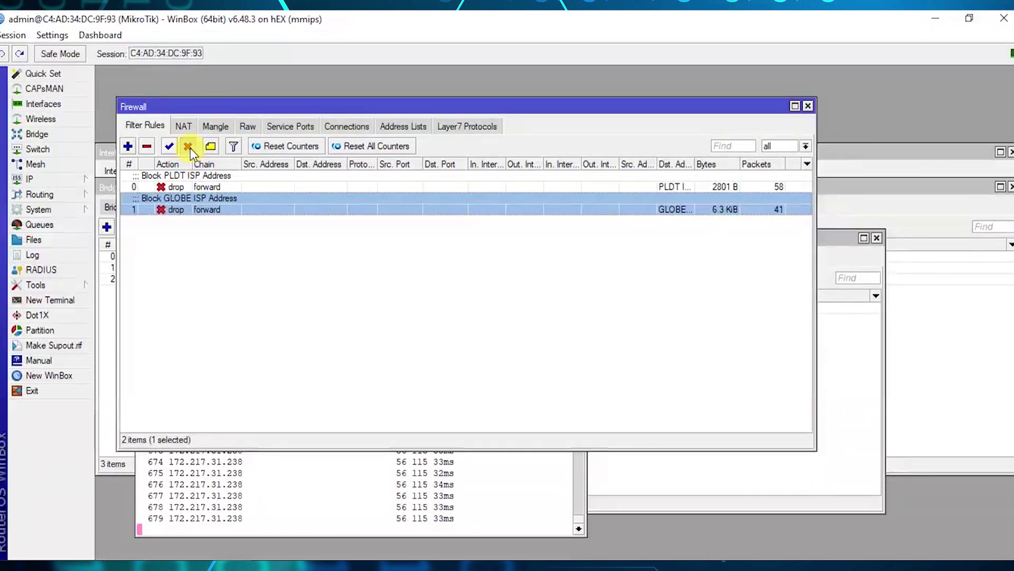
click(189, 146)
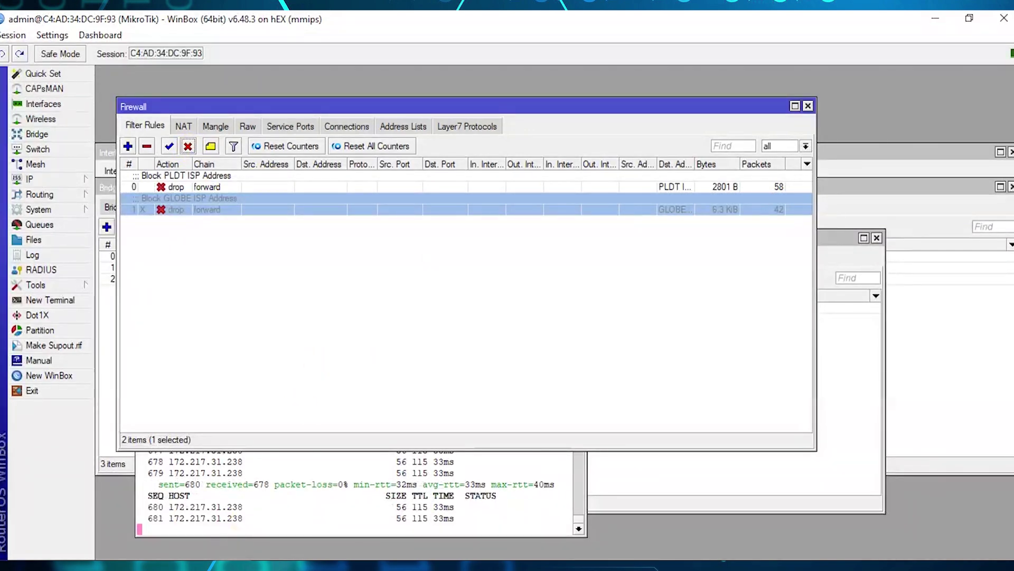
- Switch to Chrome, close the extra gateway test tab and check access to the Globe overview page
click(132, 475)
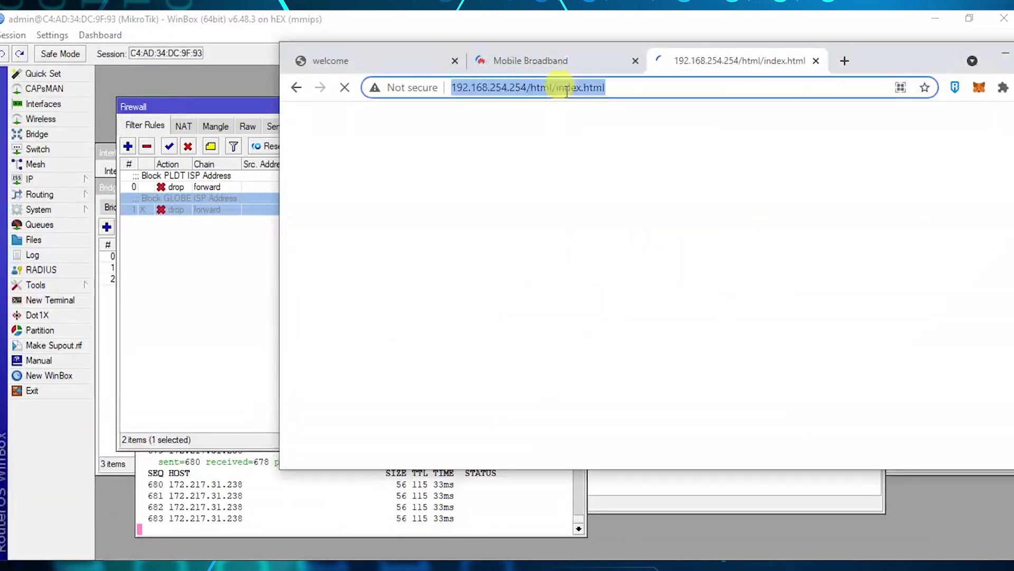
click(581, 61)
click(636, 60)
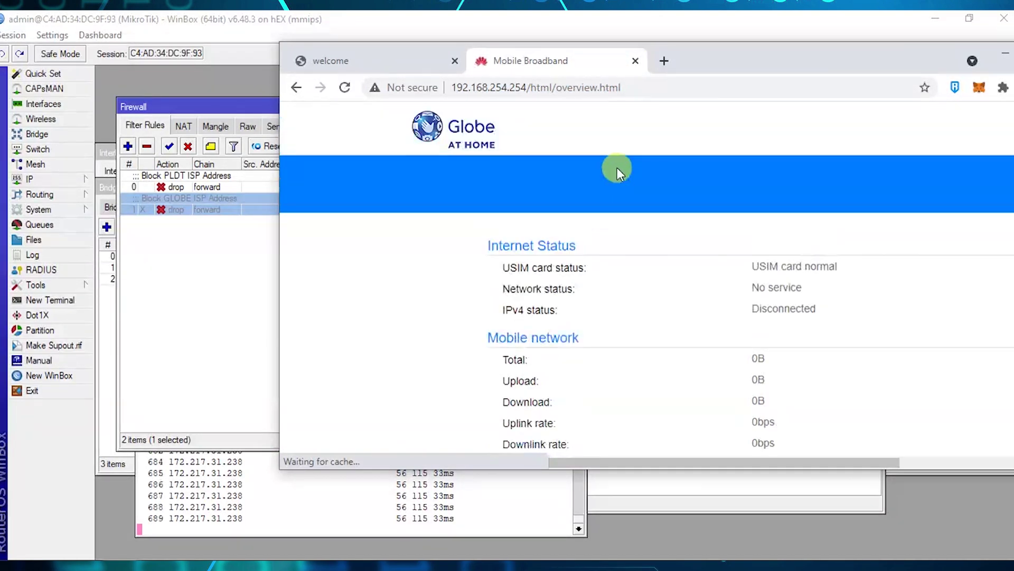
scroll(617, 167, down, 10)
scroll(661, 171, up, 10)
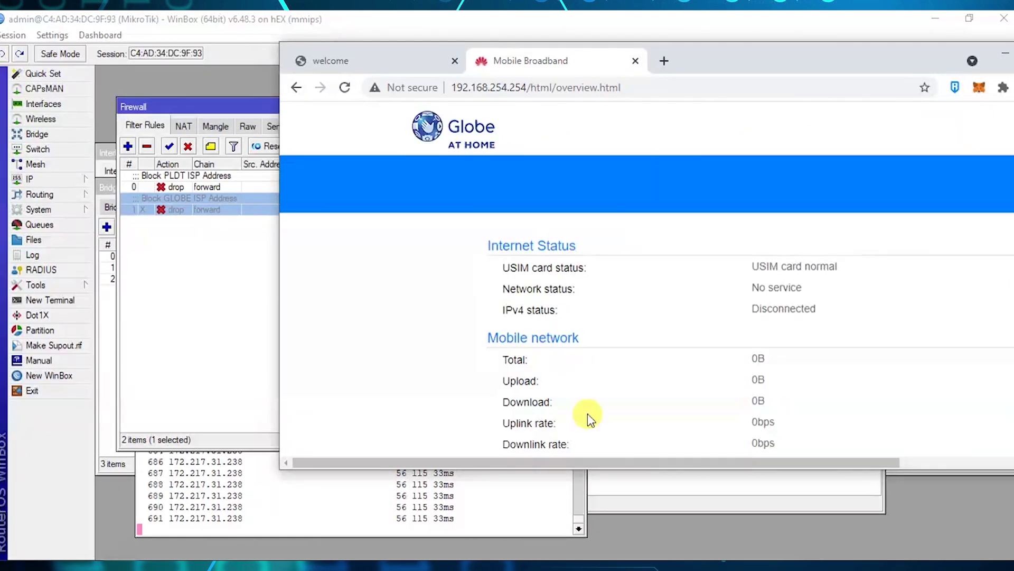
drag(556, 466, 453, 333)
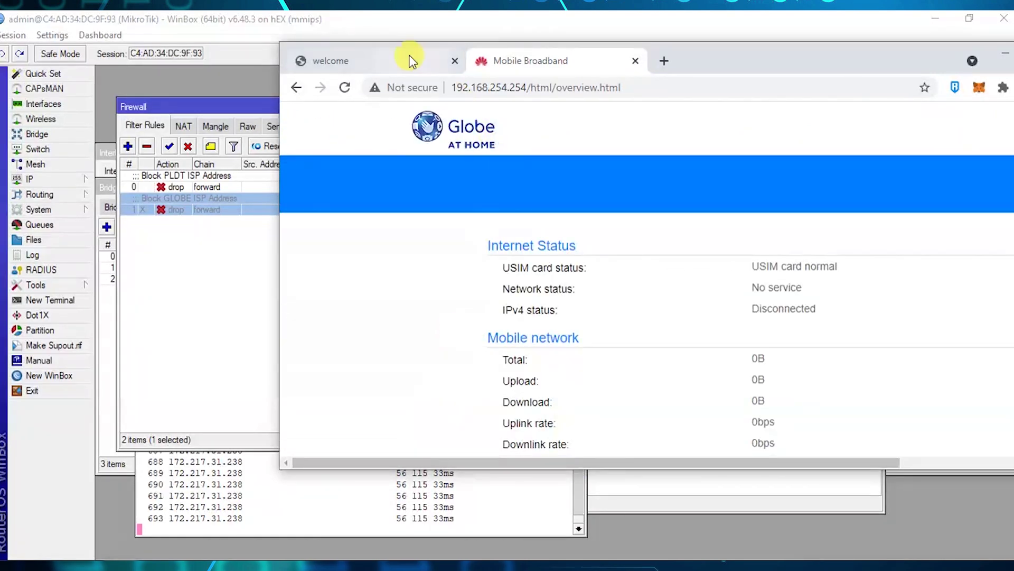
- Load 192.168.1.1 in the PLDT login tab to test access to the PLDT gateway
click(360, 62)
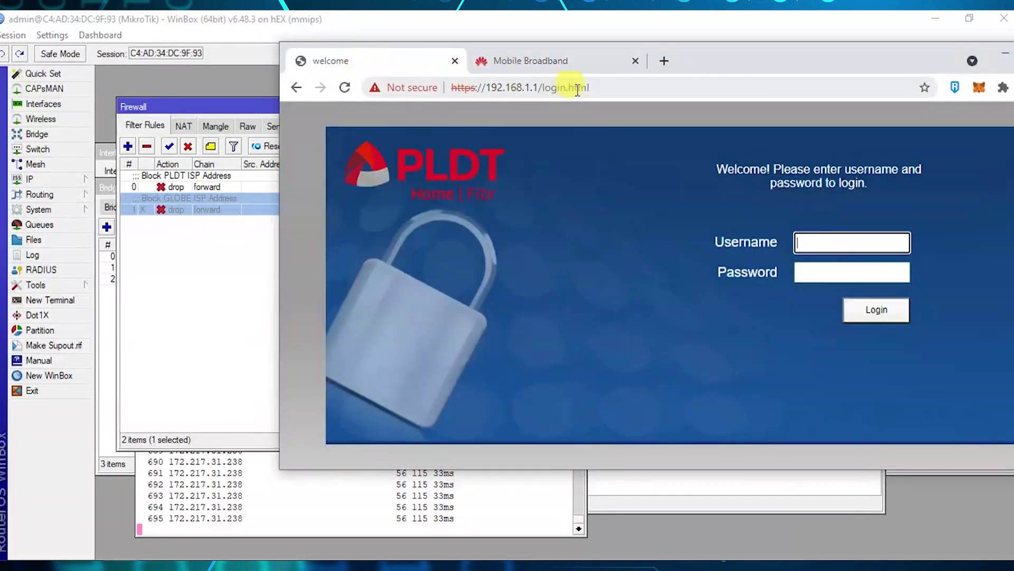
click(578, 89)
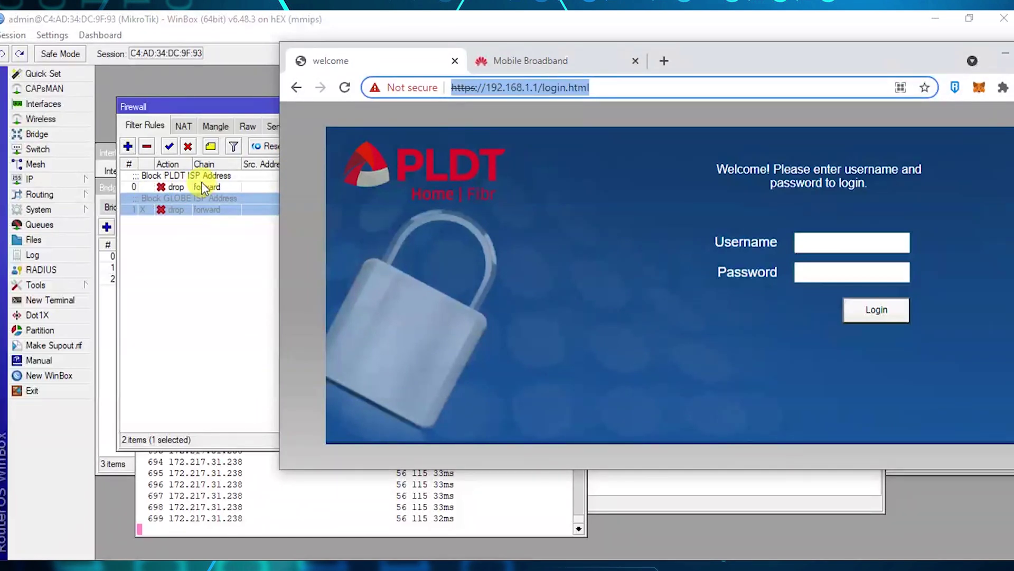
text(192.168)
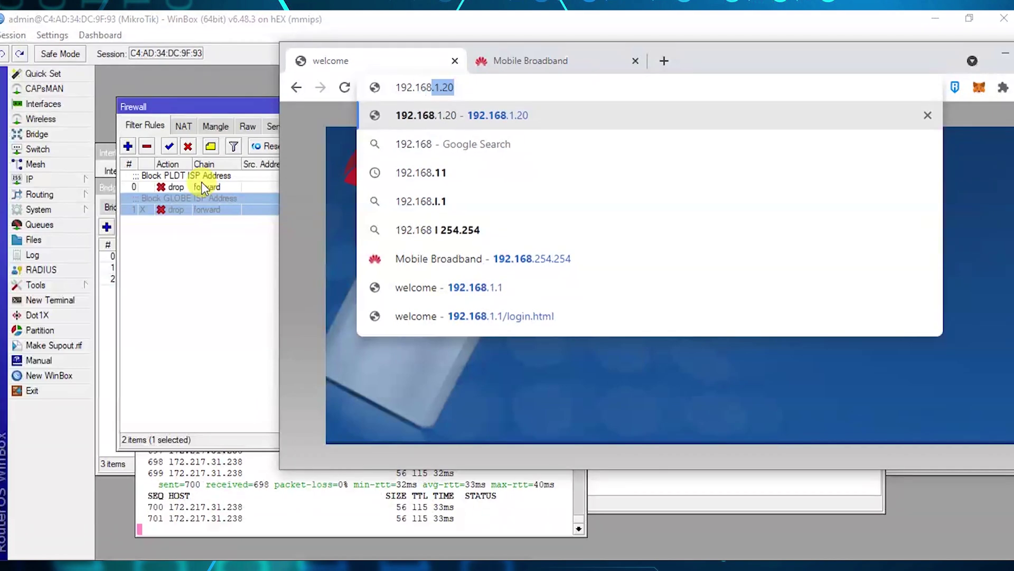
text(.1.1.)
key(Return)
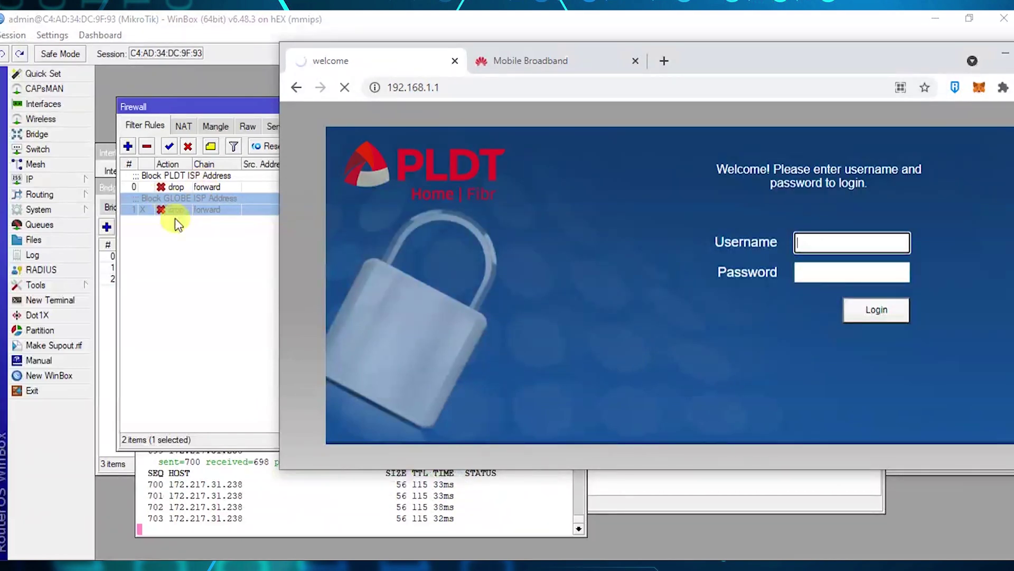
- Switch to WinBox and disable the "Block PLDT ISP Address" filter rule
drag(219, 113, 213, 108)
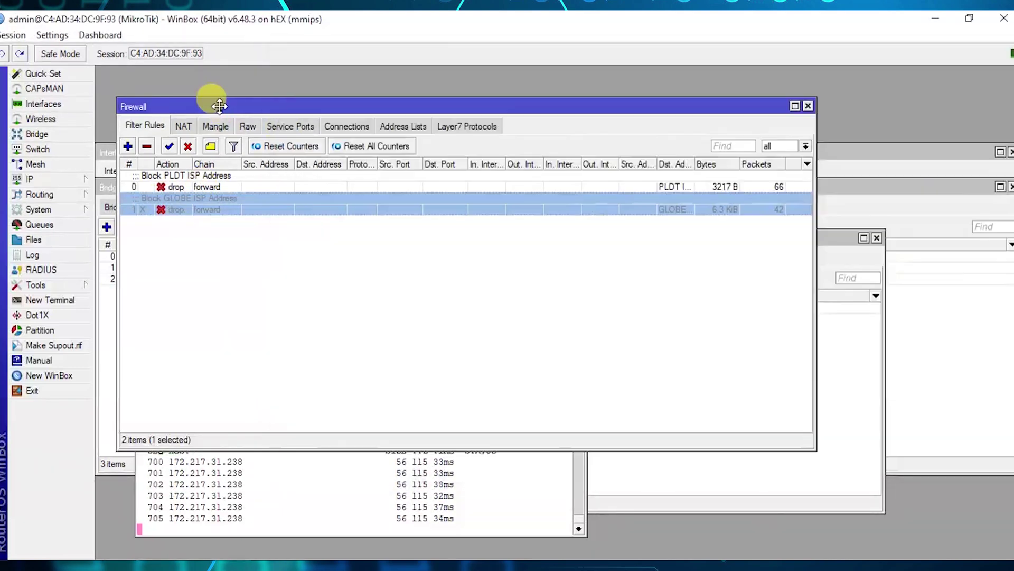
click(188, 172)
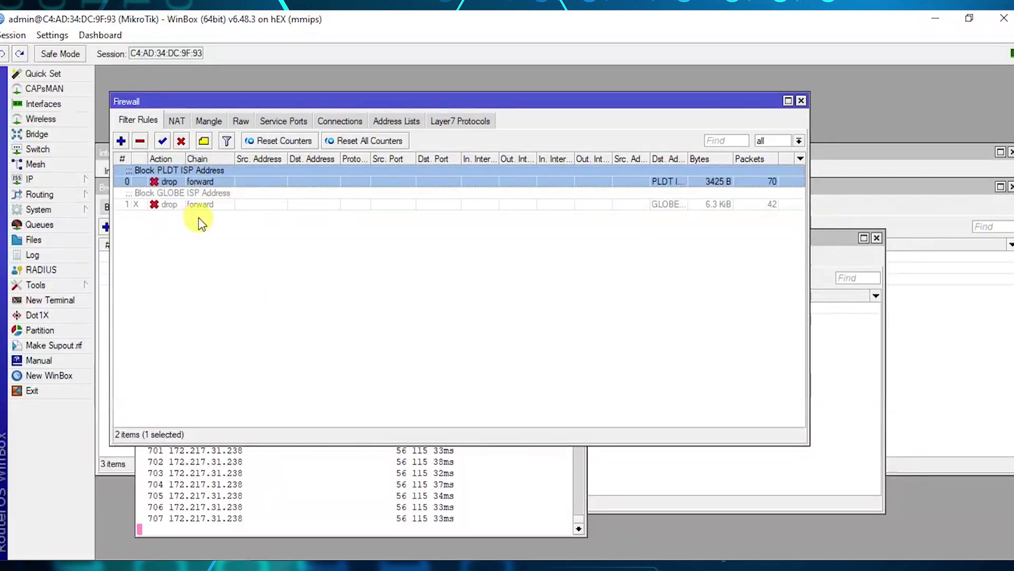
click(182, 140)
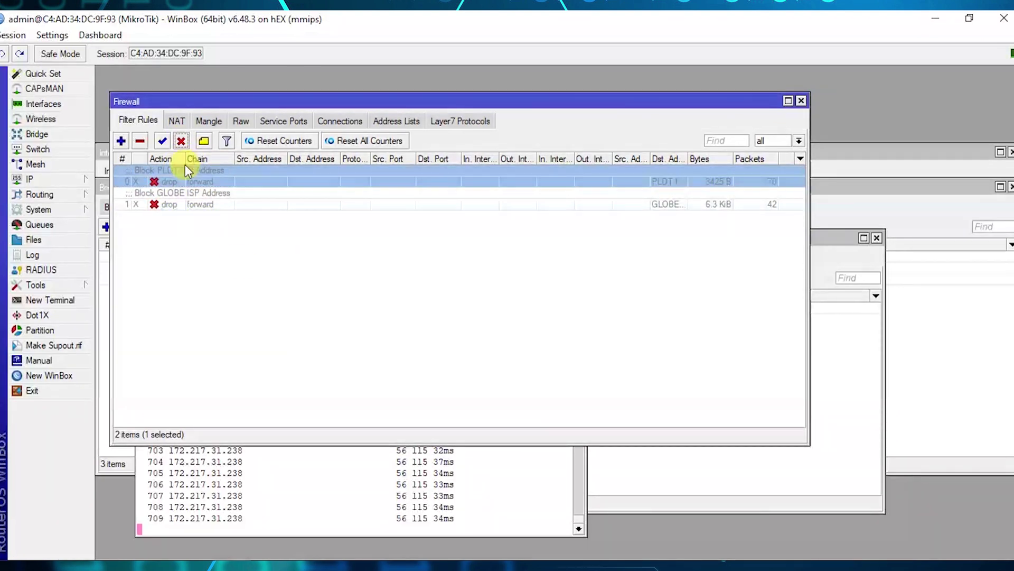
click(244, 283)
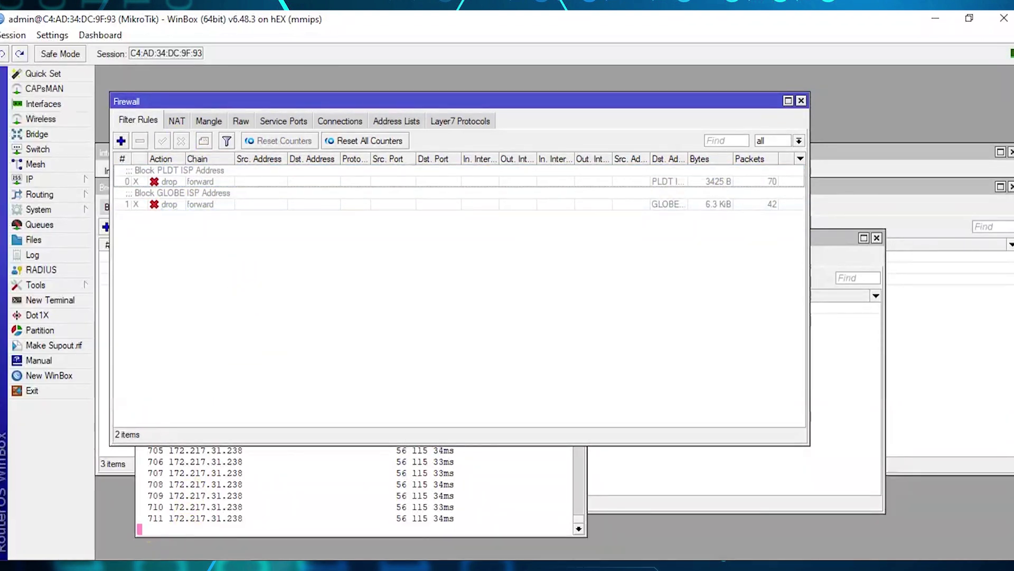
- Switch to Chrome to check access to the PLDT login page, and return to the WinBox firewall window
click(74, 508)
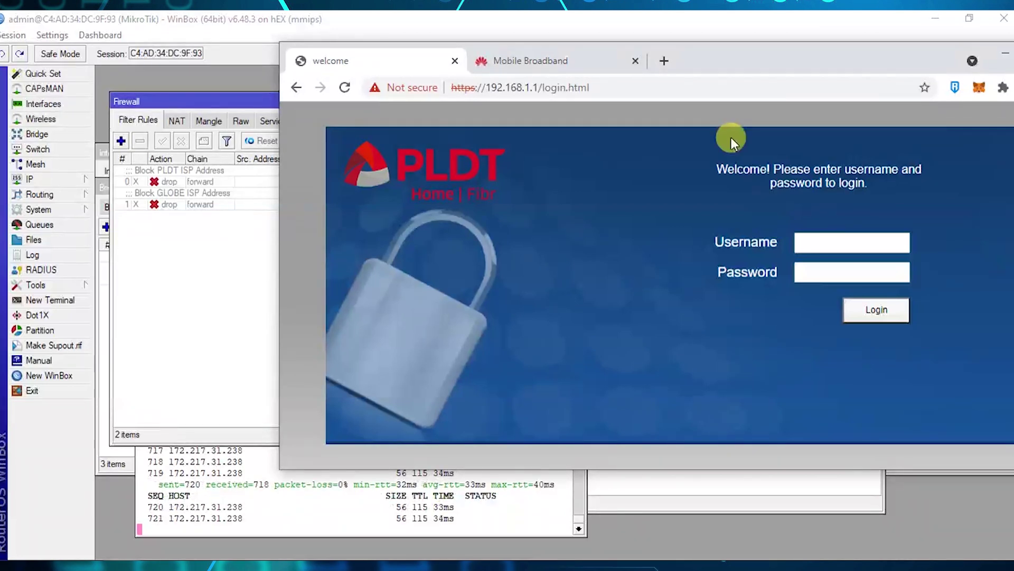
drag(702, 63, 696, 62)
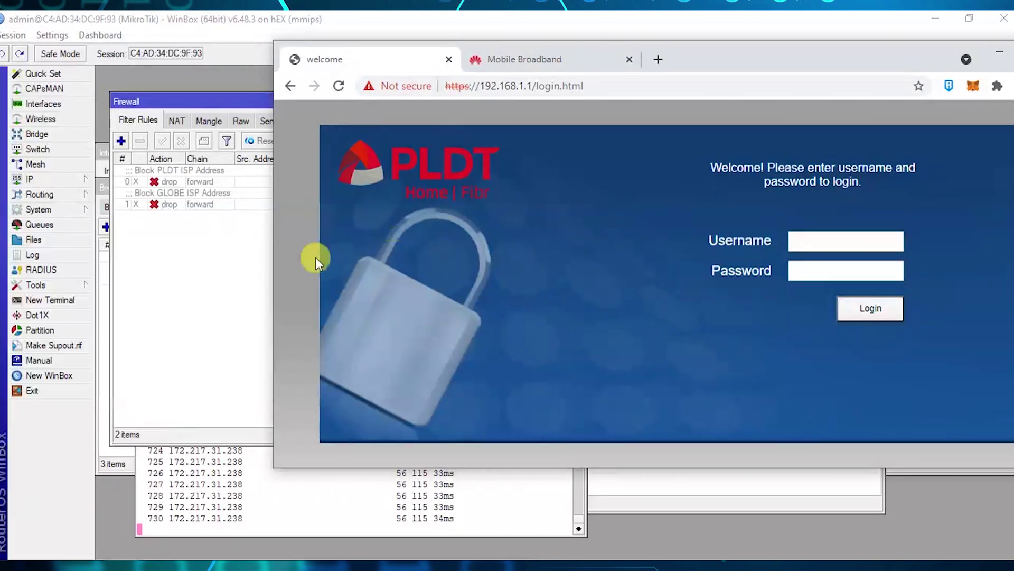
click(215, 254)
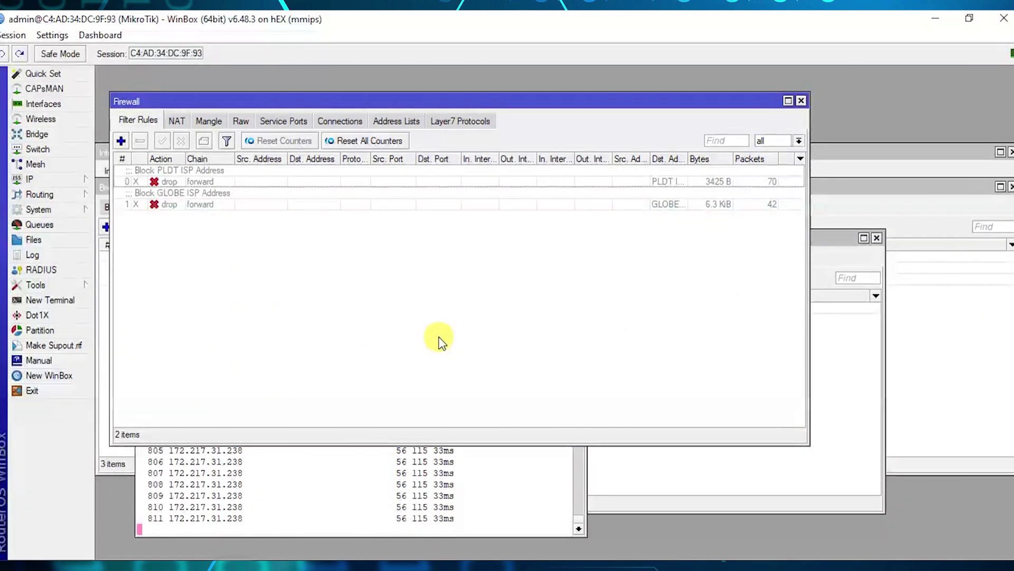
- Switch to Notepad and copy the entire firewall and queue script
click(273, 564)
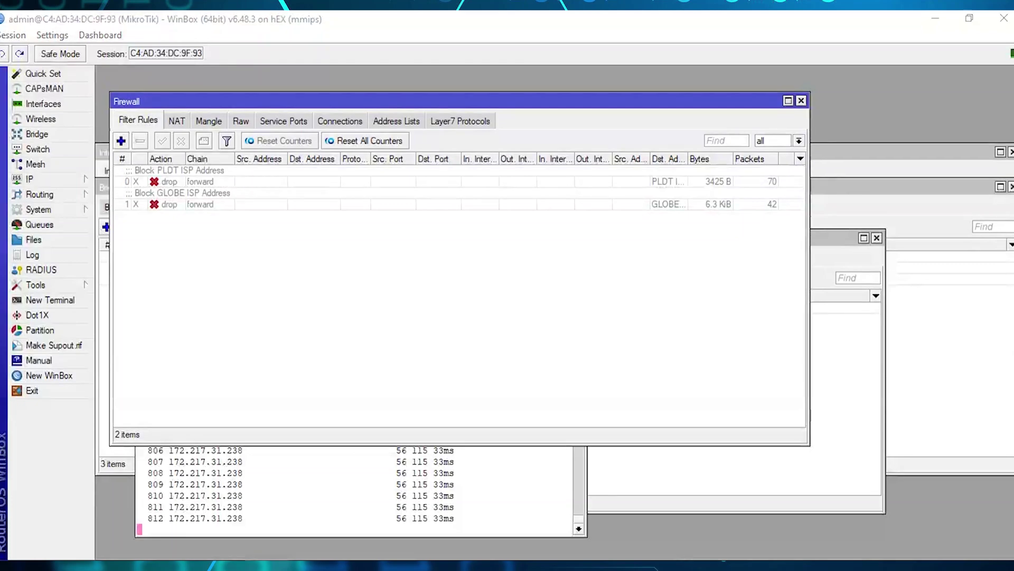
click(264, 222)
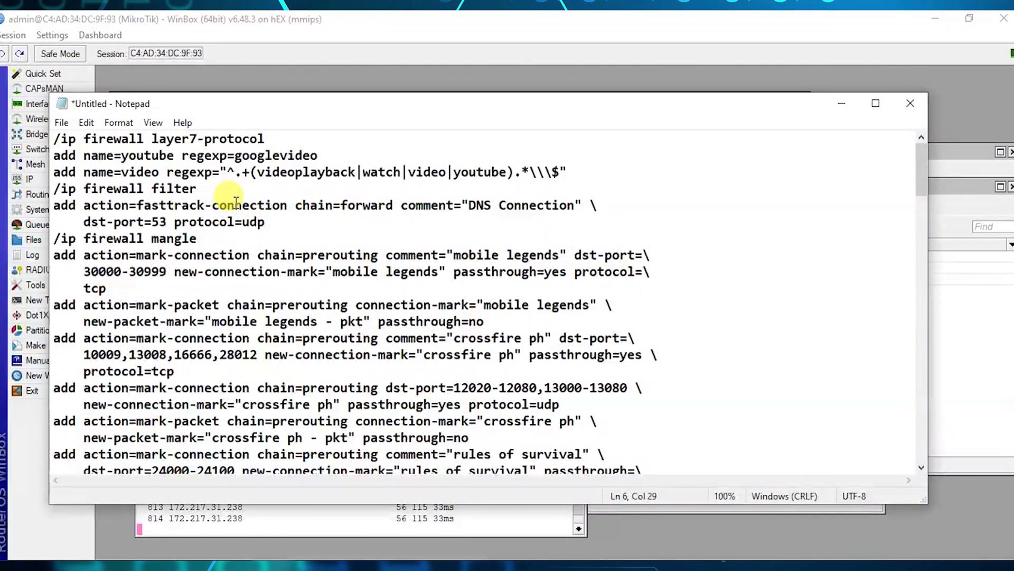
scroll(228, 201, down, 5)
scroll(270, 219, up, 5)
key(ctrl+a)
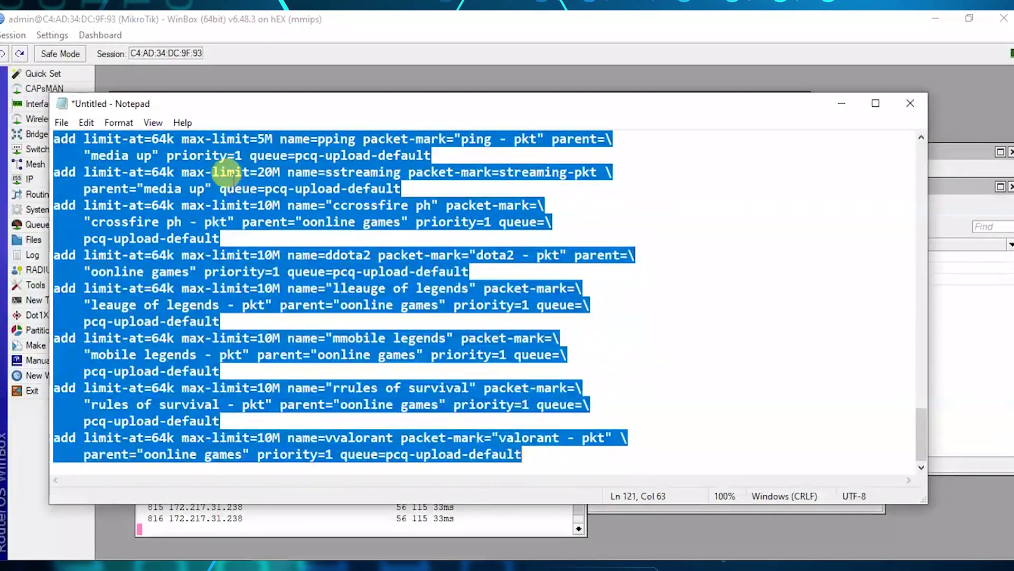
right_click(220, 169)
click(241, 215)
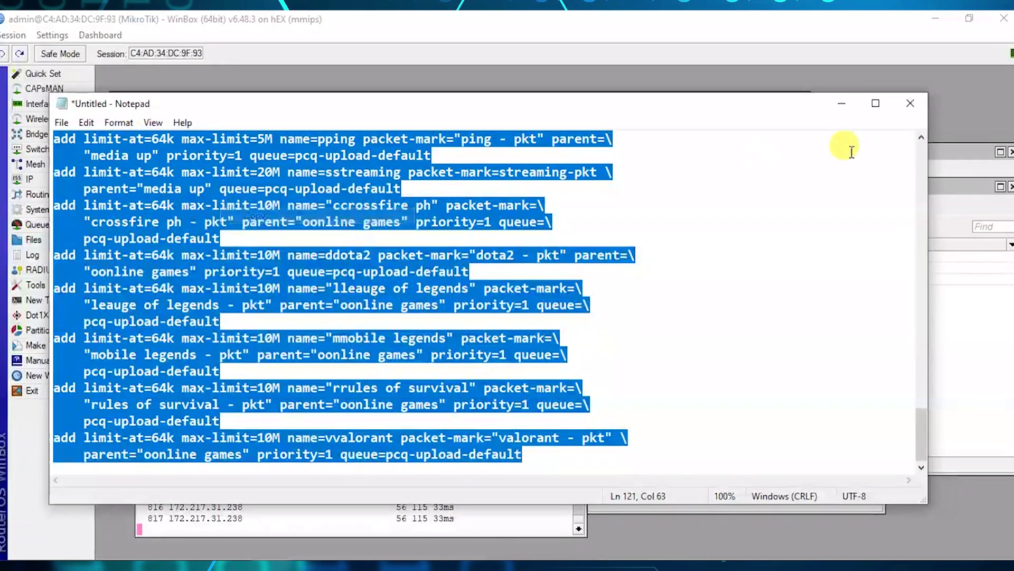
click(842, 103)
- Open a new terminal in WinBox and display the firewall mangle and queue tree lists
click(62, 300)
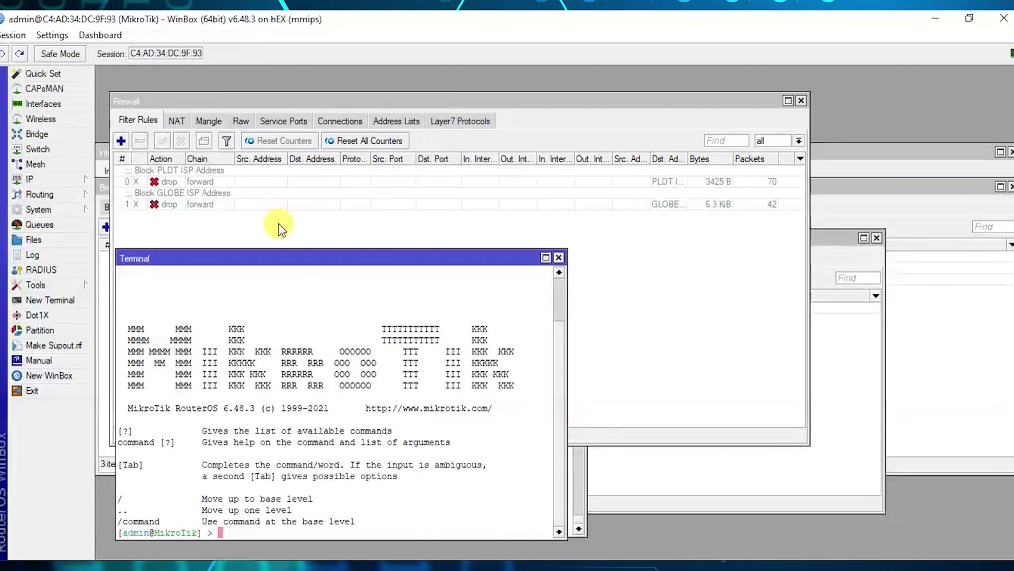
click(65, 226)
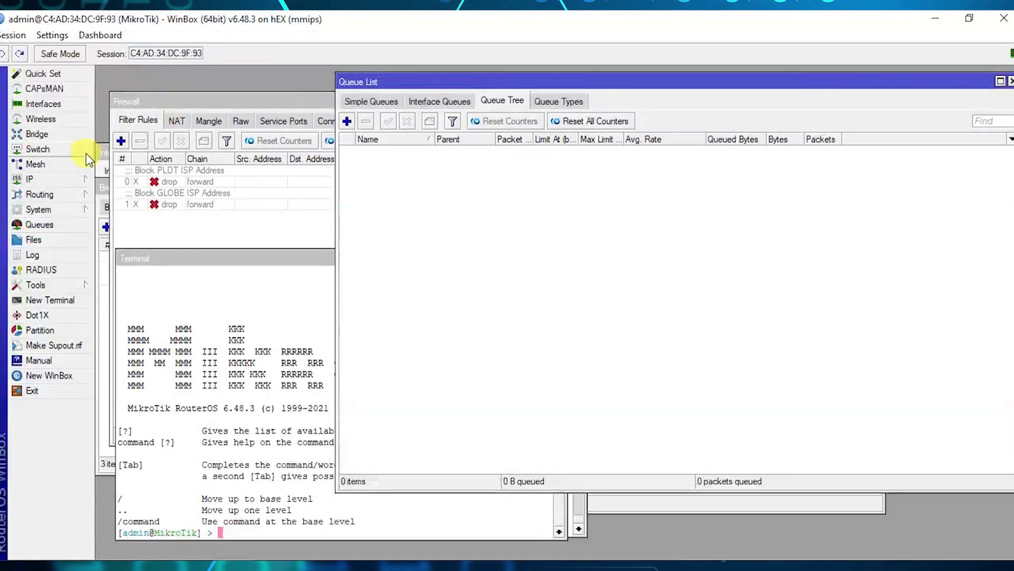
click(183, 100)
click(208, 120)
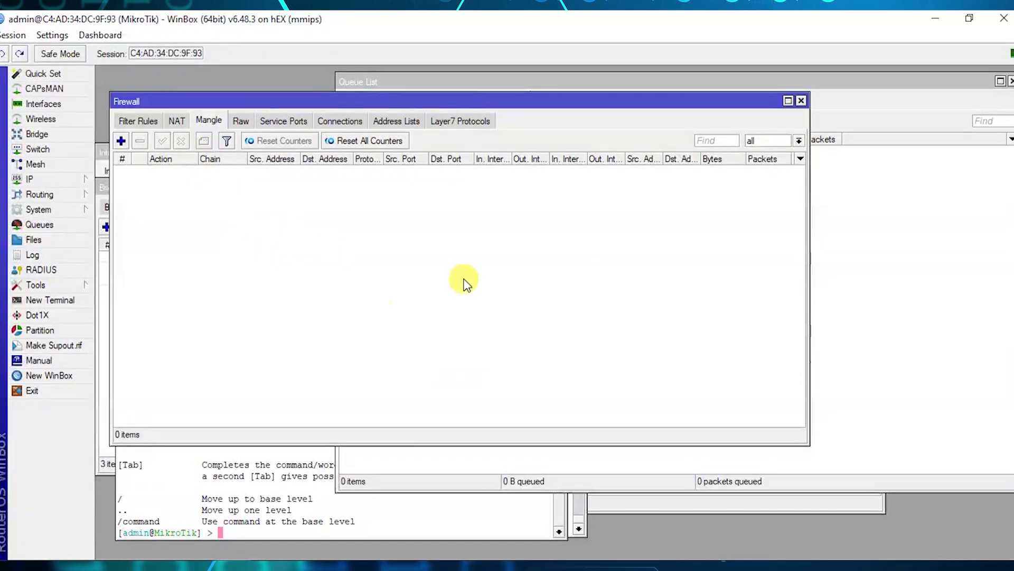
drag(774, 86, 770, 80)
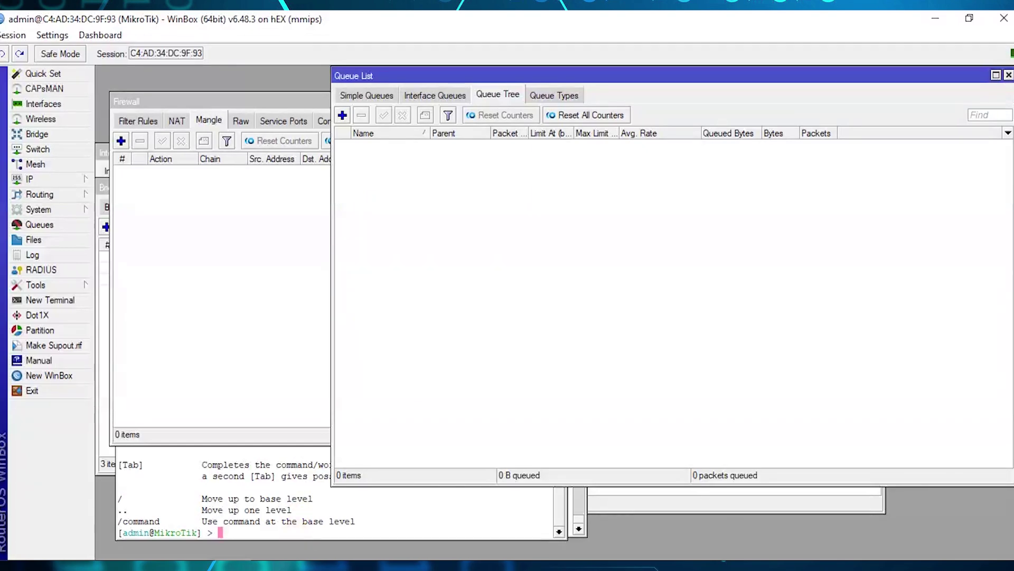
- Switch to Notepad and review the copied script from its layer7-protocol section at the beginning
key(alt+Tab)
drag(398, 100, 391, 105)
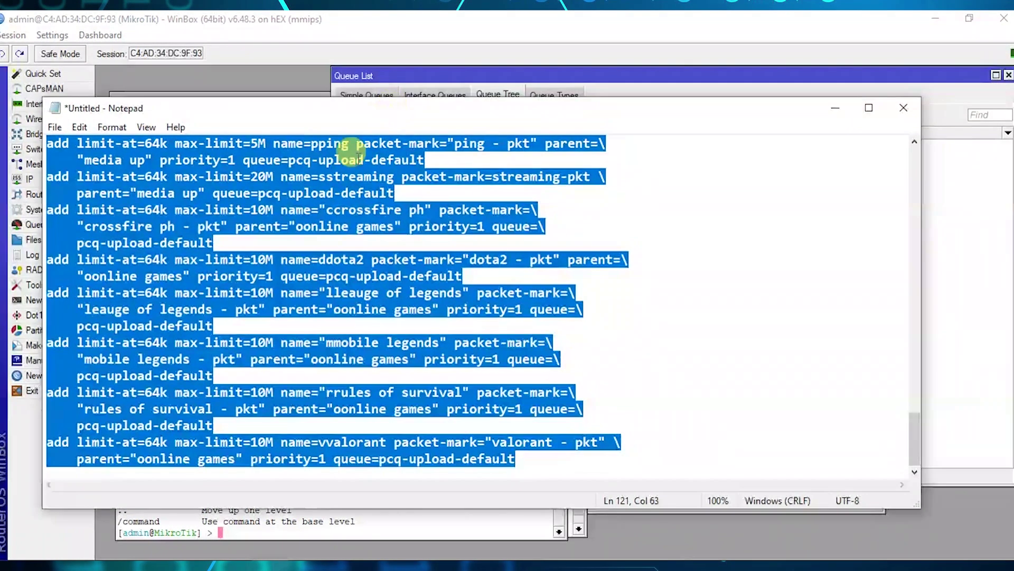
scroll(312, 274, up, 15)
scroll(317, 276, up, 1)
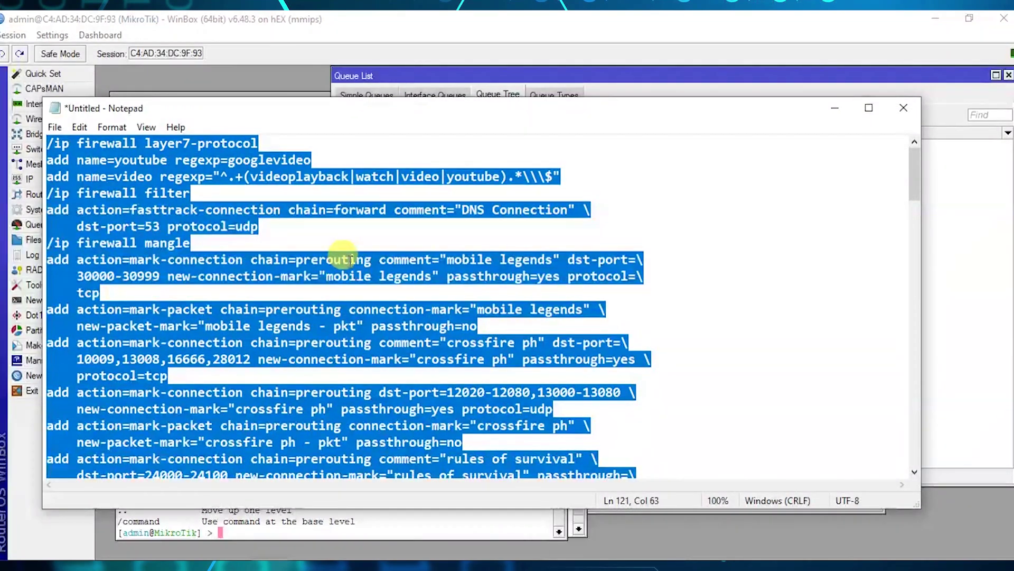
- Return from Notepad to WinBox and open a new terminal, placing it below the mangle and queue tree lists
click(350, 256)
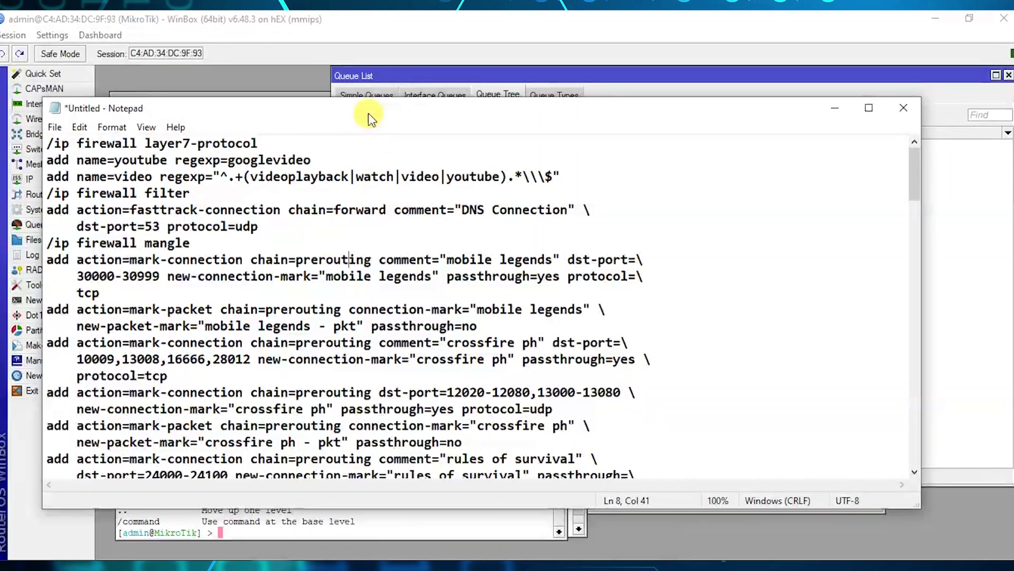
click(280, 80)
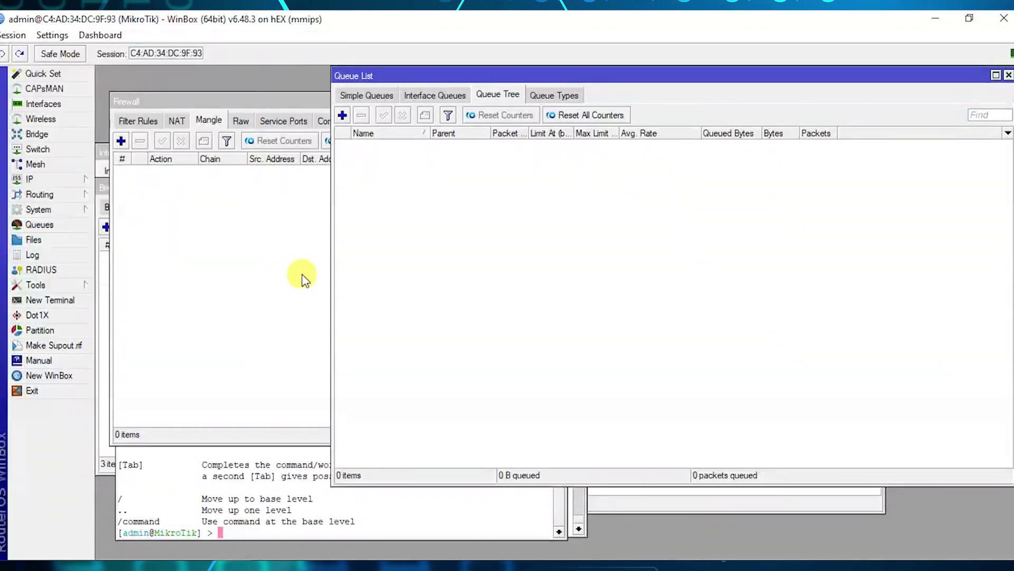
click(48, 299)
drag(317, 270, 316, 221)
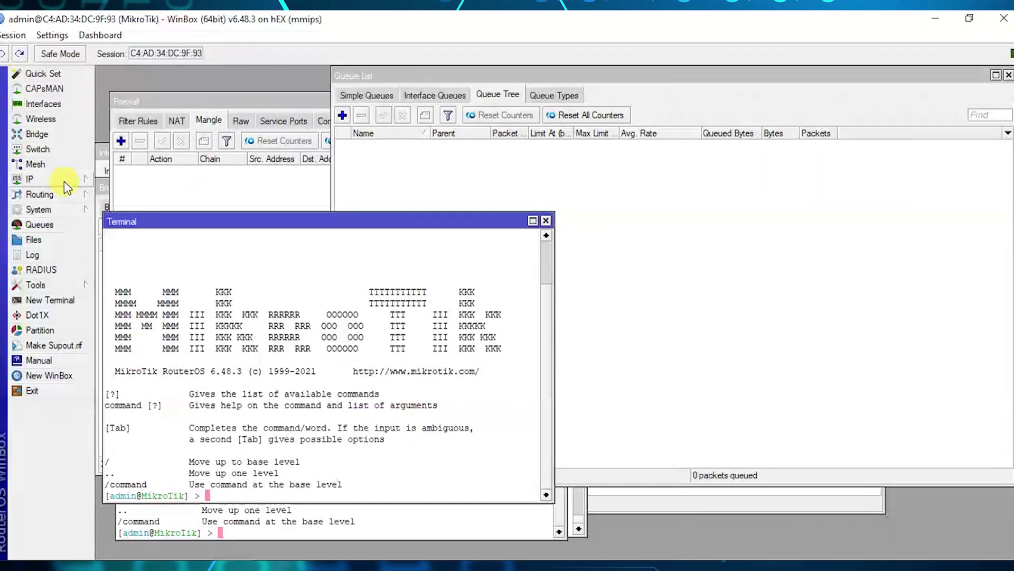
- Rename the ether1 interface to "ether1 - ISP" and apply the change
click(61, 103)
double_click(170, 233)
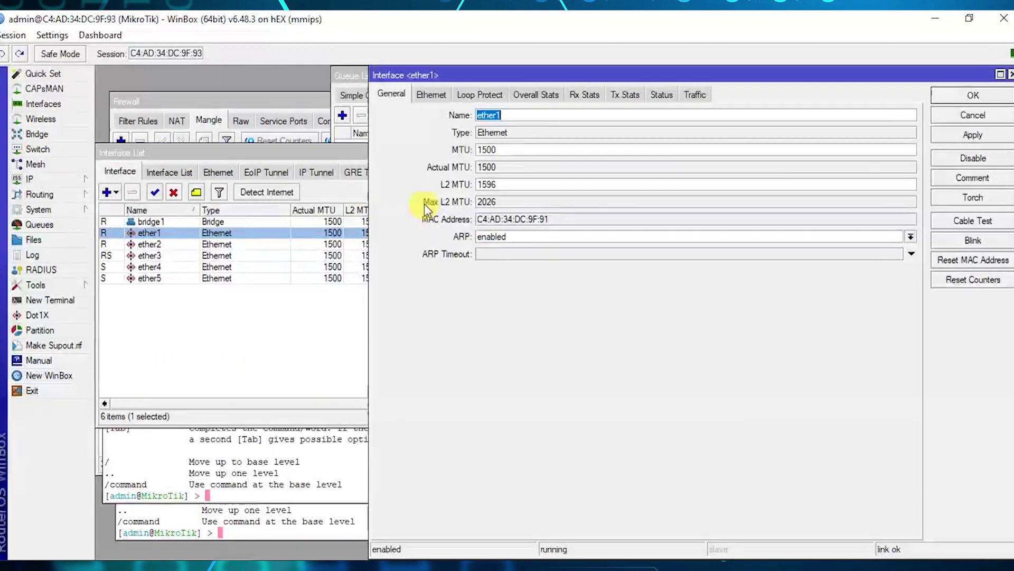
click(540, 119)
text(- IS)
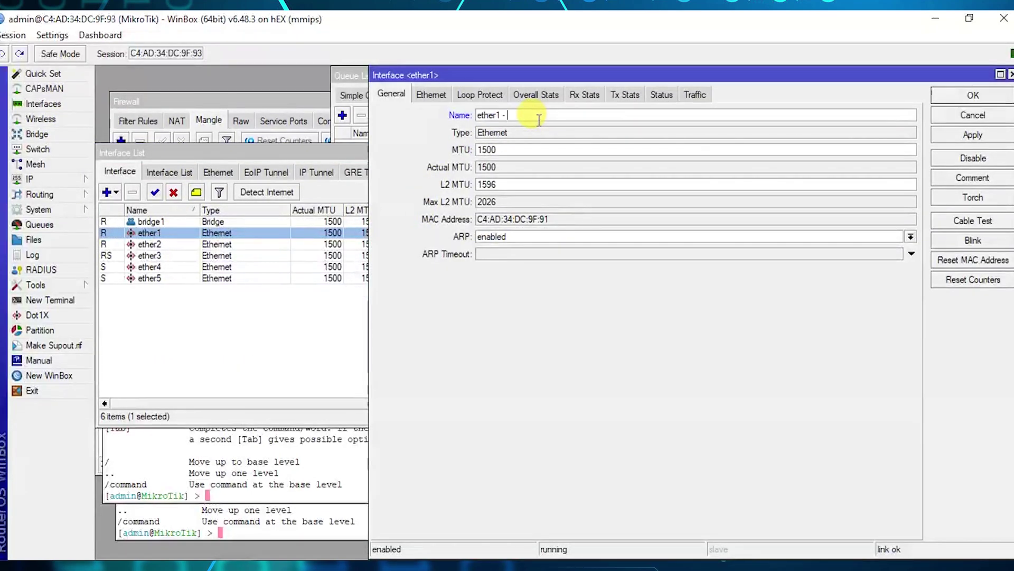
text(P)
click(974, 136)
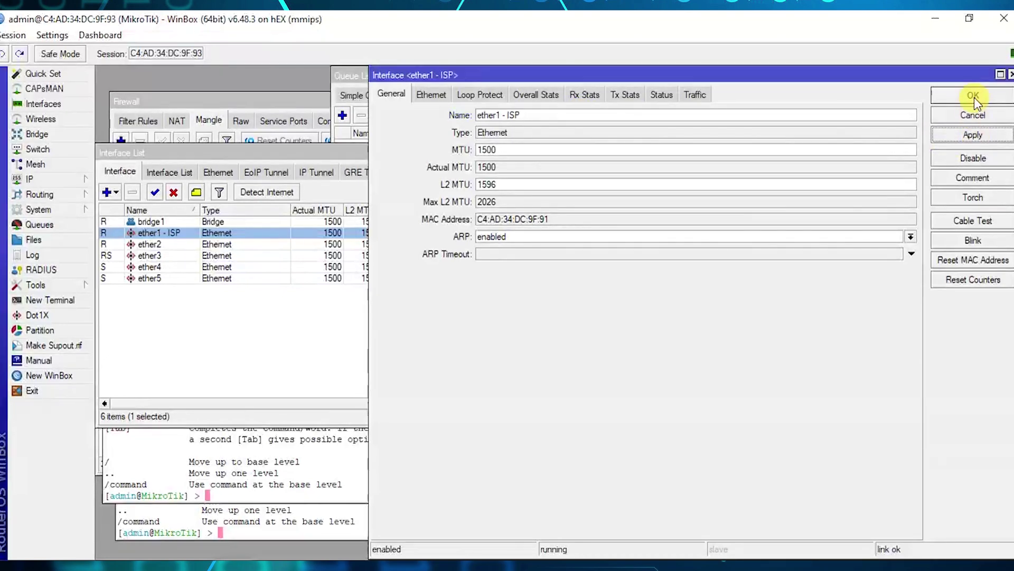
click(973, 96)
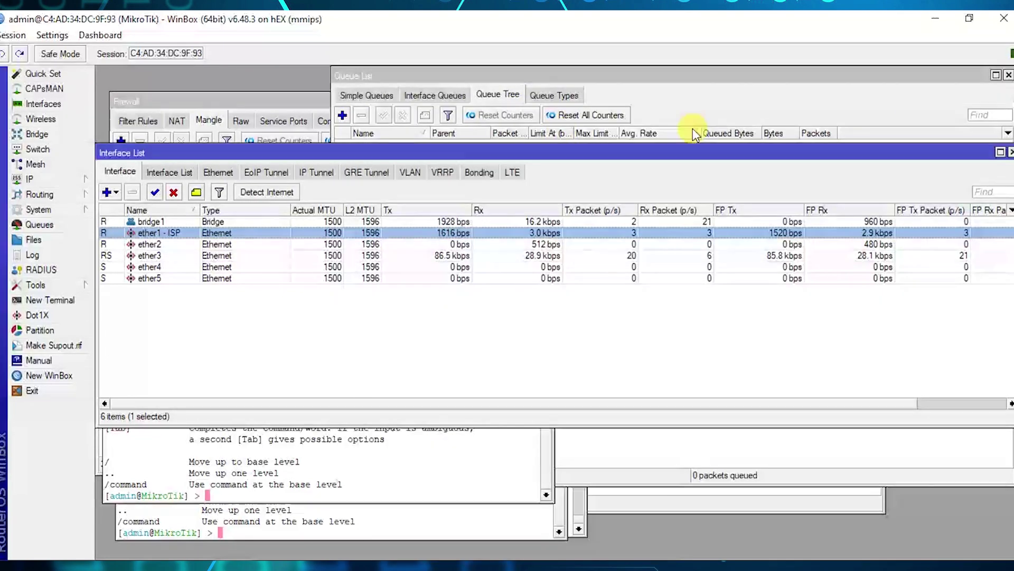
- Arrange the Firewall mangle and Queue Tree windows so both lists stay in view above the terminal
click(226, 496)
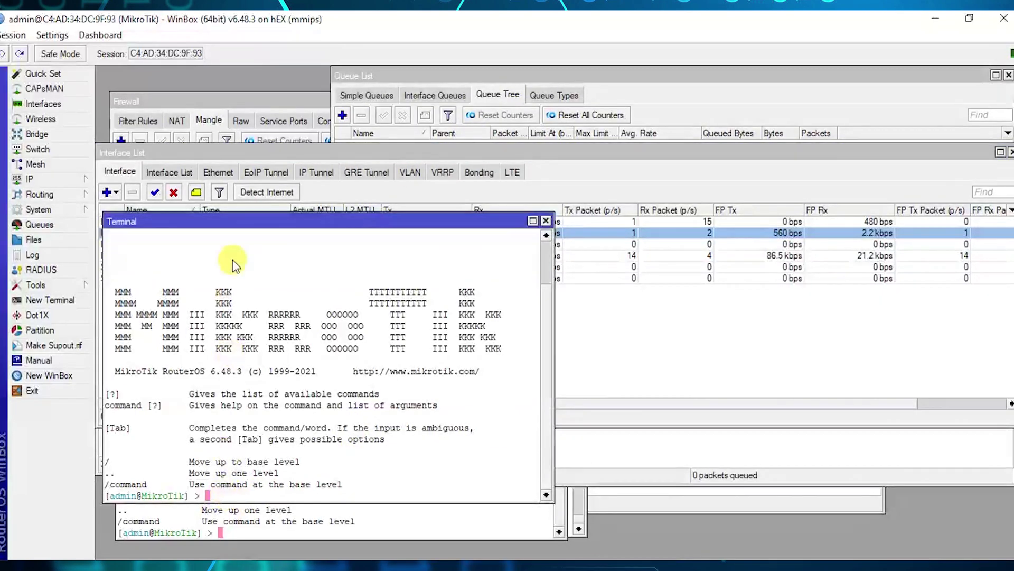
right_click(227, 494)
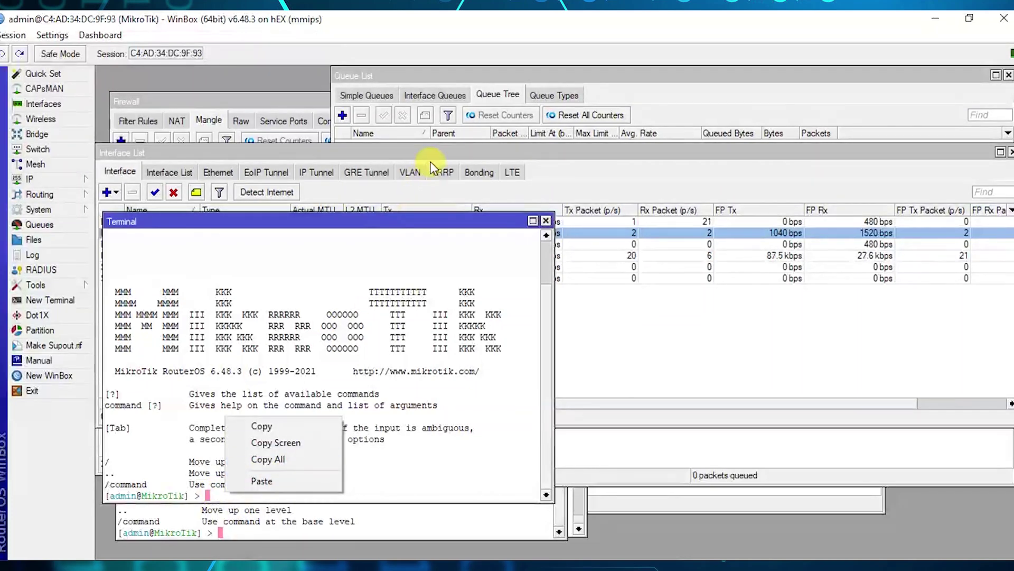
click(502, 94)
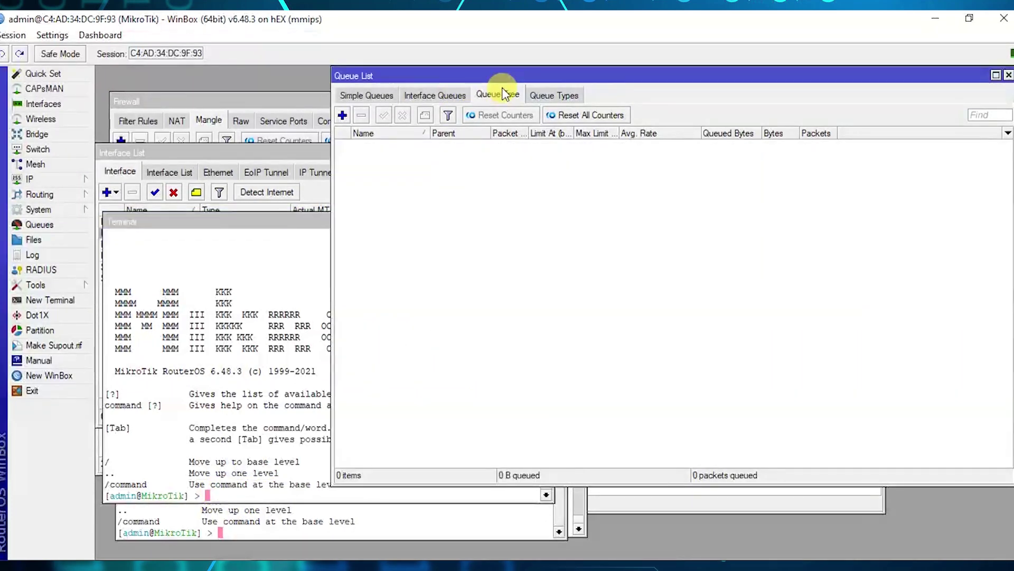
click(217, 131)
drag(207, 100, 199, 86)
drag(400, 71, 424, 75)
- Move the new terminal clear of the lists and paste the copied firewall and queue script at its prompt
click(204, 468)
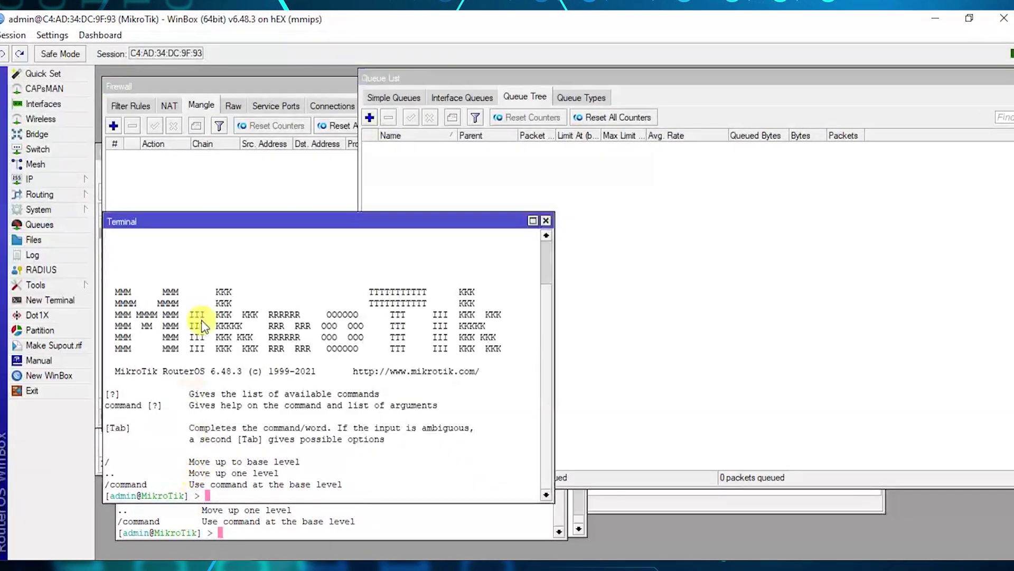
drag(227, 221, 236, 254)
right_click(252, 524)
click(254, 512)
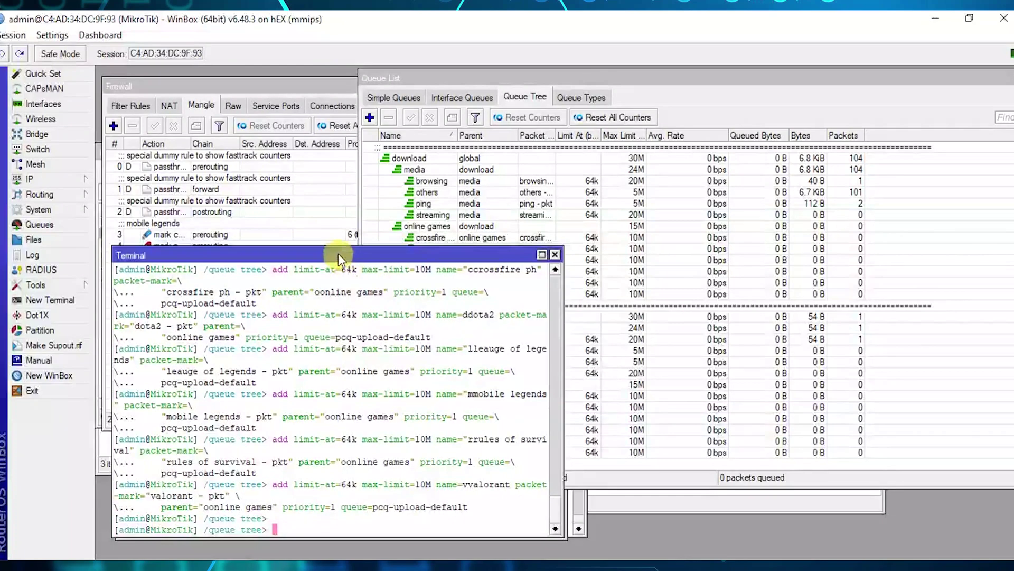
- Examine the imported firewall mangle rules, from the game entries through streaming, browsing, others and ping
drag(339, 254, 367, 259)
click(302, 90)
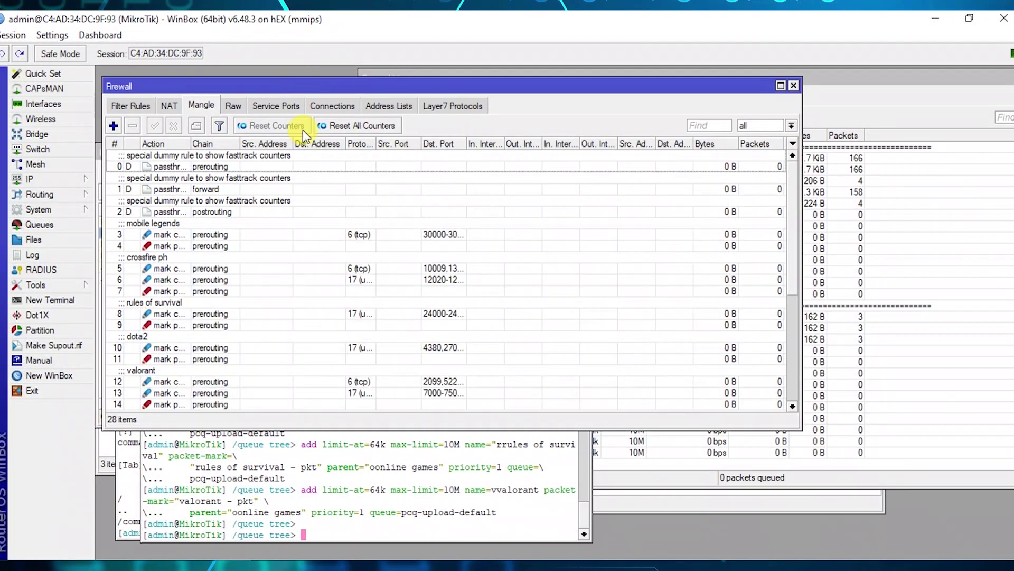
scroll(352, 278, down, 5)
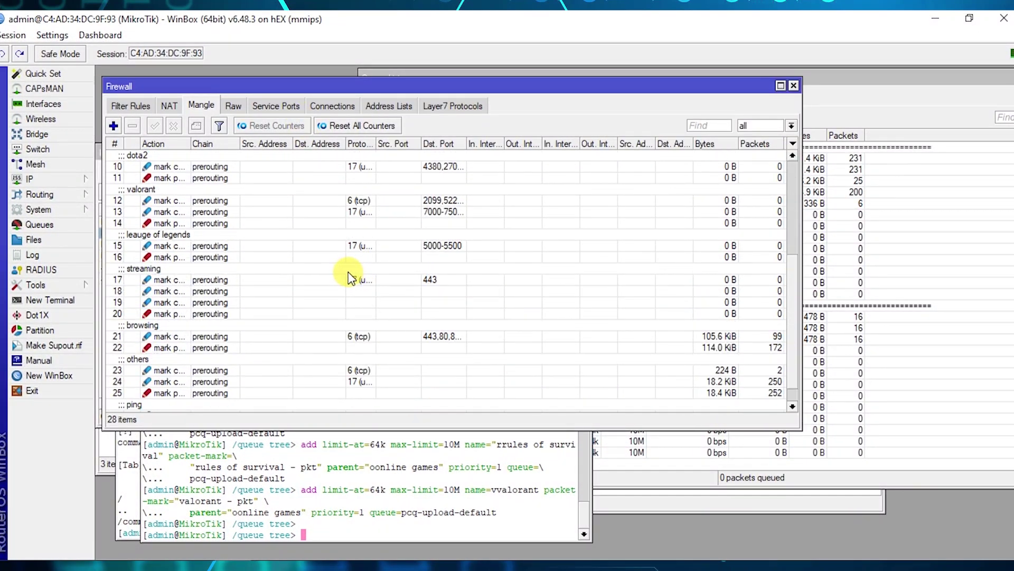
scroll(349, 277, down, 1)
scroll(349, 272, up, 3)
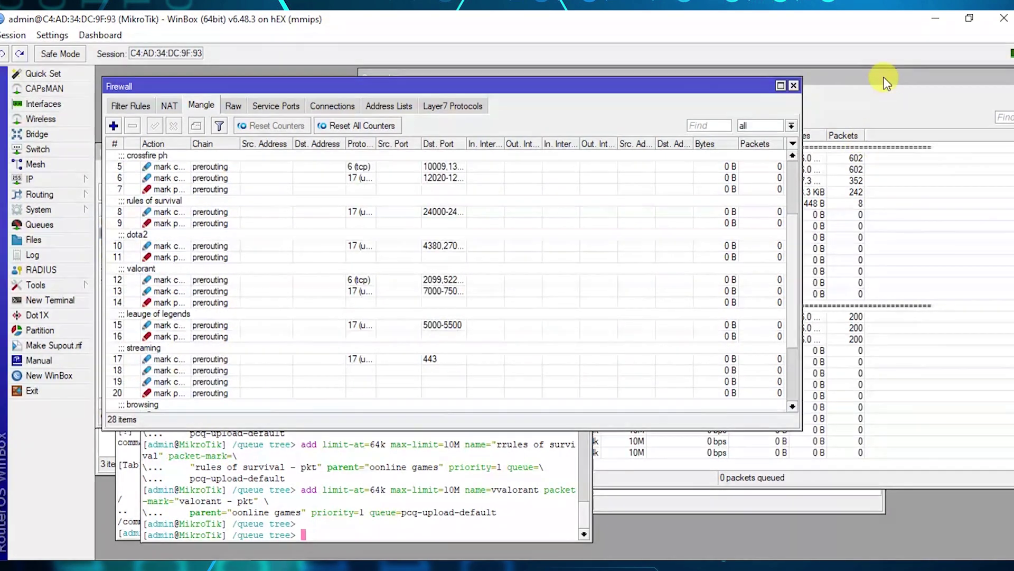
click(885, 80)
click(210, 272)
scroll(374, 266, up, 3)
scroll(375, 267, down, 4)
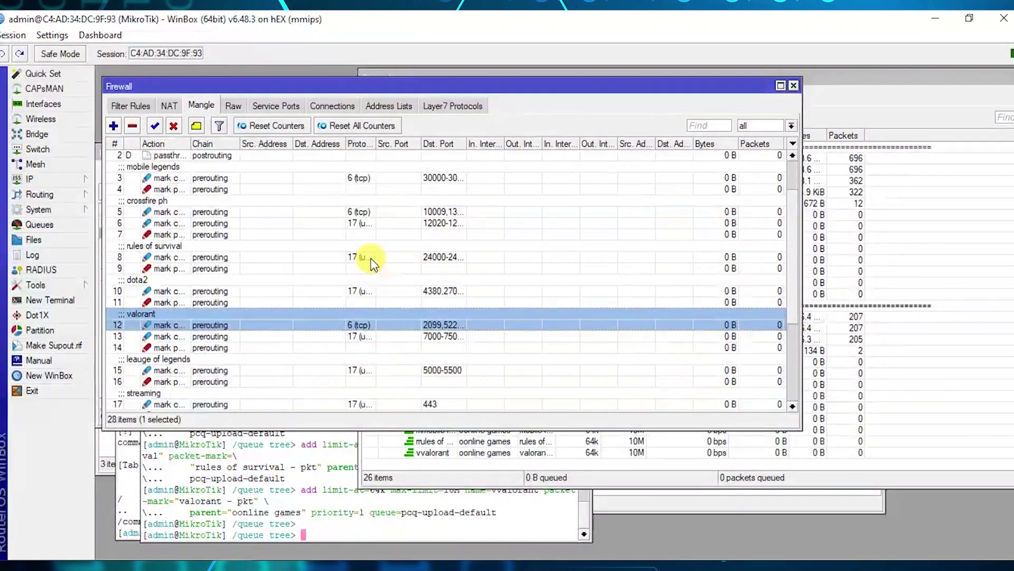
- Bring the queue tree forward and widen its Packet Marks column to read the full mark names
click(863, 111)
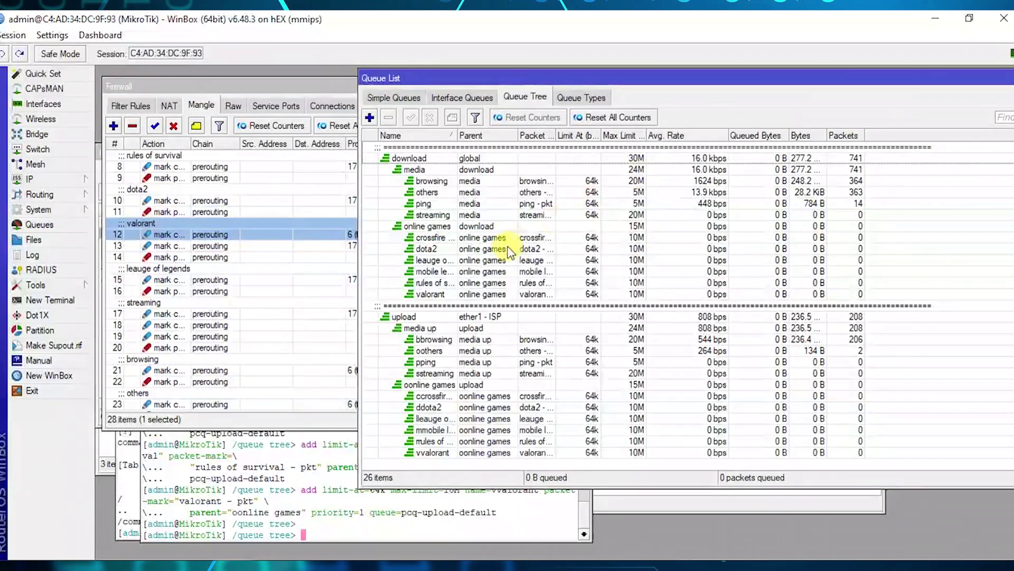
drag(558, 135, 587, 135)
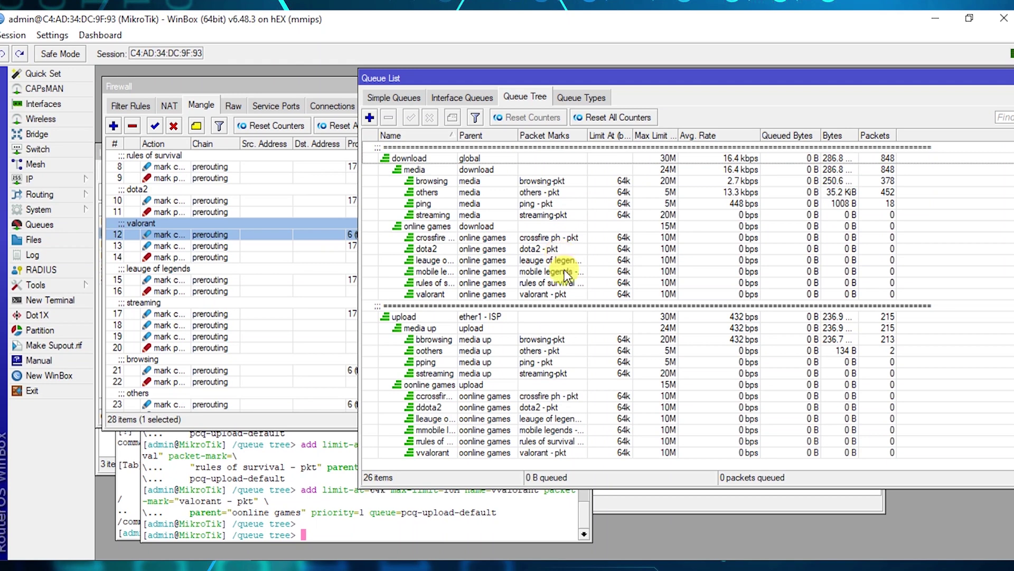